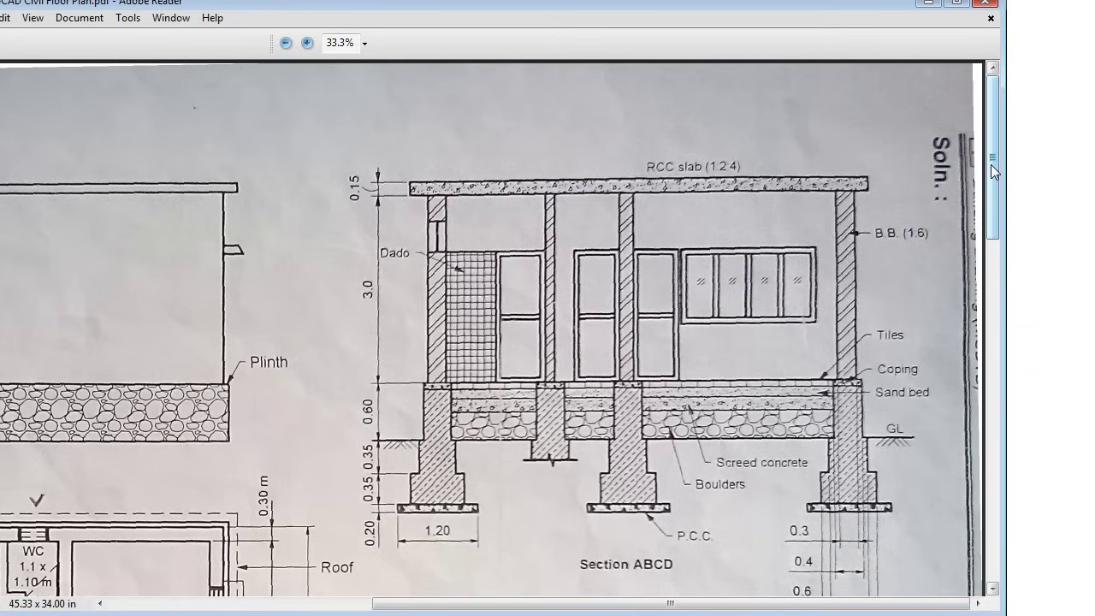
Examine Section ABCD, the ground floor plan and the door and window size list in the reference PDF
mouse_move(991, 164)
left_mouse_down()
mouse_move(992, 256)
mouse_move(956, 489)
mouse_move(853, 568)
left_mouse_up()
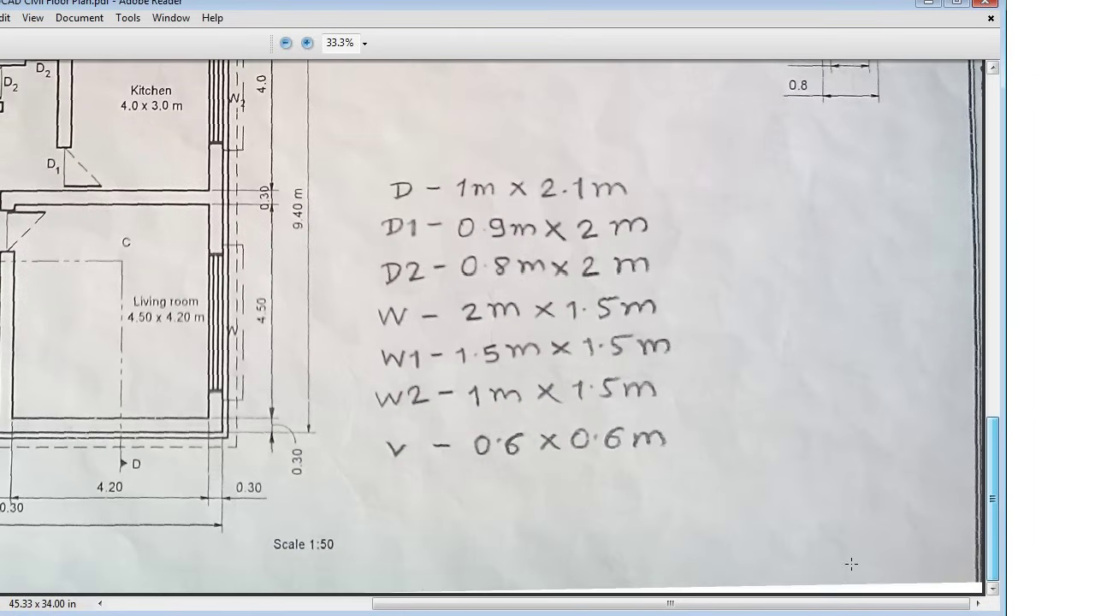
left_click_drag(796, 609, 532, 604)
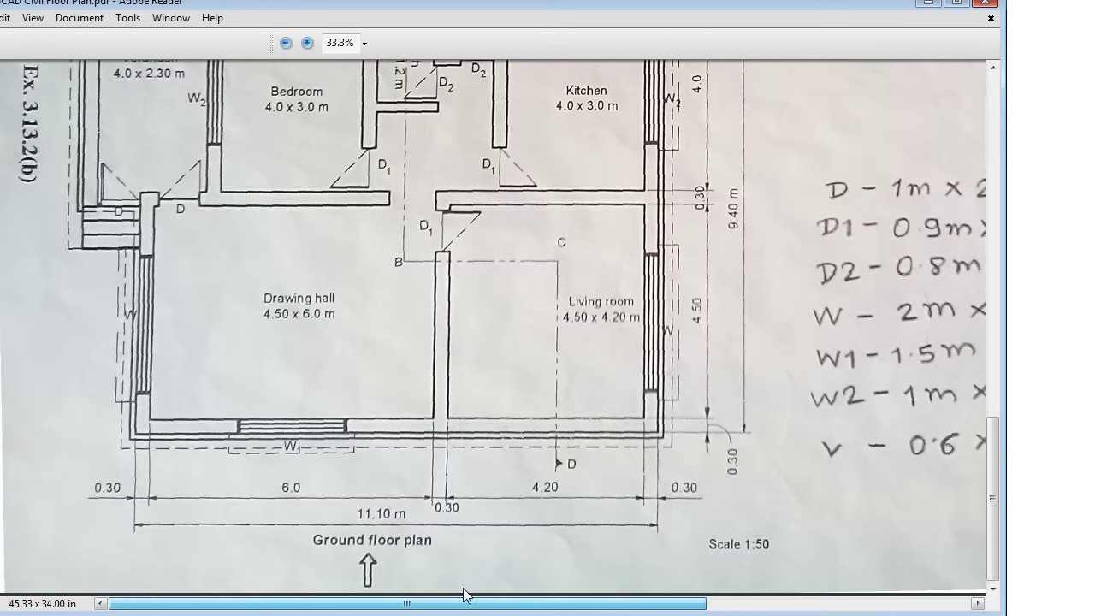
left_click_drag(996, 498, 976, 422)
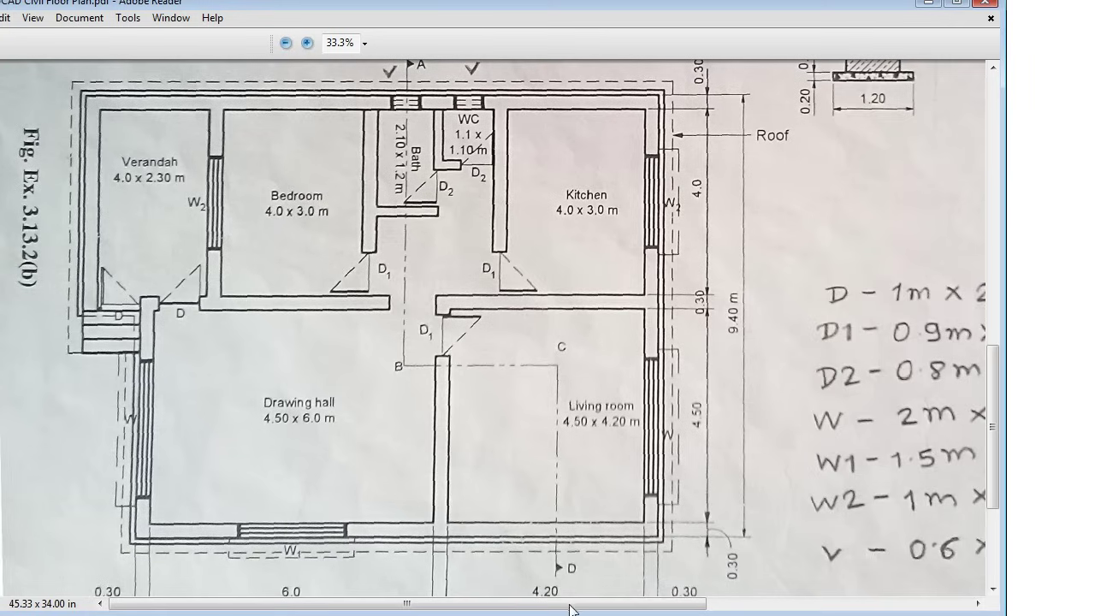
left_click_drag(571, 609, 864, 604)
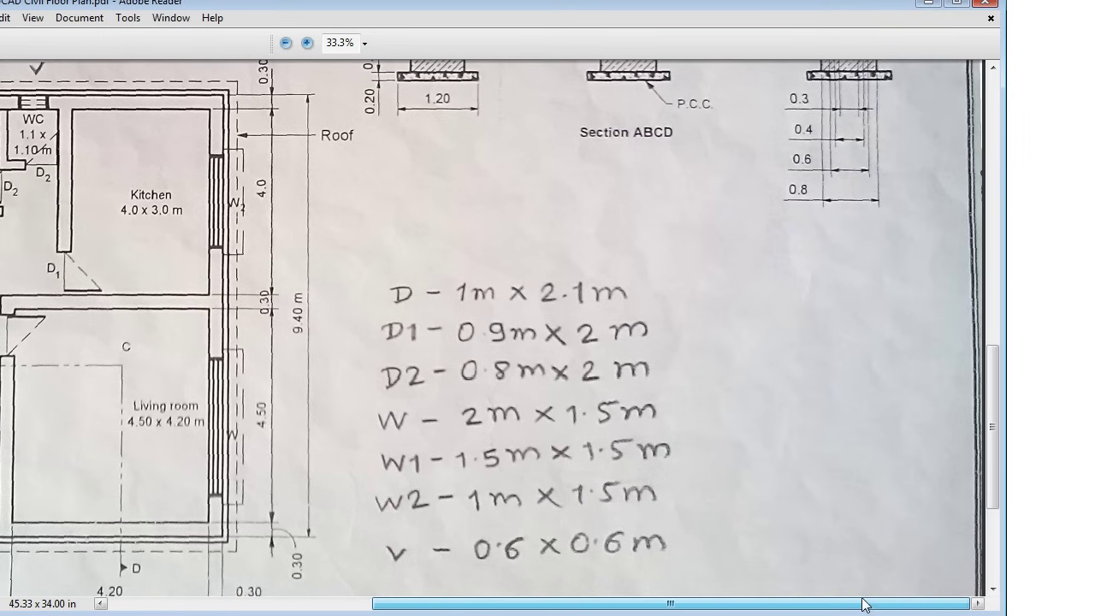
left_click_drag(994, 460, 1005, 211)
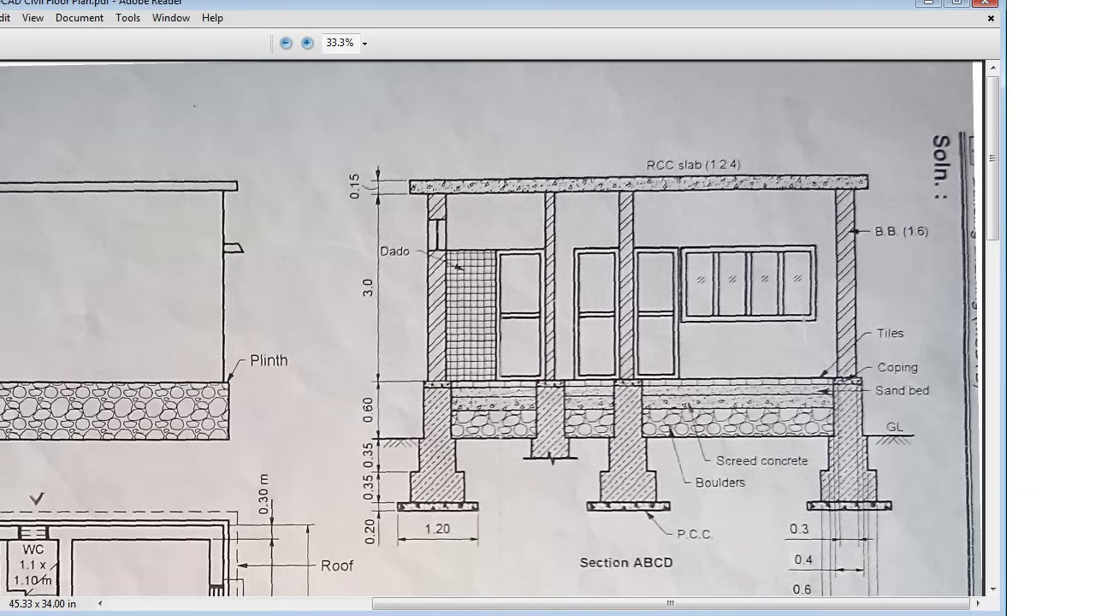
Switch to the Acad Civil Plan drawing in AutoCAD and make Wall the current layer
key("alt+Tab")
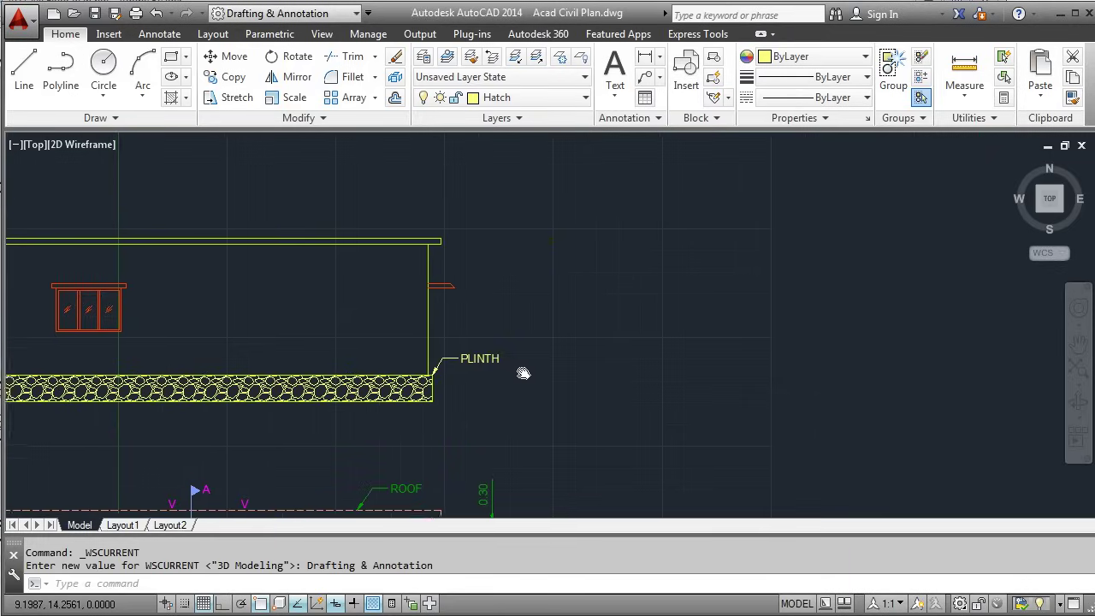
mouse_move(523, 374)
middle_mouse_down()
mouse_move(581, 368)
mouse_move(554, 378)
middle_mouse_up()
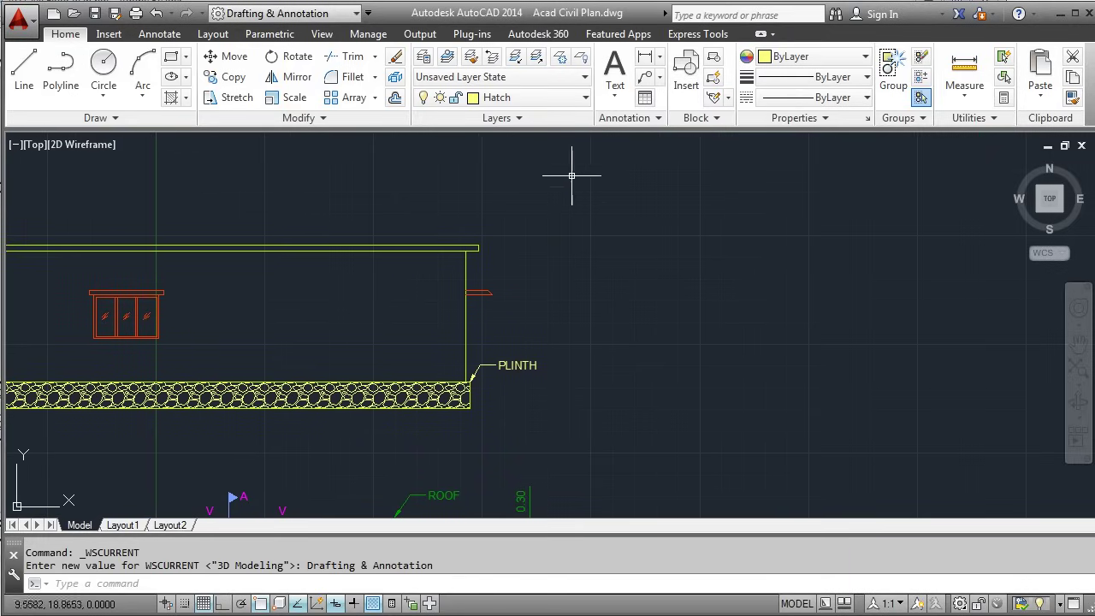
left_click(556, 98)
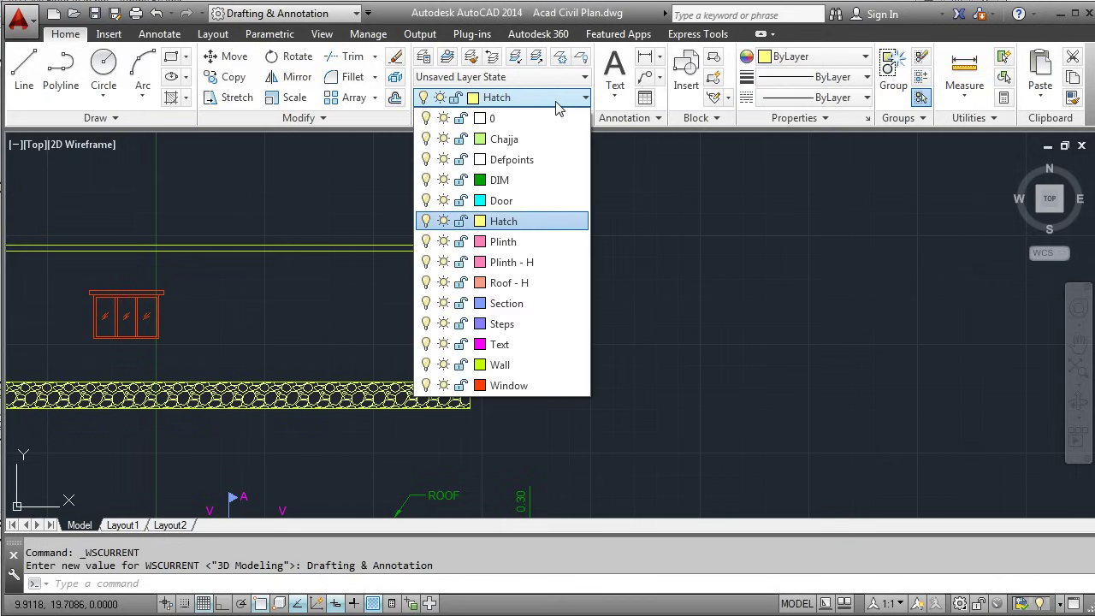
left_click(518, 365)
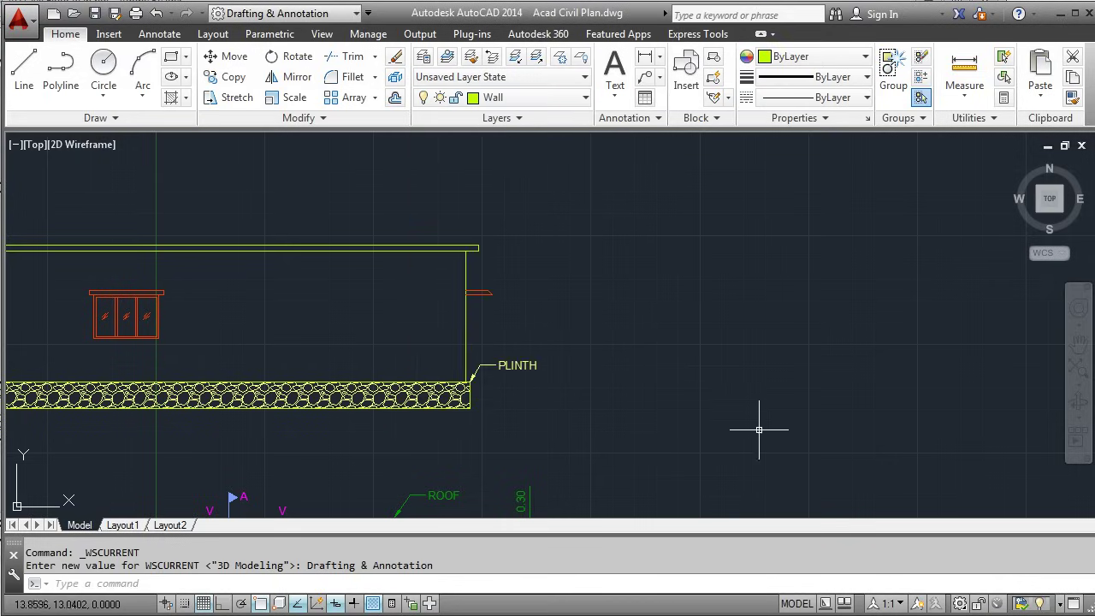
With Ortho on, draw a vertical wall line right of the elevation, from plinth-top level up to the underside of the roof slab
scroll(753, 419, "up", 3)
mouse_move(665, 342)
middle_mouse_down()
mouse_move(665, 386)
mouse_move(663, 365)
middle_mouse_up()
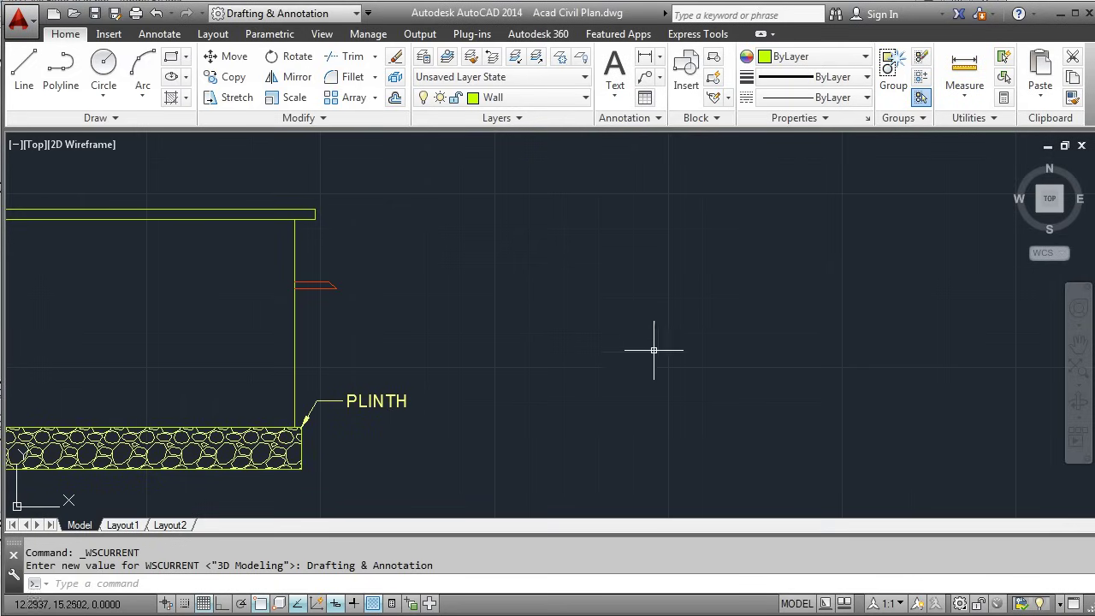
left_click(24, 70)
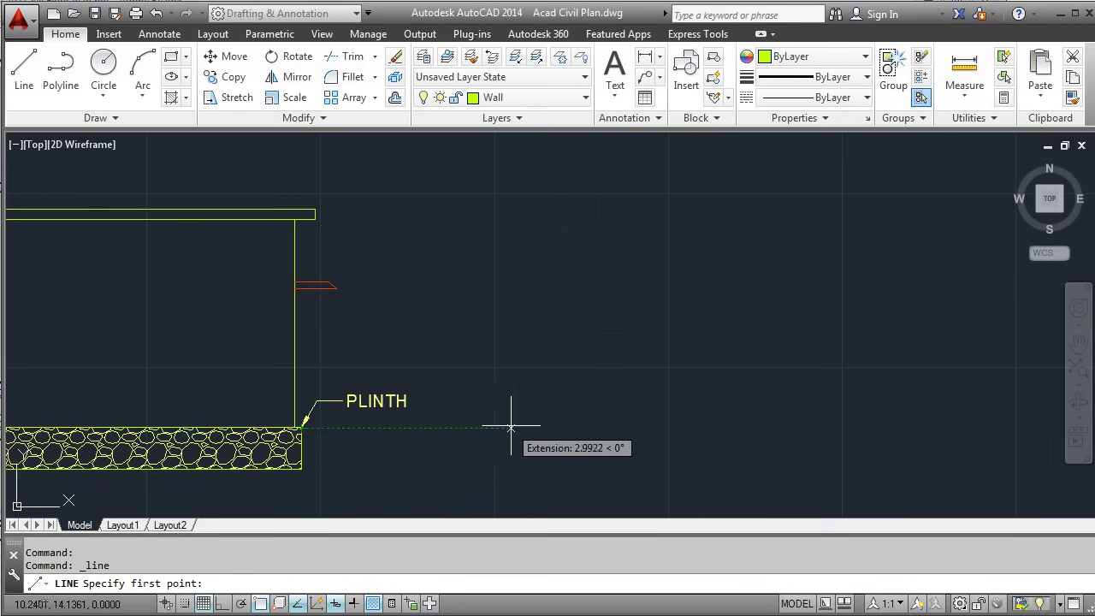
left_click(565, 427)
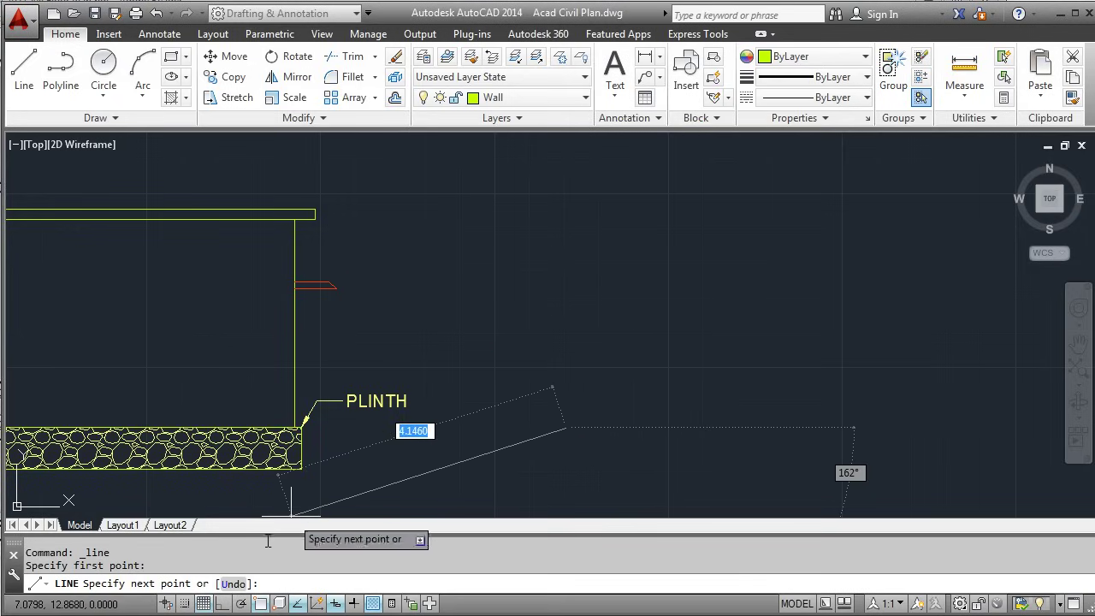
left_click(221, 604)
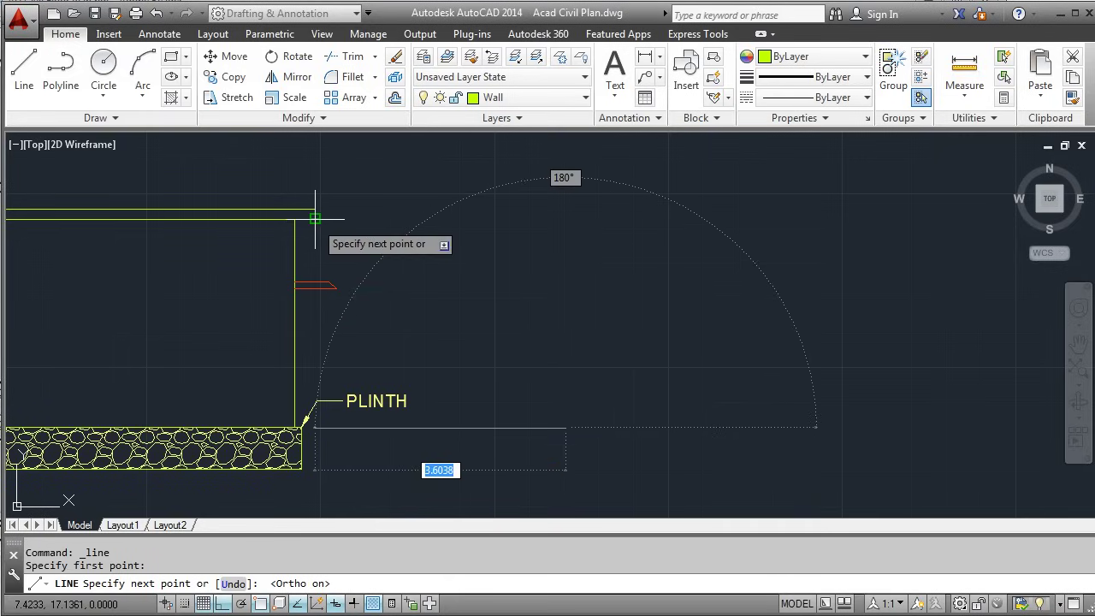
left_click(566, 219)
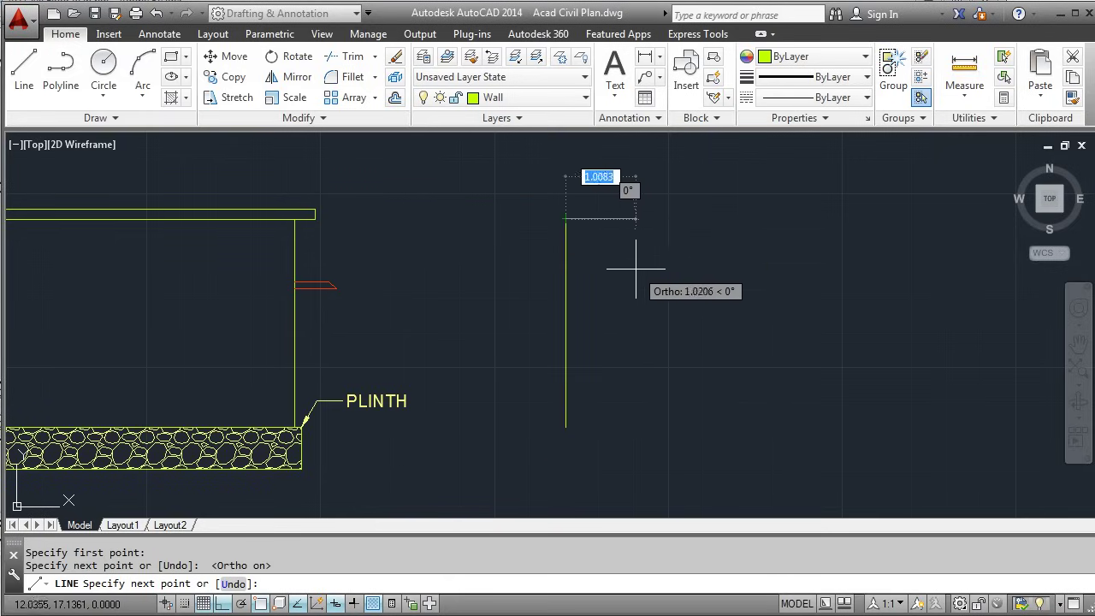
key("Return")
Offset the vertical line 0.3 to the right to form the first outer wall of the section
middle_click_drag(621, 389, 587, 402)
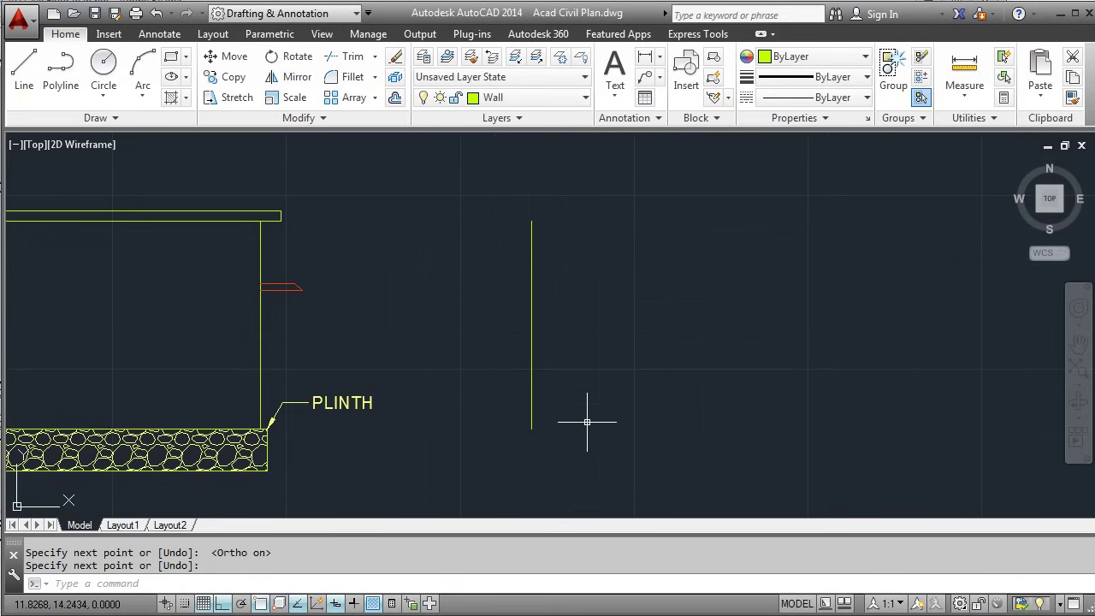
left_click(396, 99)
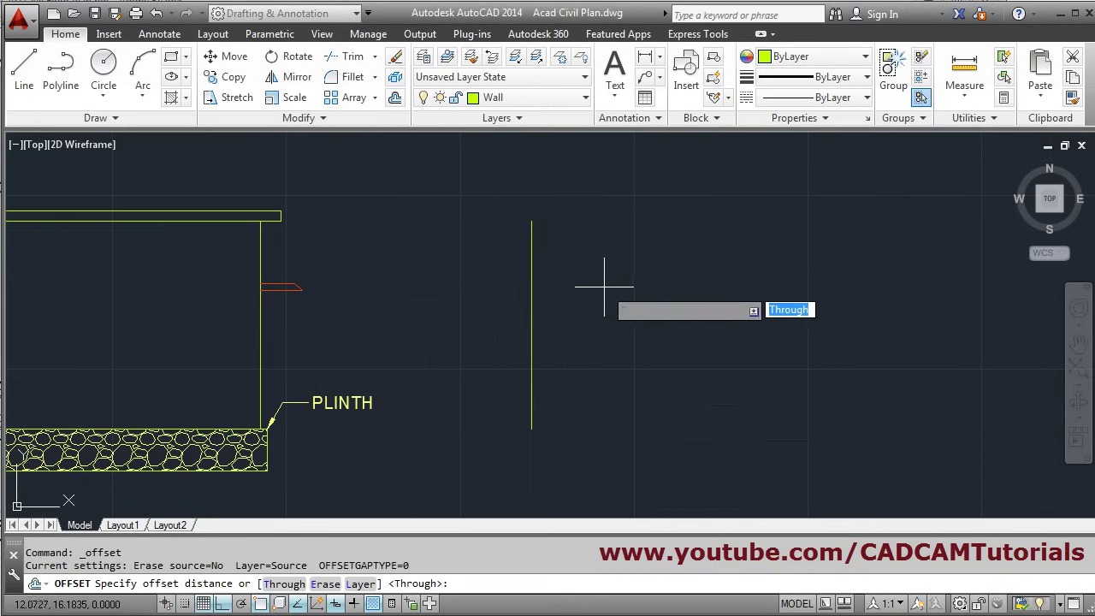
type(".3")
key("Return")
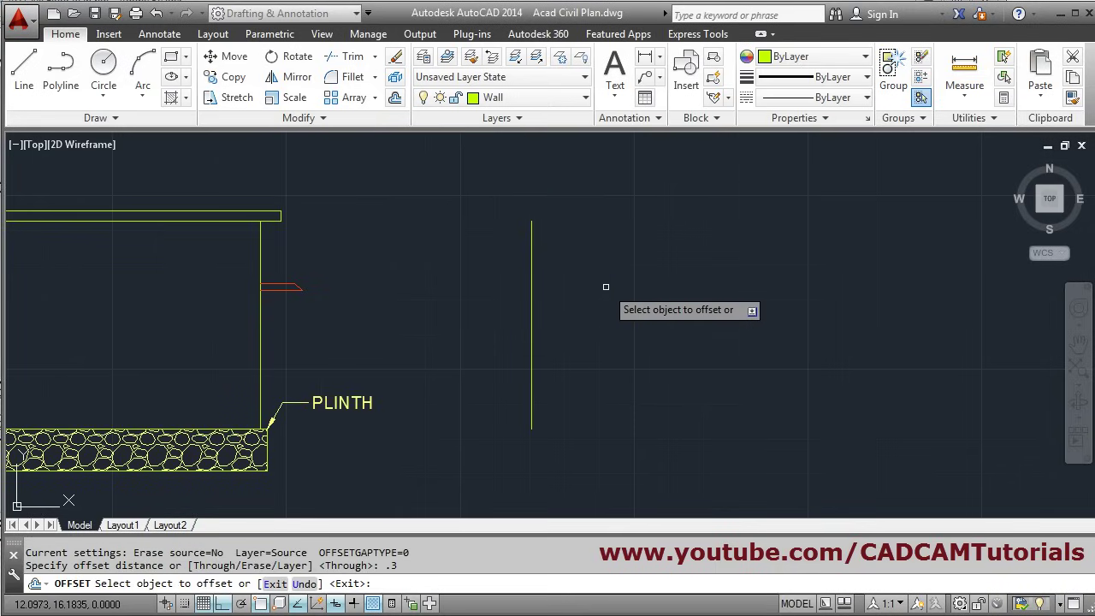
left_click(531, 300)
left_click(531, 300)
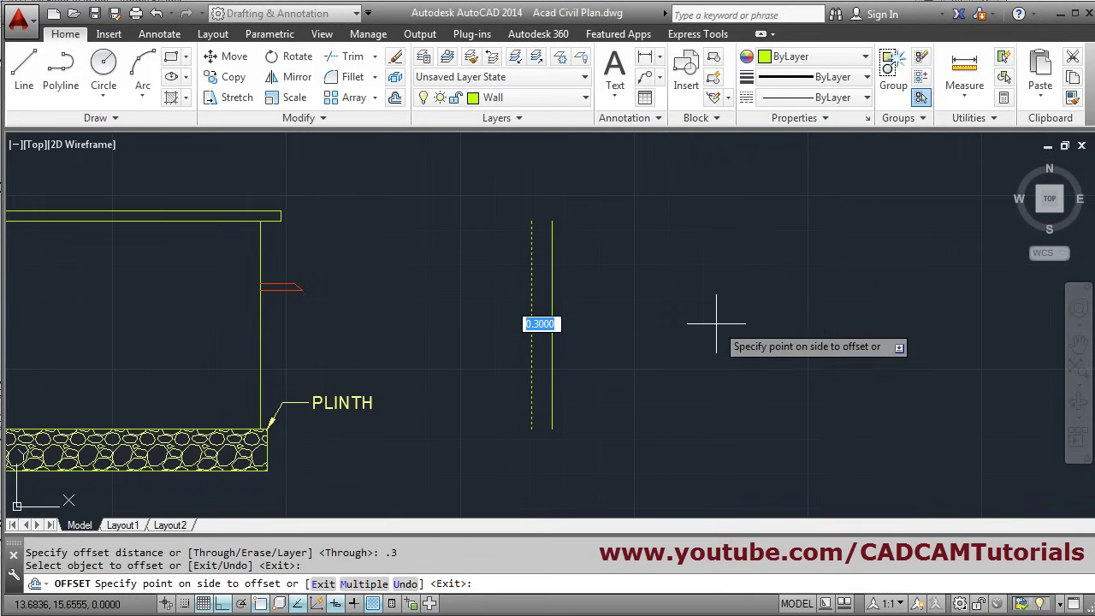
left_click(746, 346)
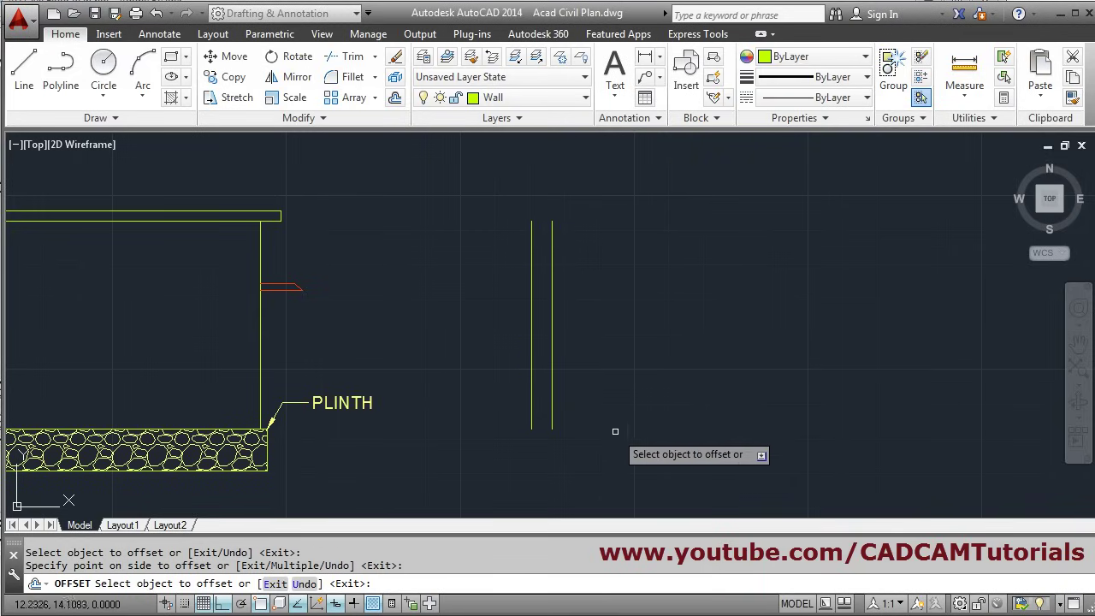
key("Return")
Consult the bath in the plan and the PDF section, and offset the first wall's inner line 2.1 to the right
scroll(585, 308, "down", 4)
scroll(389, 366, "up", 2)
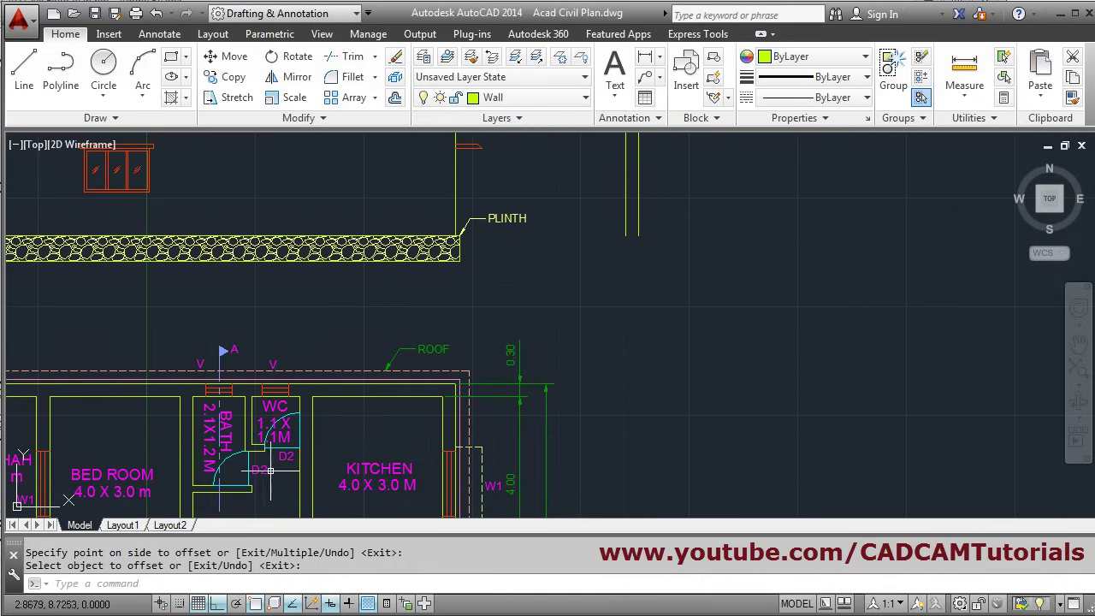
key("alt+Tab")
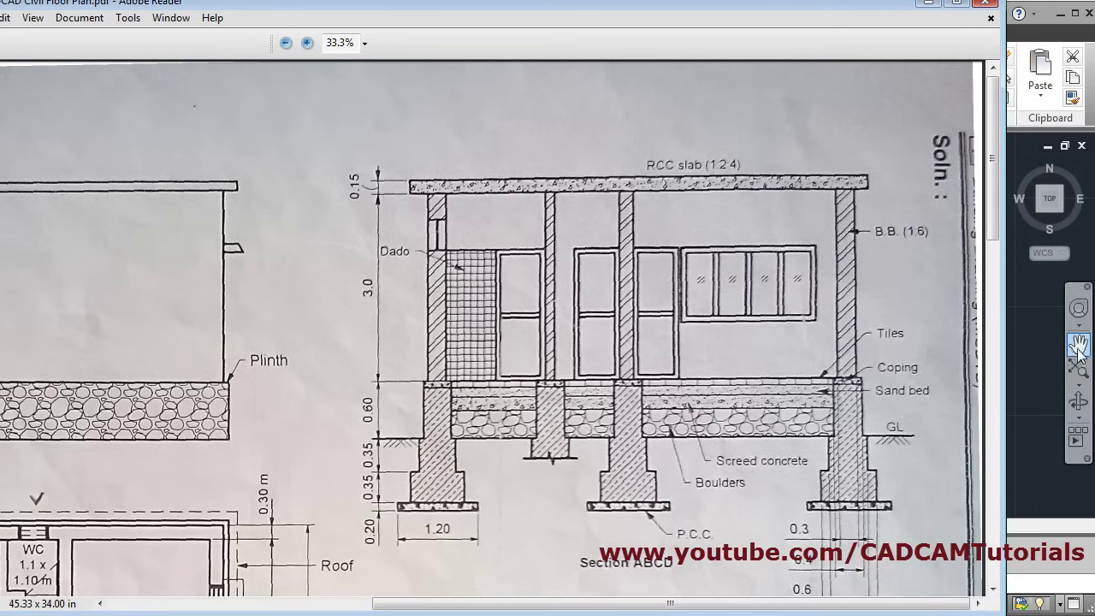
left_click(1026, 351)
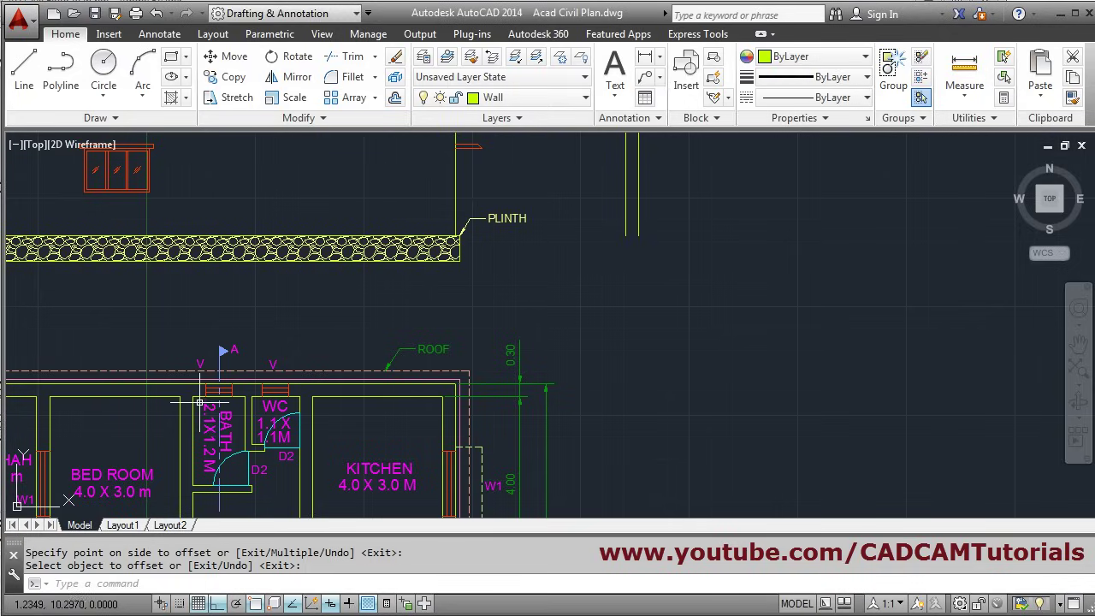
middle_click_drag(653, 254, 514, 365)
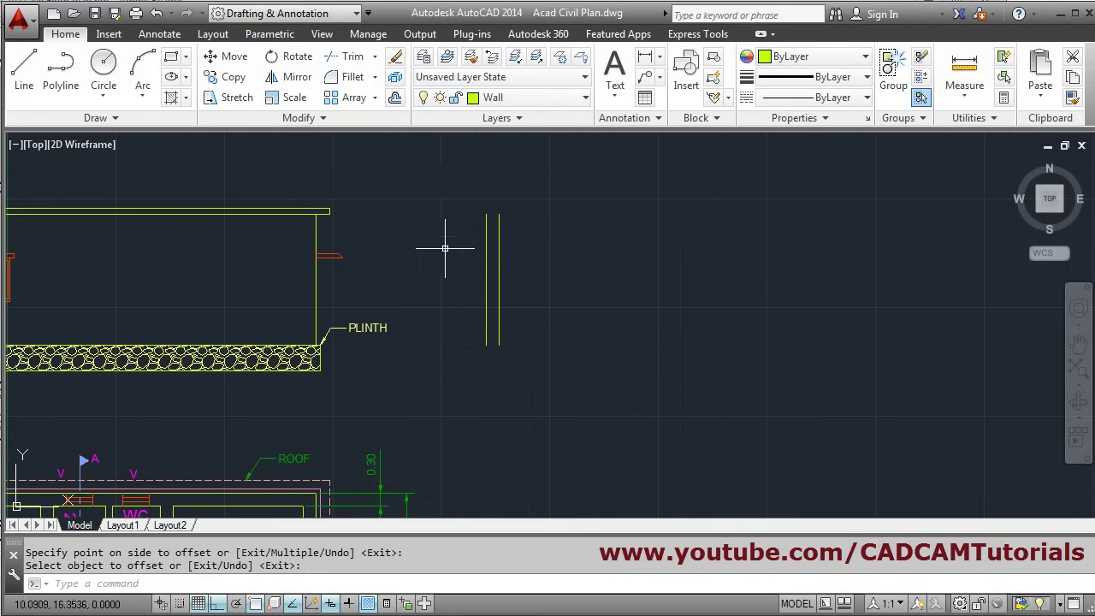
left_click(394, 99)
type("2.")
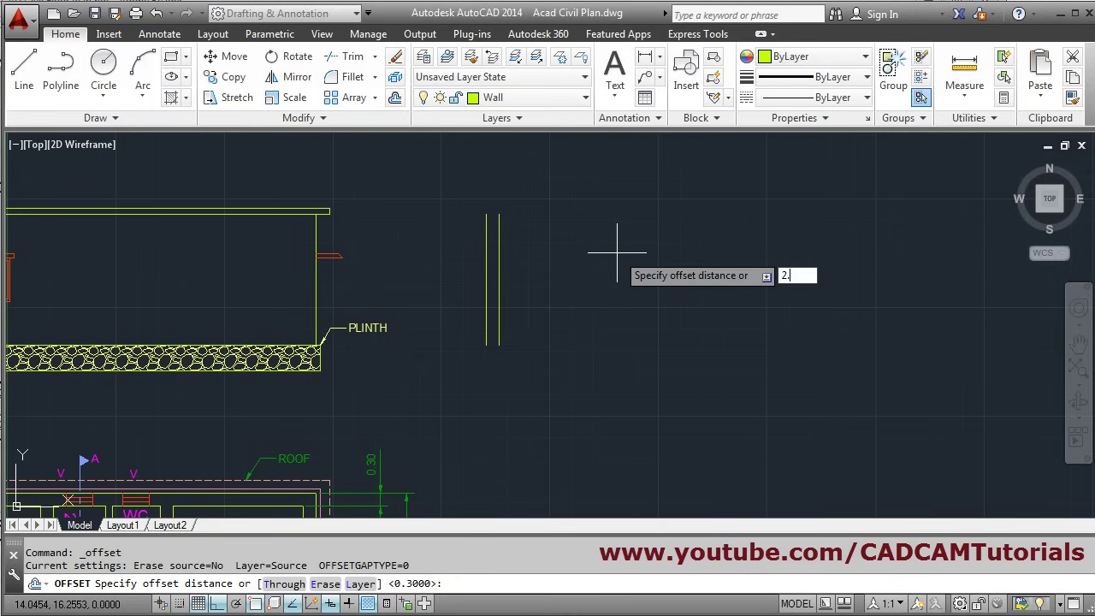
type("1")
key("Return")
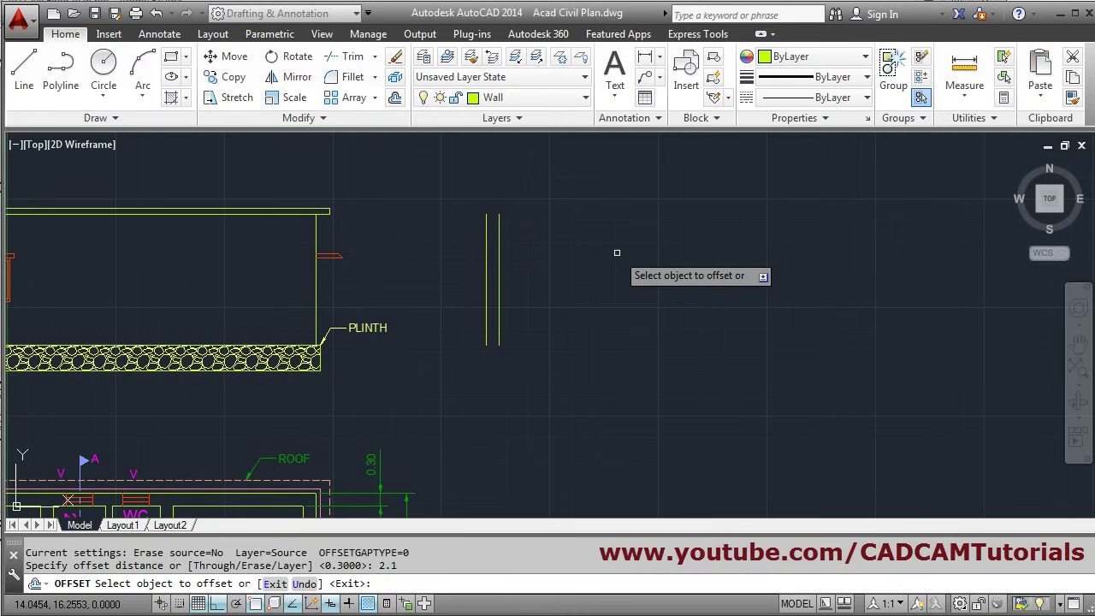
left_click(499, 279)
left_click(636, 278)
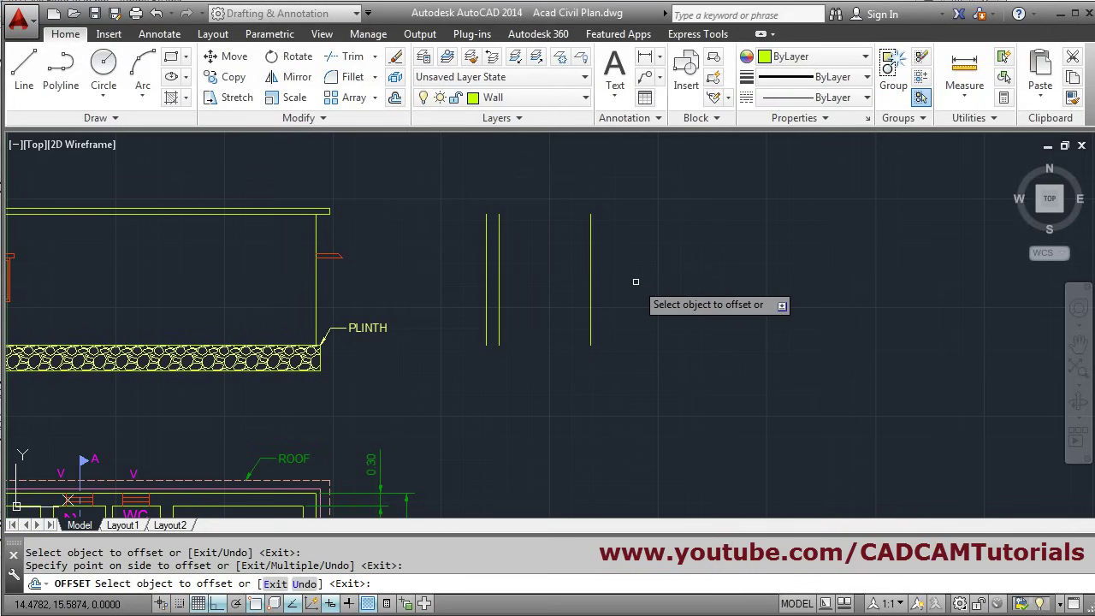
Offset the line at the far side of the bath 0.15 to the right to form the thin partition wall
left_click(590, 281)
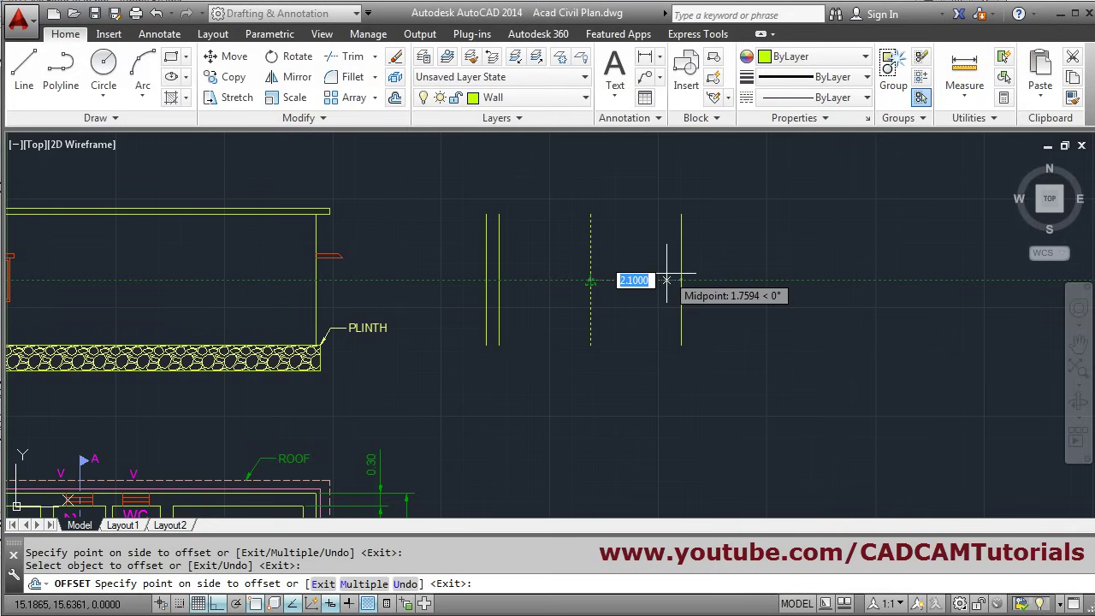
type(".")
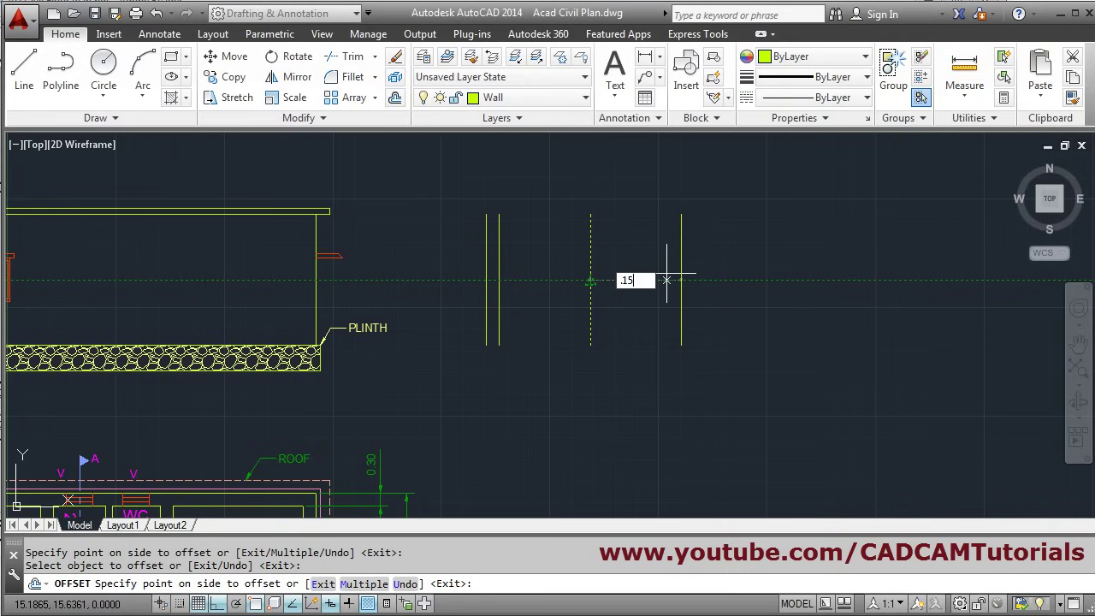
type("15")
key("Return")
Check the kitchen's depth in the plan and offset the first wall's inner line 4 to the right
scroll(629, 248, "down", 3)
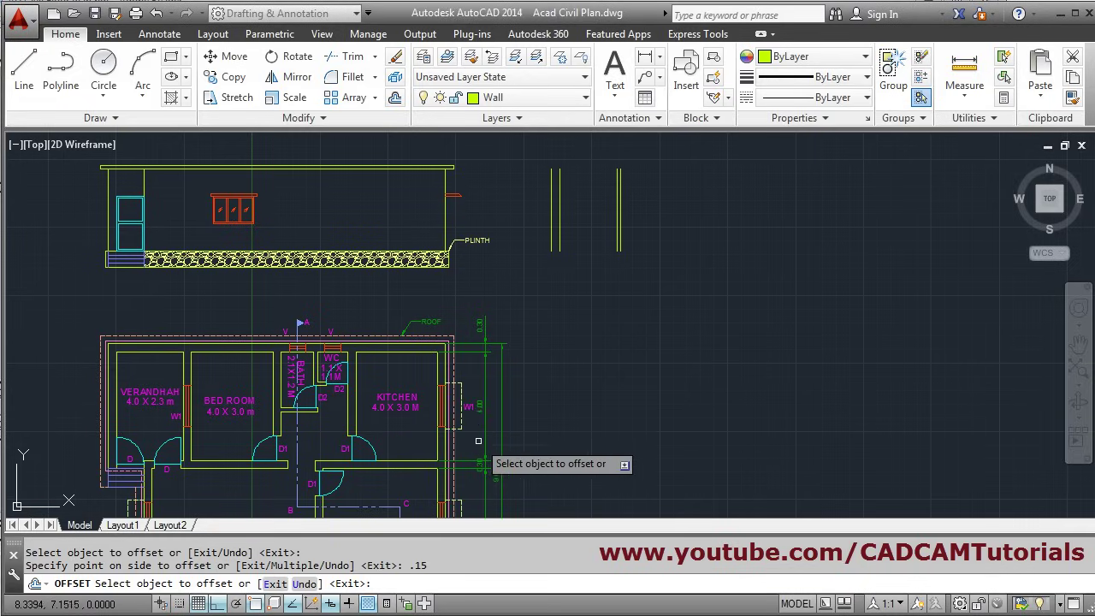
scroll(477, 439, "up", 4)
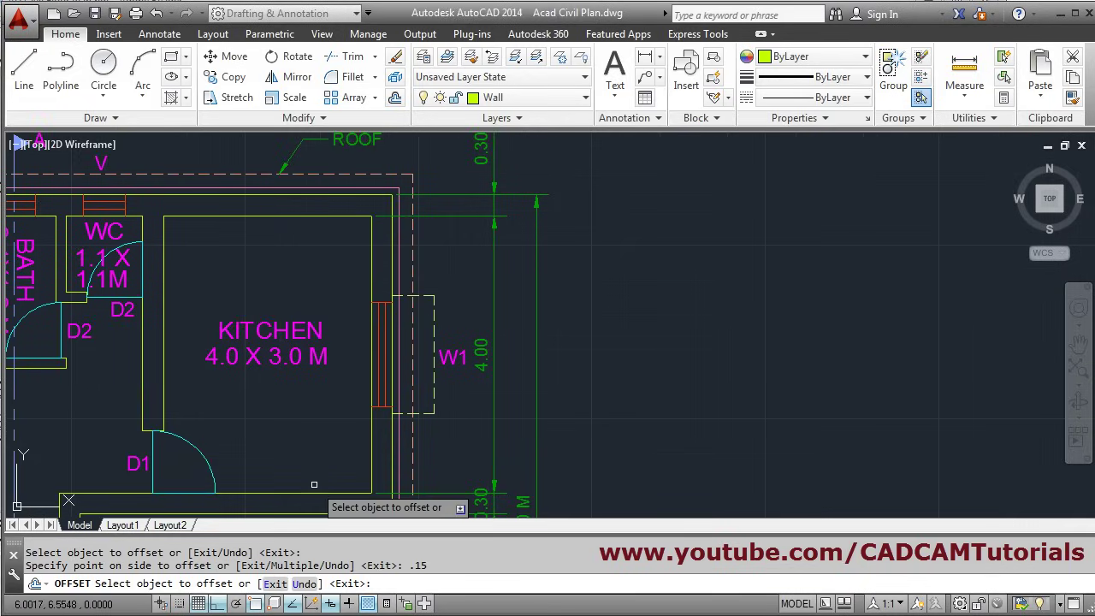
scroll(323, 356, "down", 2)
scroll(323, 356, "down", 2)
middle_click_drag(539, 296, 548, 371)
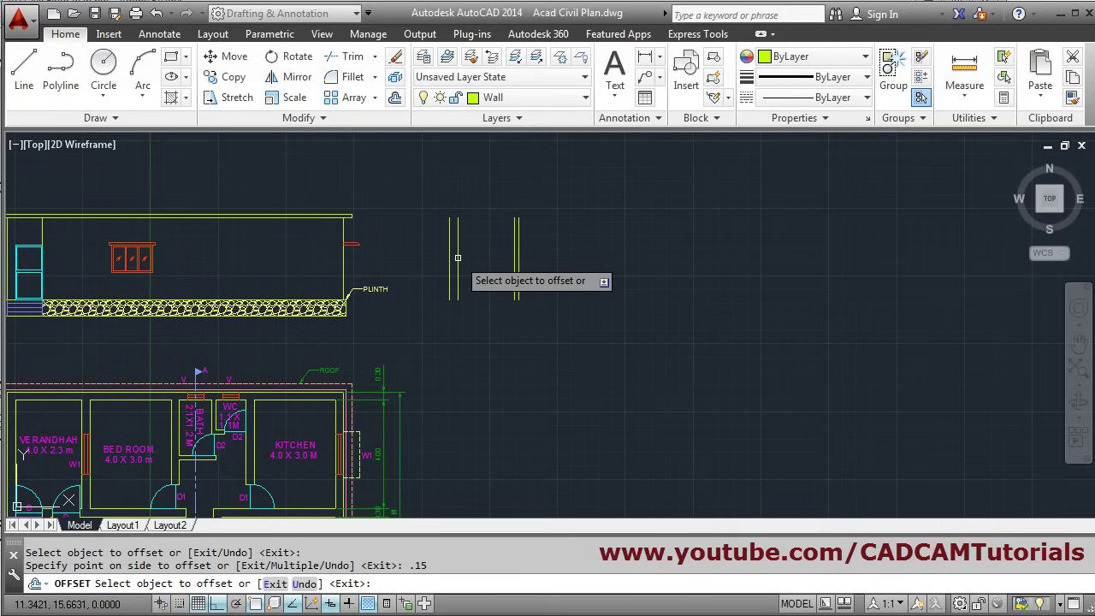
left_click(458, 257)
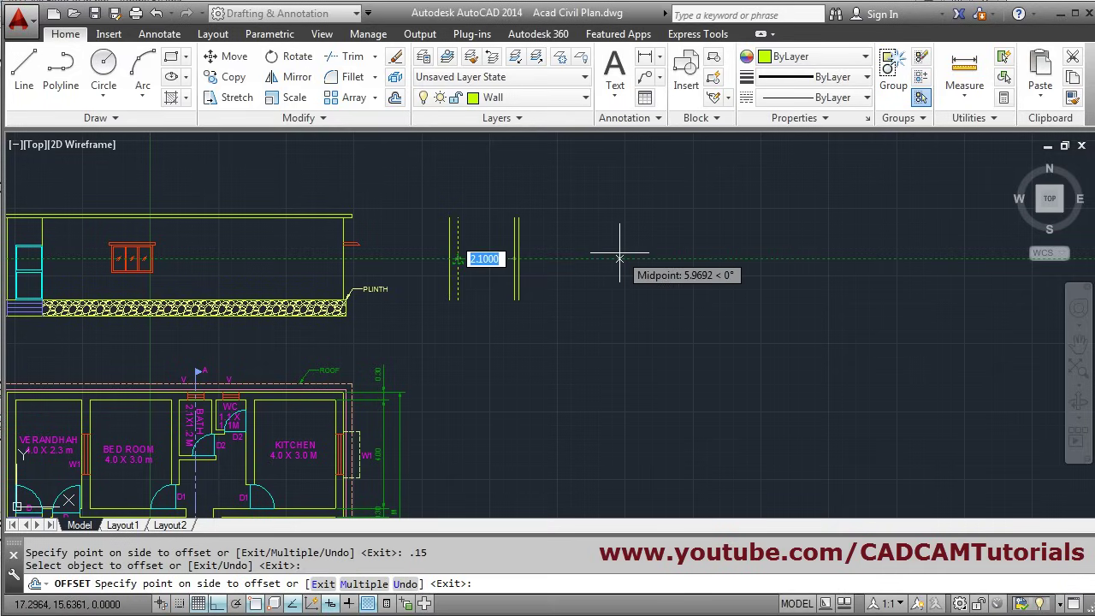
type("4")
key("Return")
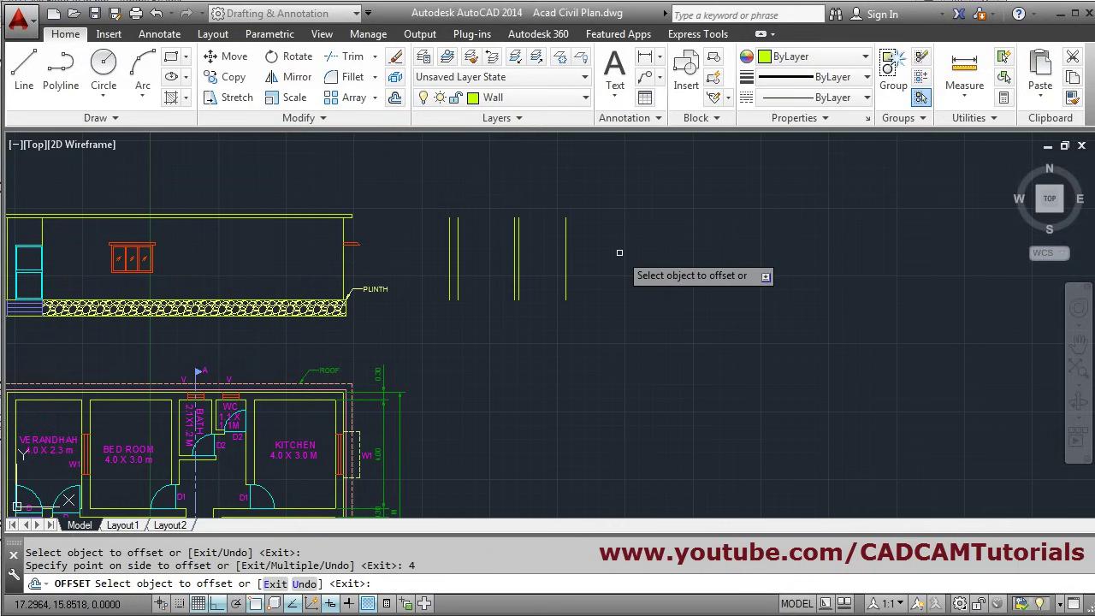
Offset the rightmost vertical line 0.3 to the right to give the middle wall its thickness
left_click(564, 260)
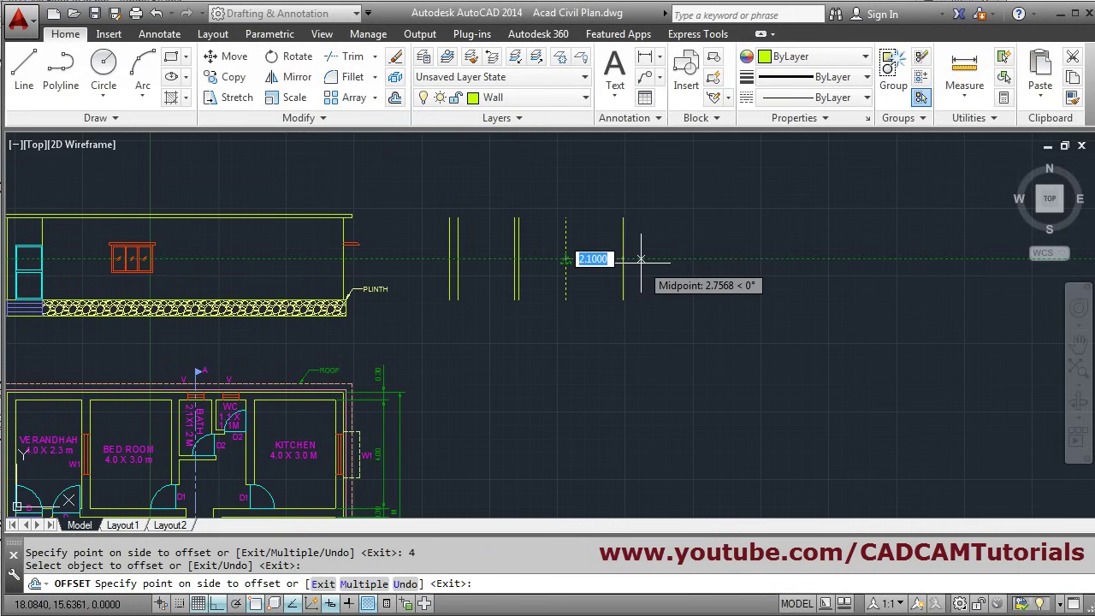
type(".3")
key("Return")
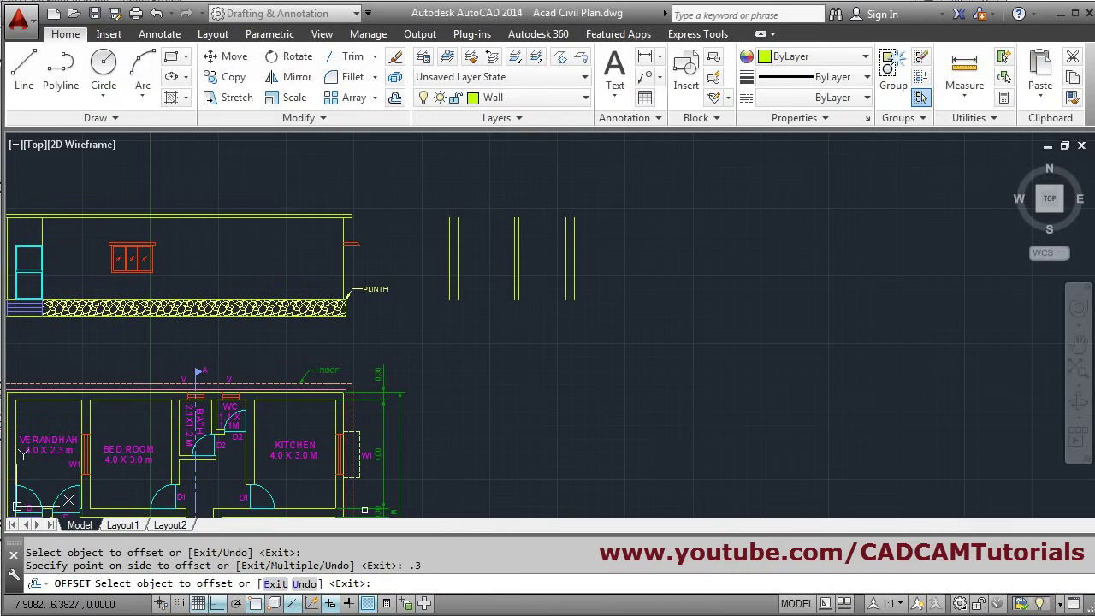
Check the living room's depth in the plan and offset the middle wall's outer line 4.5 to the right
key("alt+Tab")
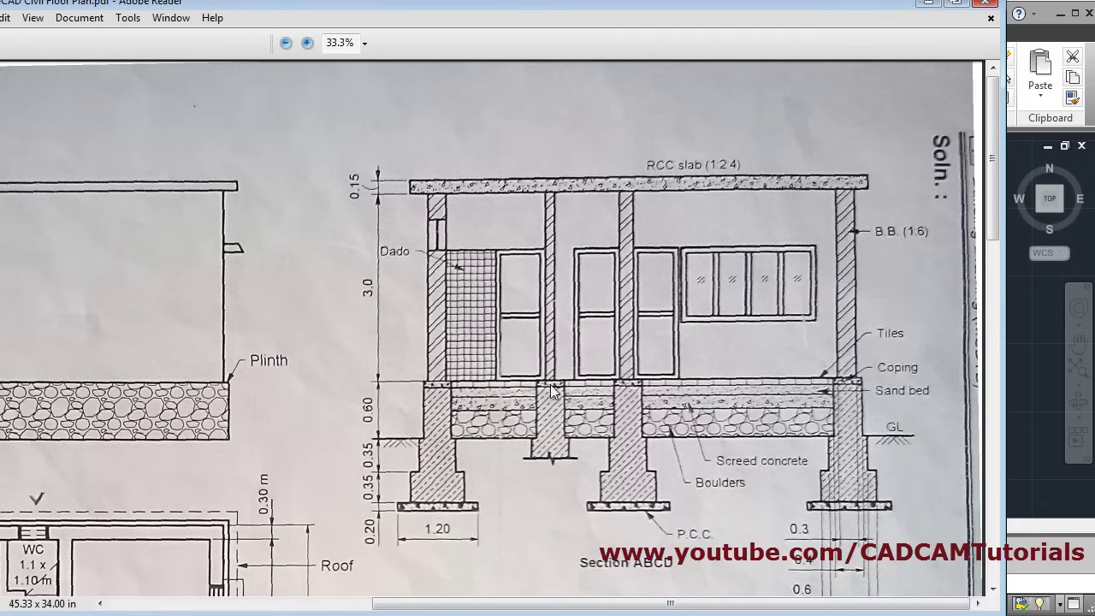
key("alt+Tab")
scroll(402, 402, "up", 3)
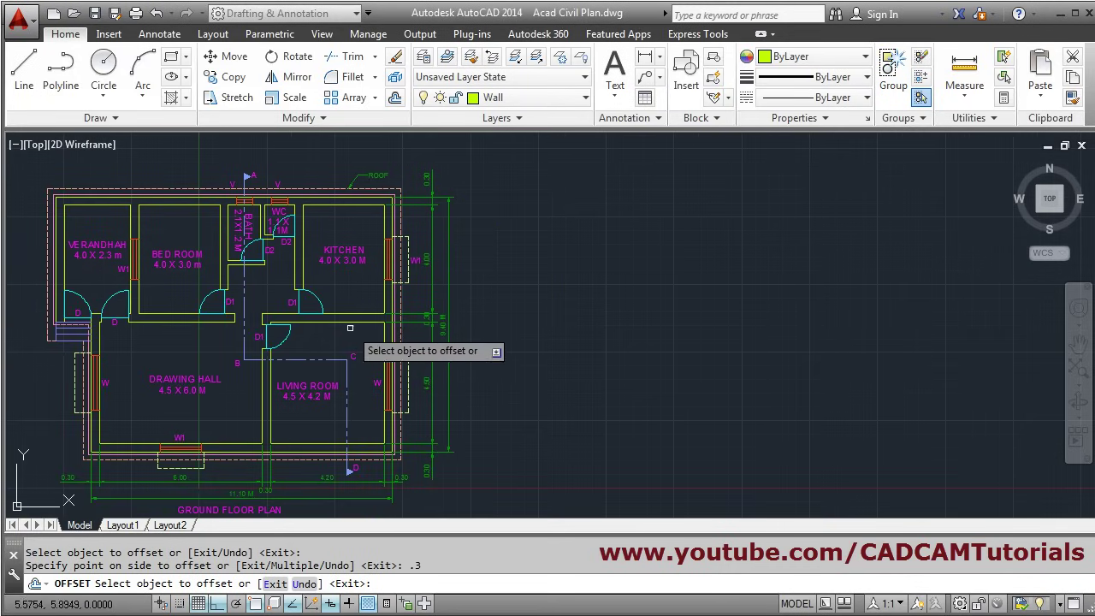
scroll(430, 385, "up", 2)
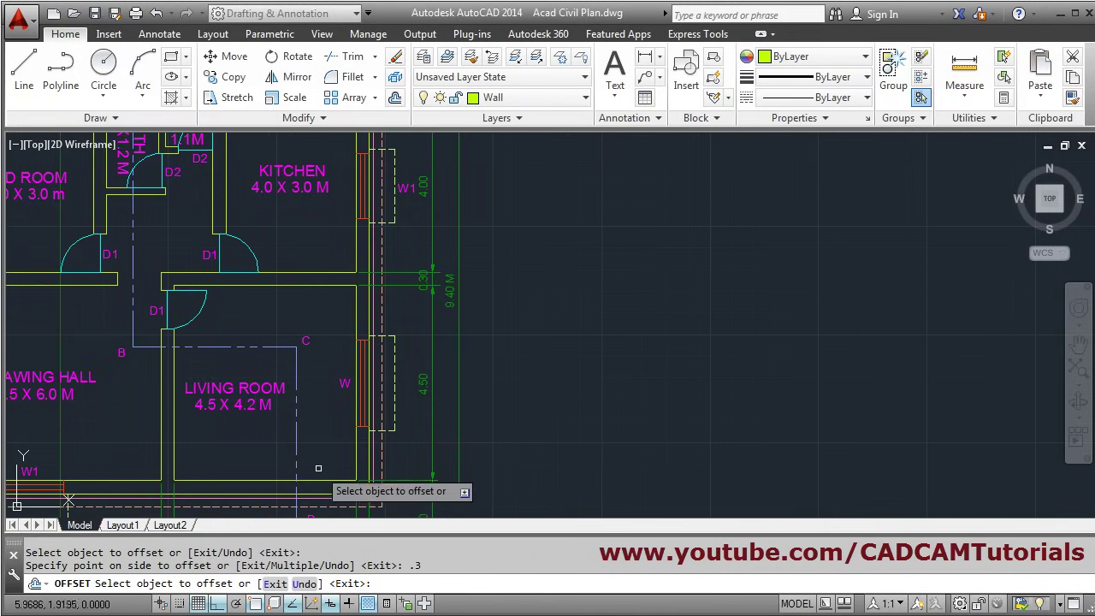
scroll(318, 468, "down", 3)
scroll(570, 385, "up", 4)
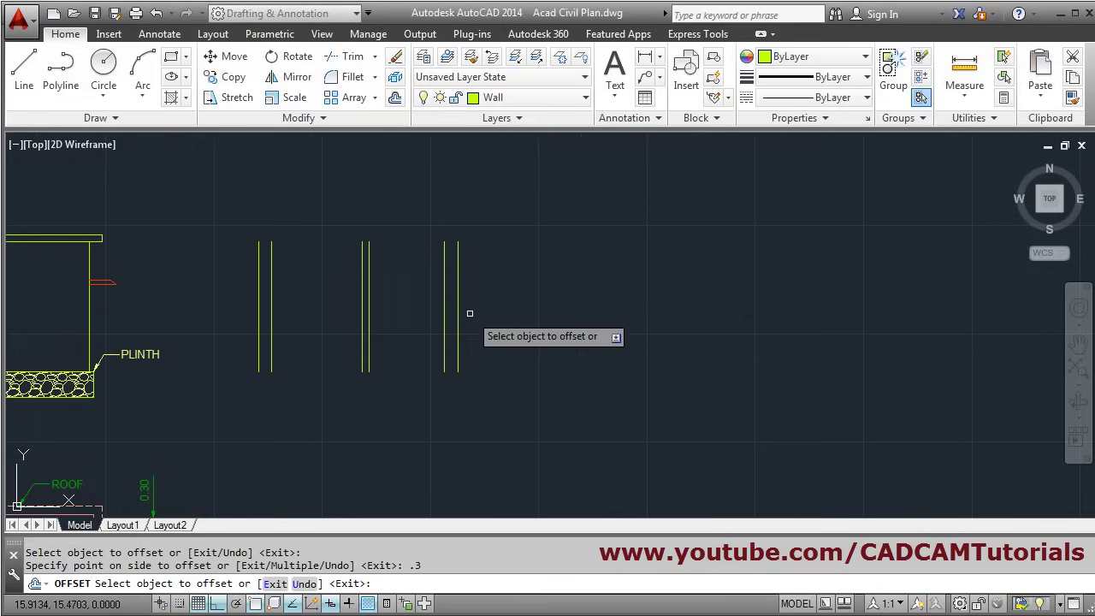
left_click(458, 304)
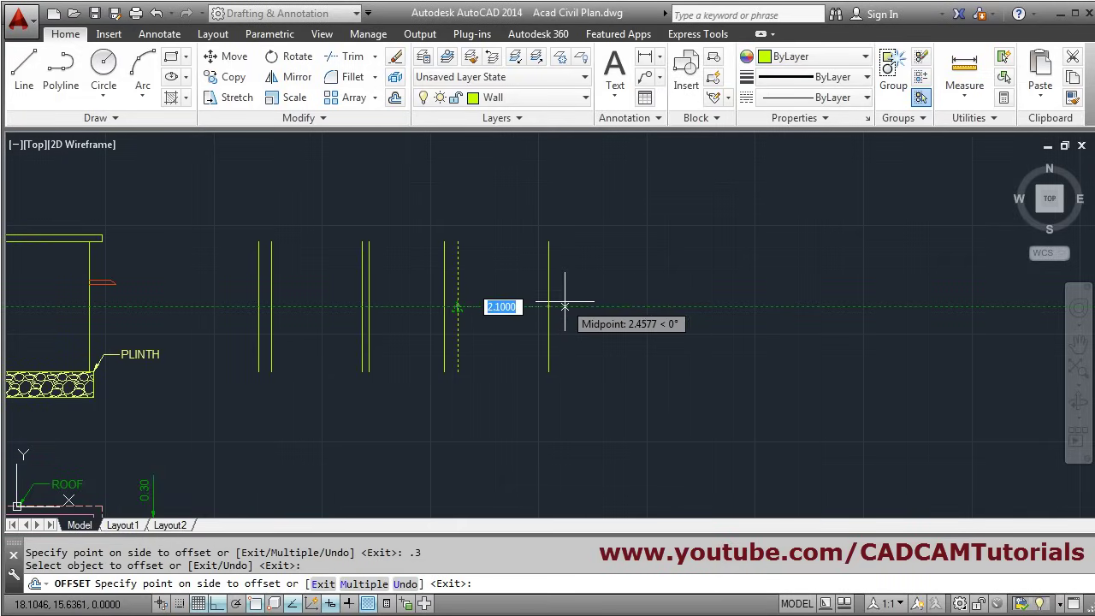
type("4.5")
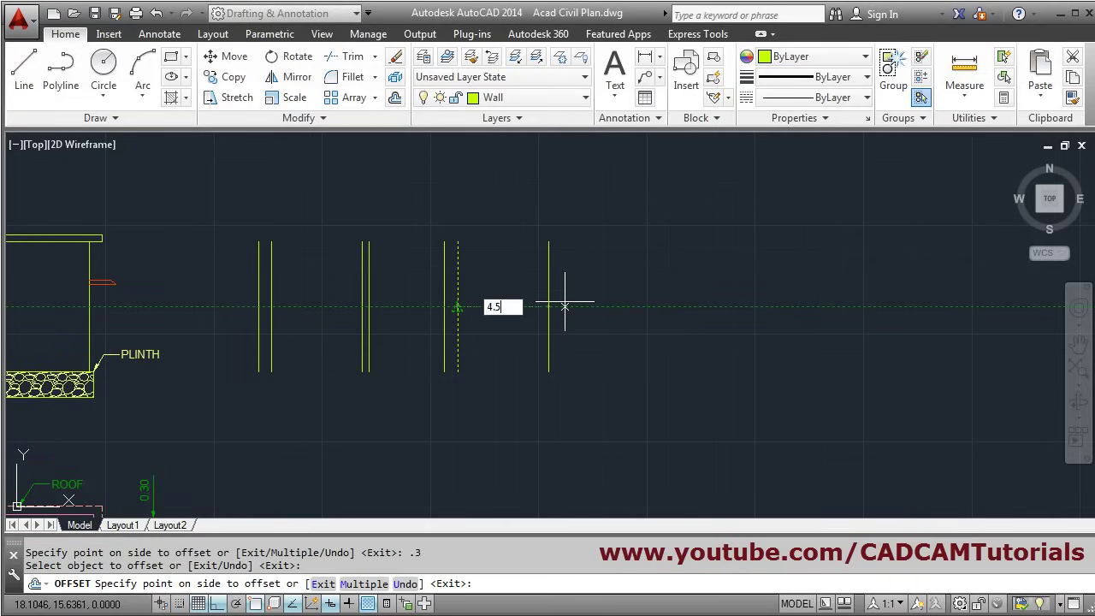
key("Return")
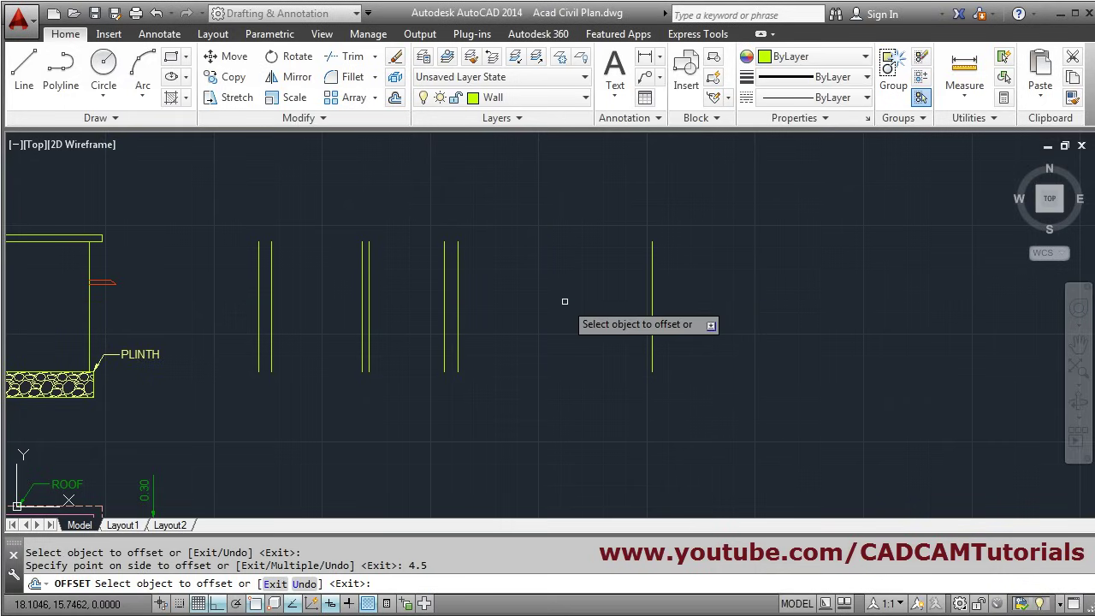
Offset the rightmost vertical line 0.3 to the right to form the end wall, and finish offsetting
left_click(652, 312)
type(".3")
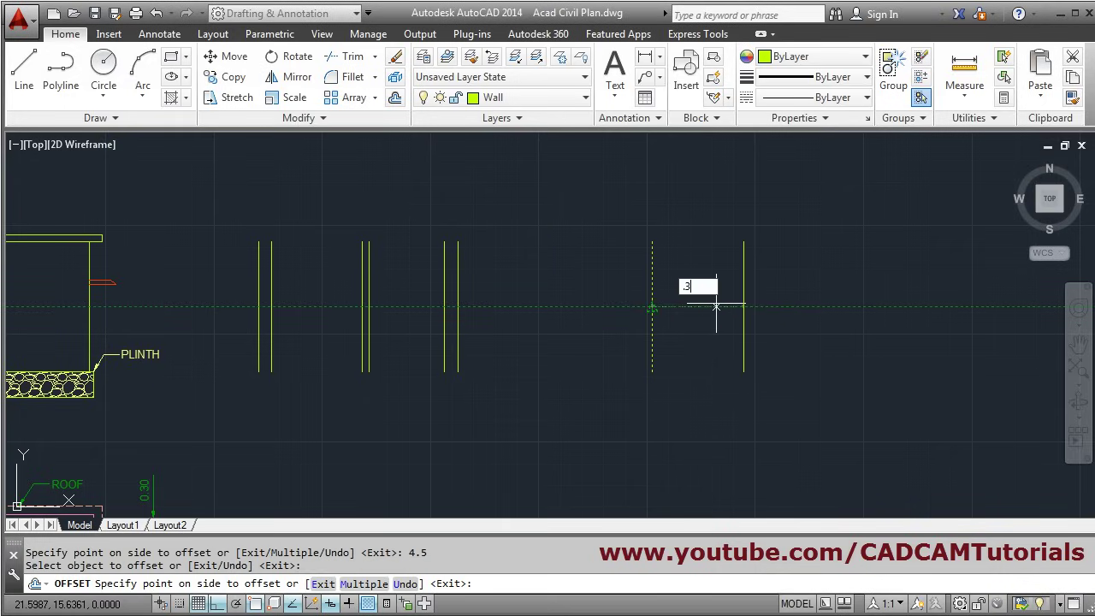
key("Return")
key("Return")
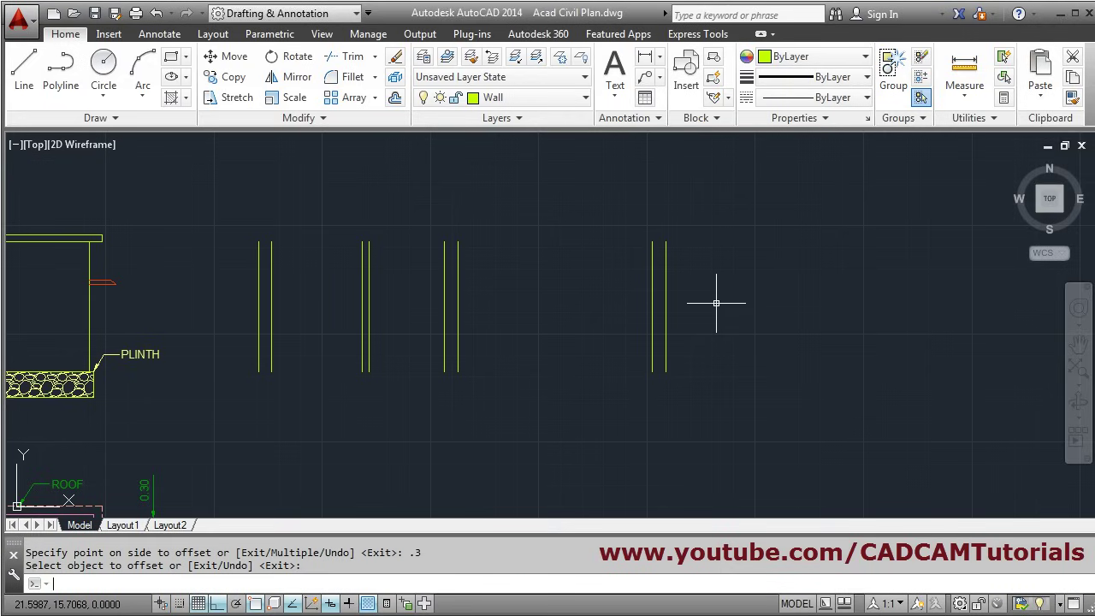
Draw the roof slab's left end from the first wall's outer top corner: 0.3 to the left, then up to the slab's top level
scroll(641, 293, "down", 2)
scroll(426, 268, "up", 2)
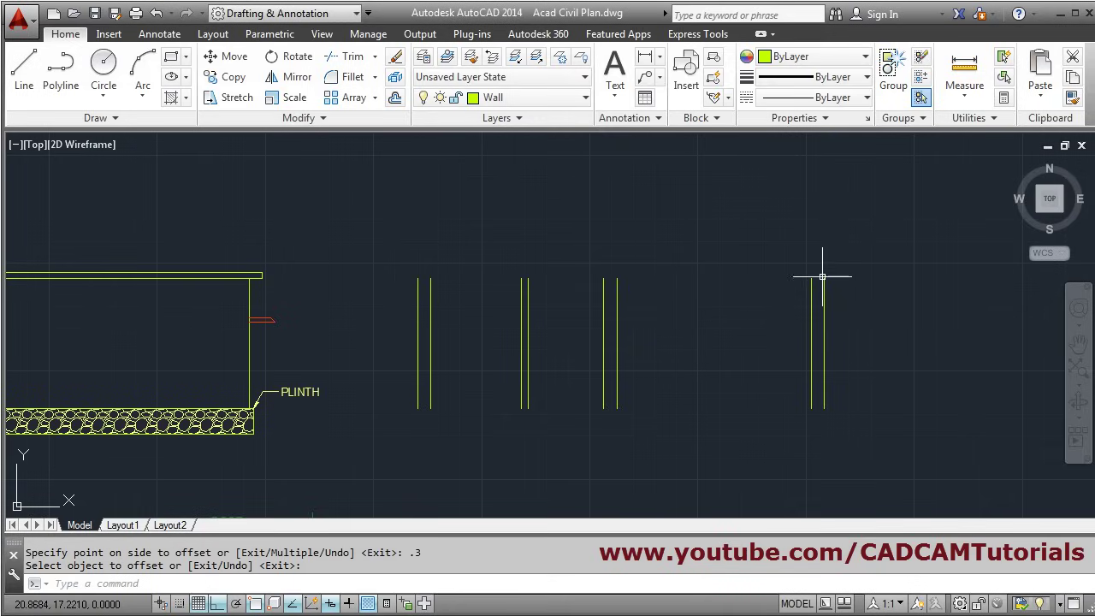
scroll(509, 261, "up", 2)
middle_click_drag(671, 310, 590, 316)
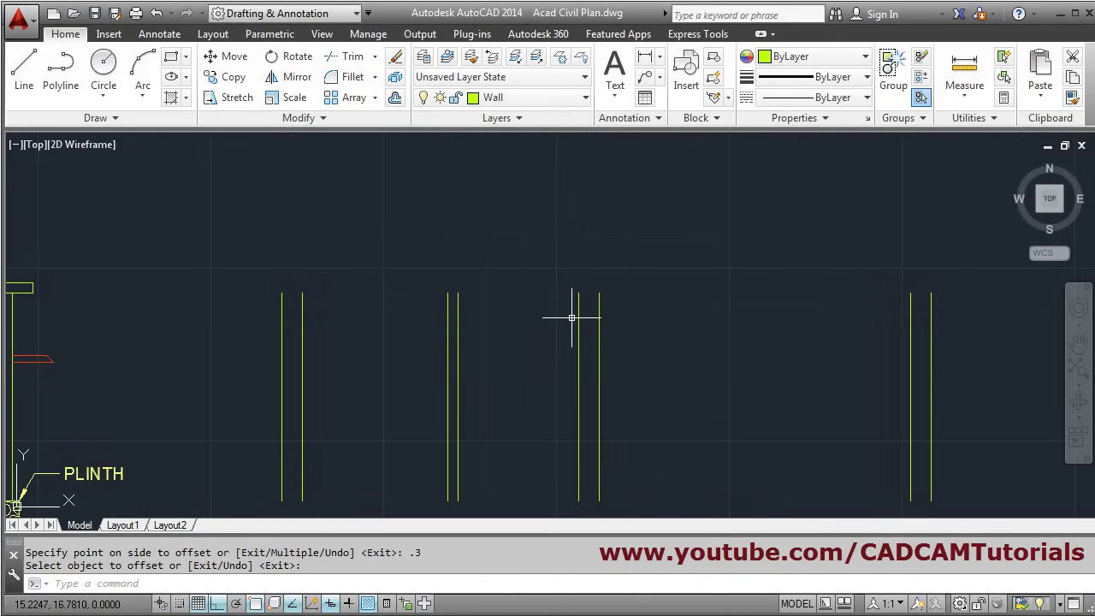
left_click(25, 85)
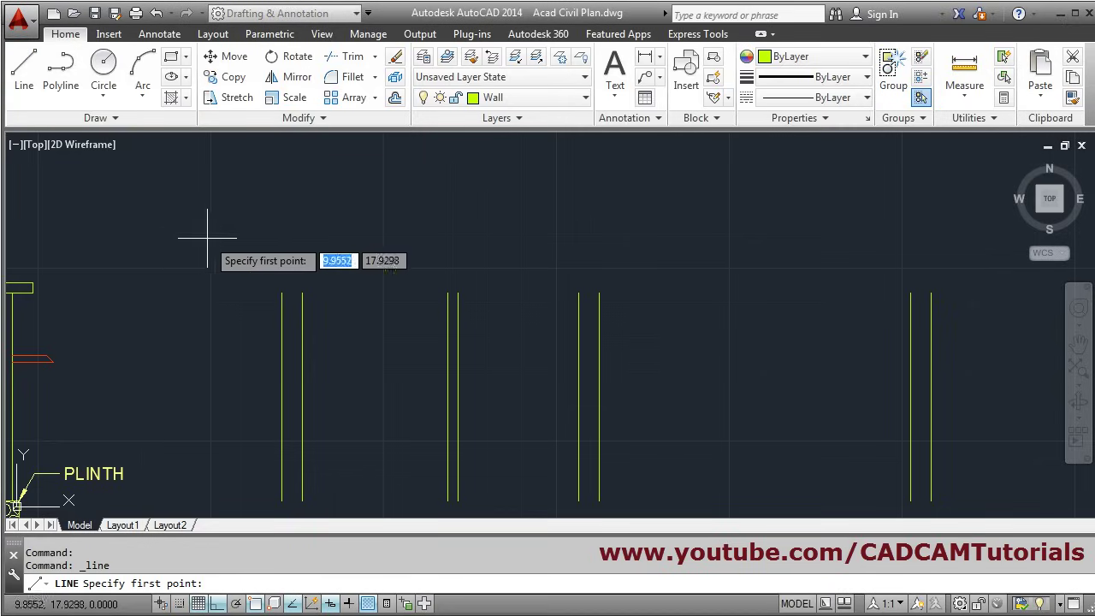
left_click(281, 292)
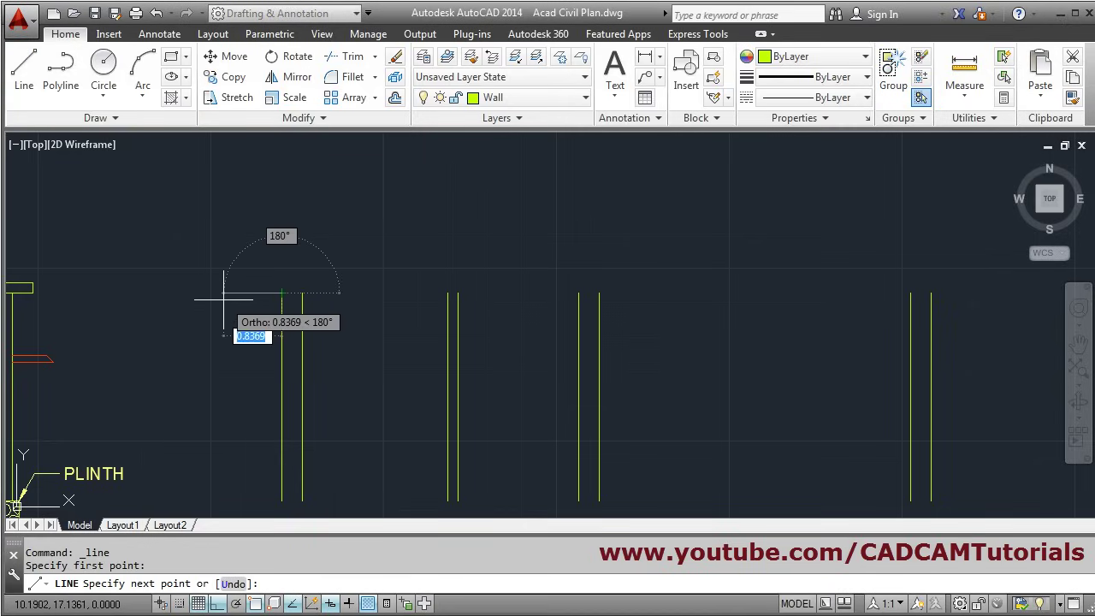
type(".3")
key("Return")
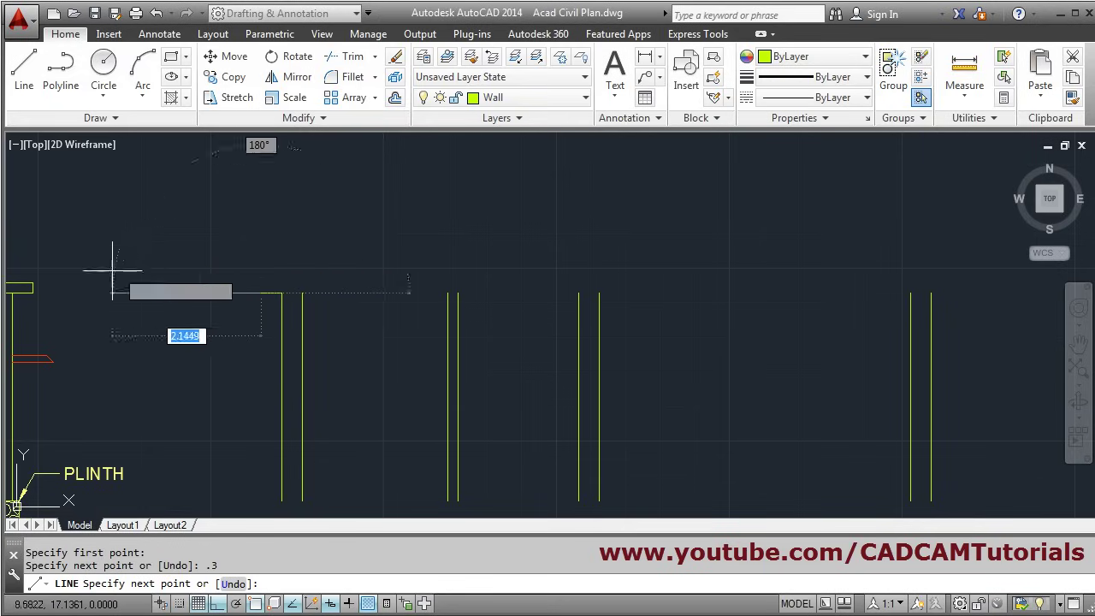
left_click(263, 275)
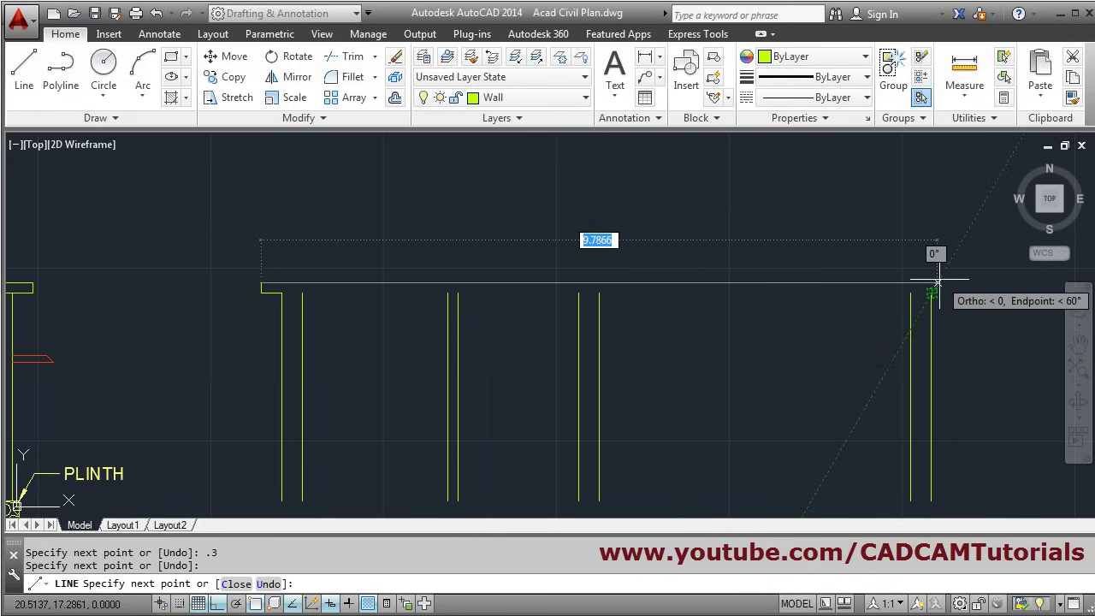
Draw the slab's top edge across to the end wall's outer face and extend it 0.3 beyond
scroll(932, 283, "up", 2)
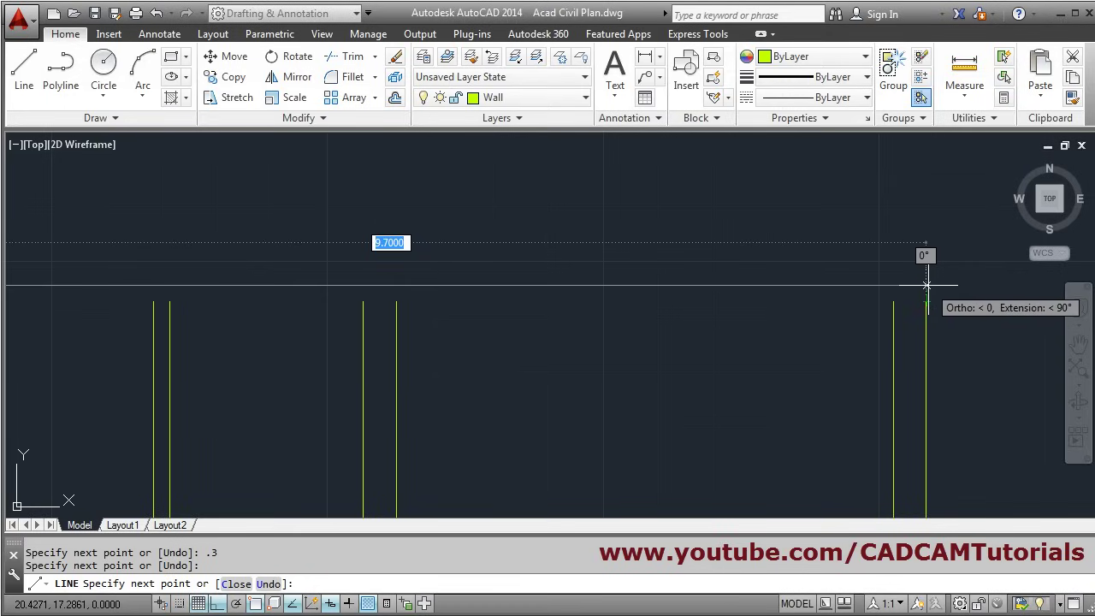
left_click(929, 283)
type(".3")
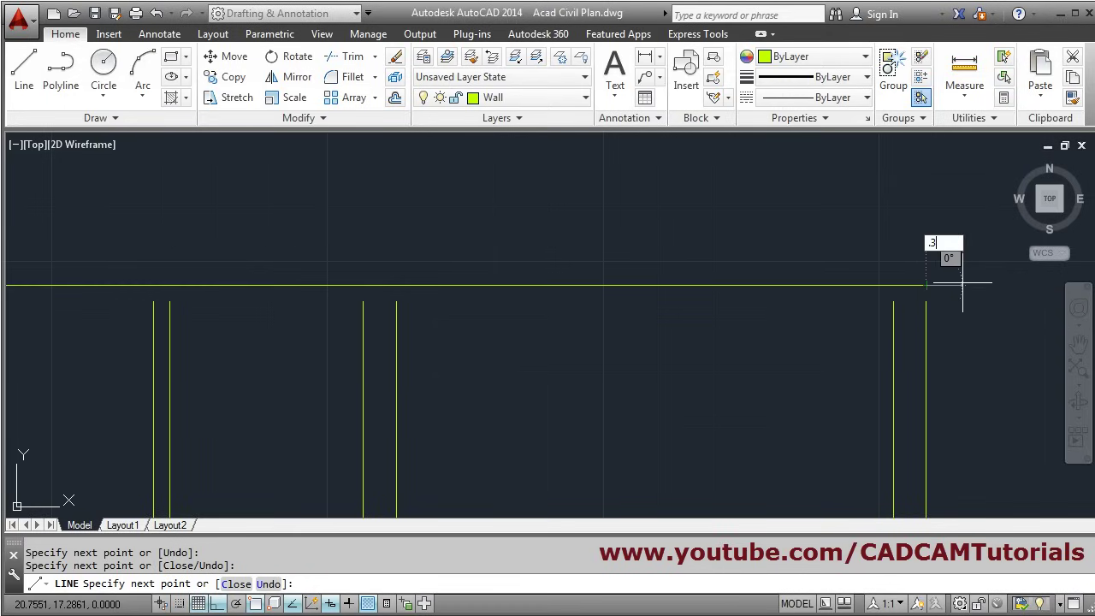
key("Return")
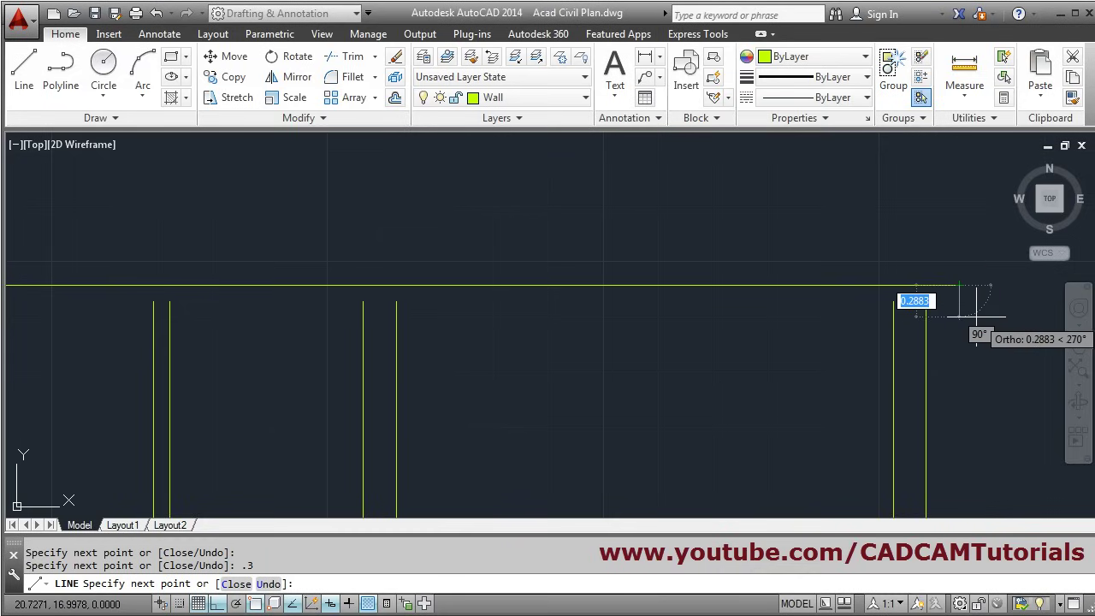
Draw the slab's right end 0.15 downward and complete the outline with the underside back to the first wall
type(".15")
key("Return")
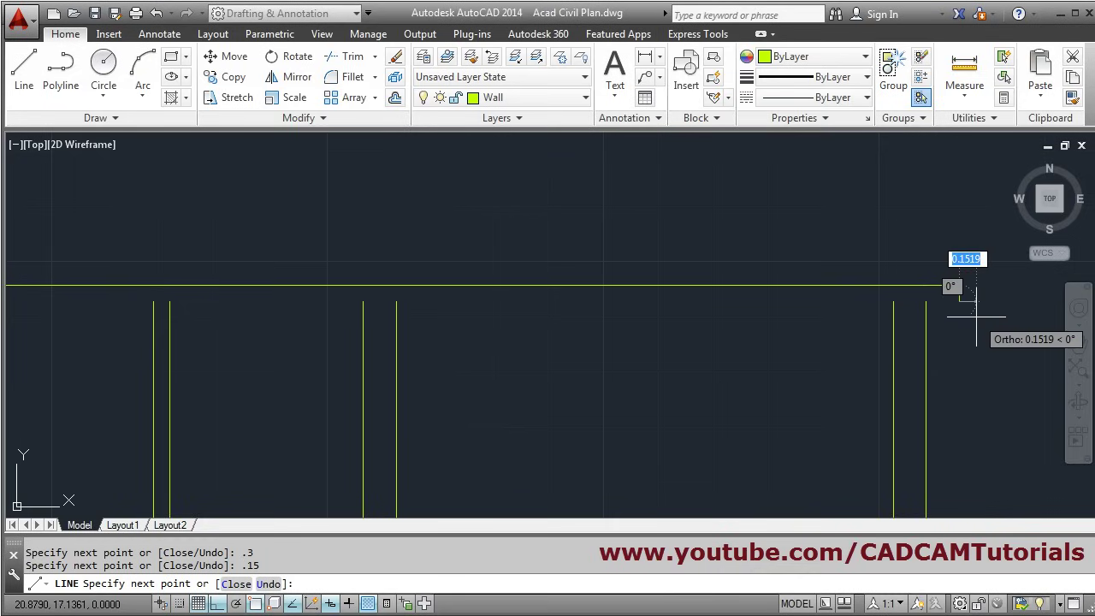
scroll(733, 305, "down", 5)
scroll(502, 362, "up", 4)
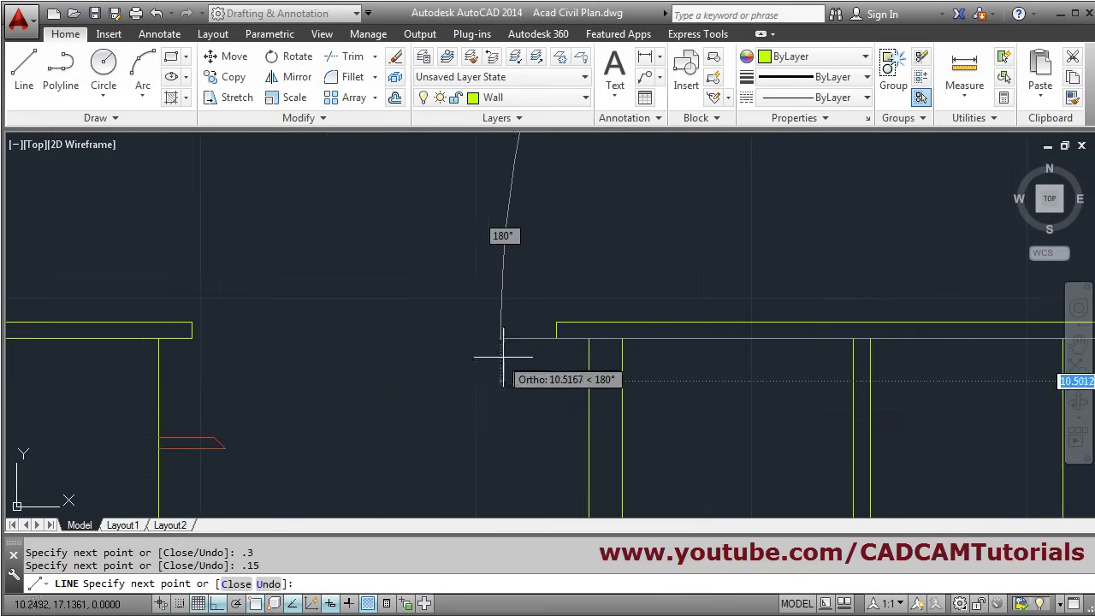
key("Return")
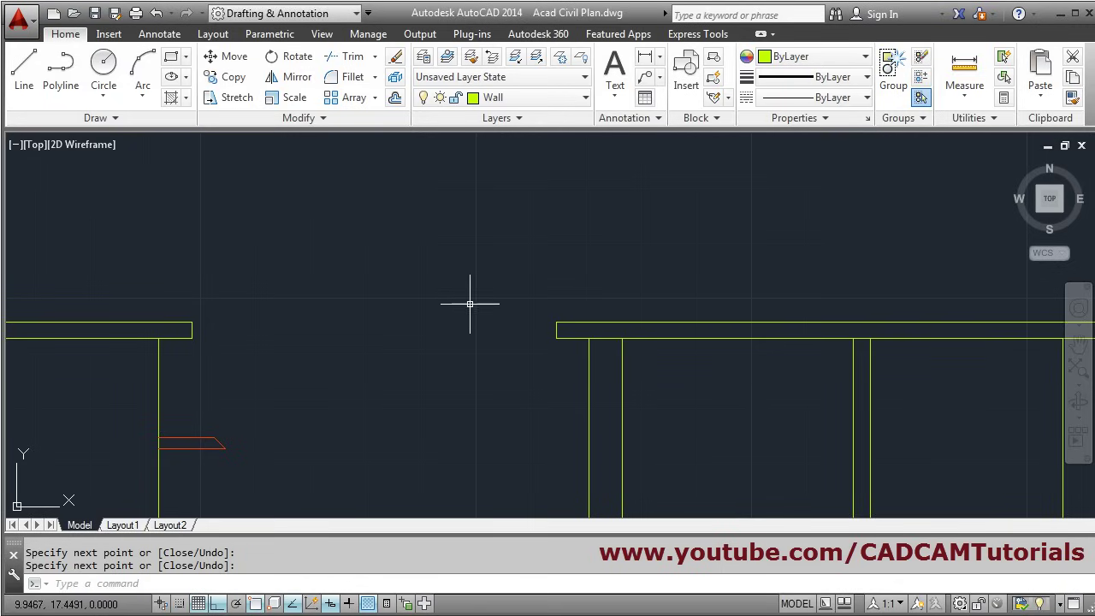
Examine the foundation part of Section ABCD in the reference PDF for the footing depths and widths
scroll(408, 245, "down", 4)
scroll(513, 252, "up", 3)
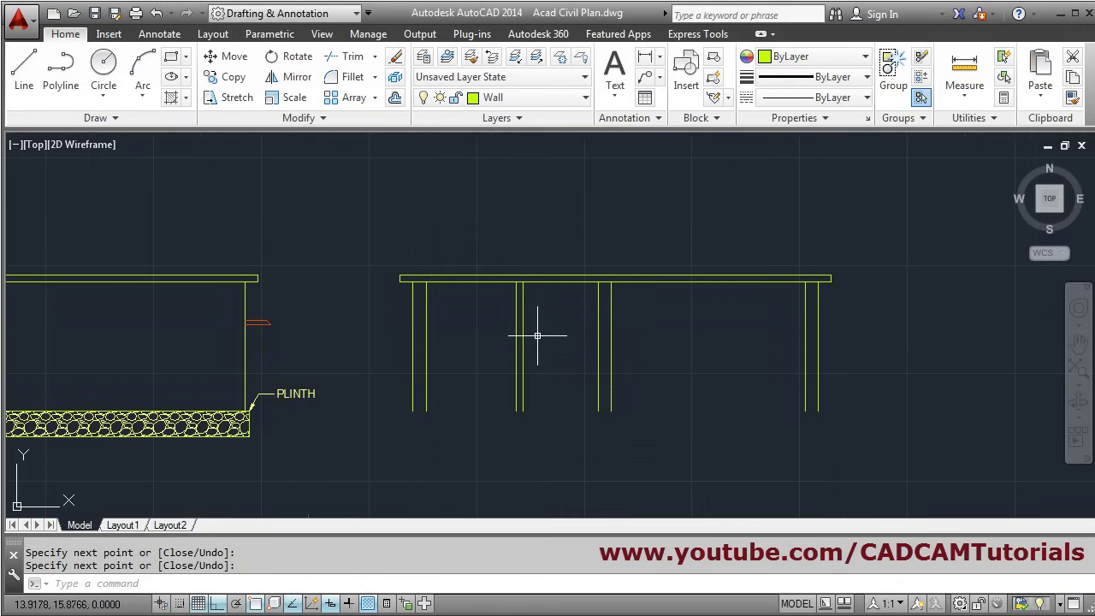
scroll(530, 432, "up", 2)
mouse_move(531, 433)
middle_mouse_down()
mouse_move(526, 396)
mouse_move(488, 399)
middle_mouse_up()
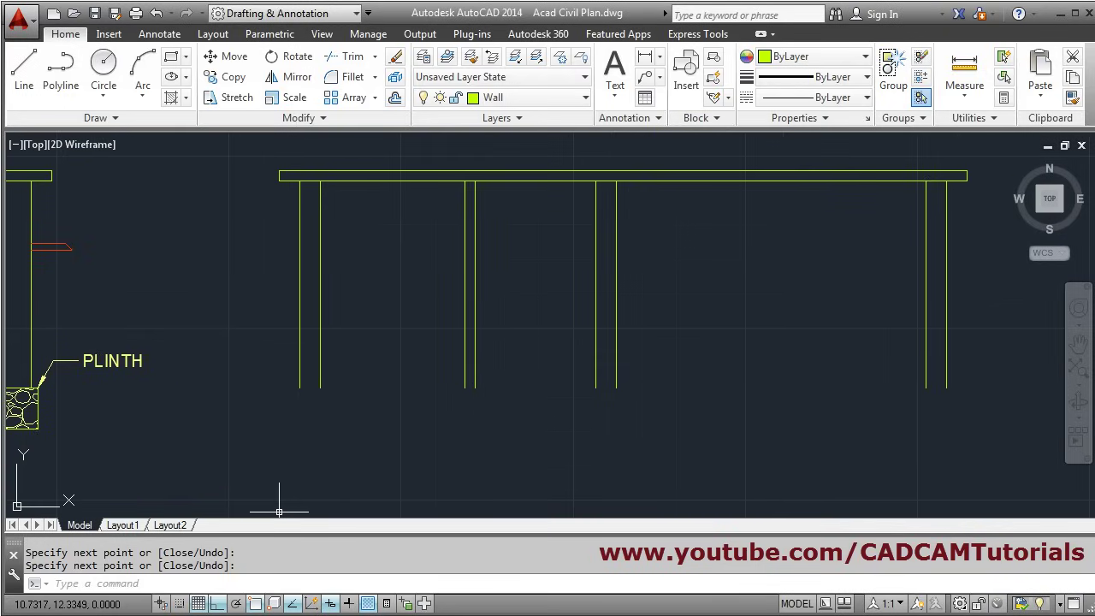
key("alt+Tab")
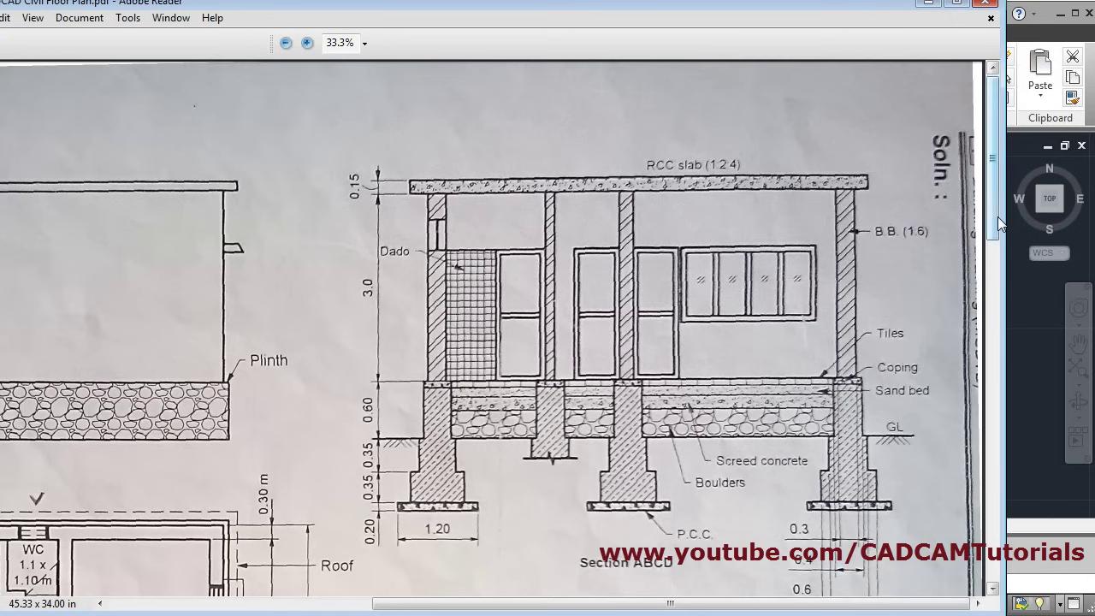
left_click_drag(997, 217, 996, 288)
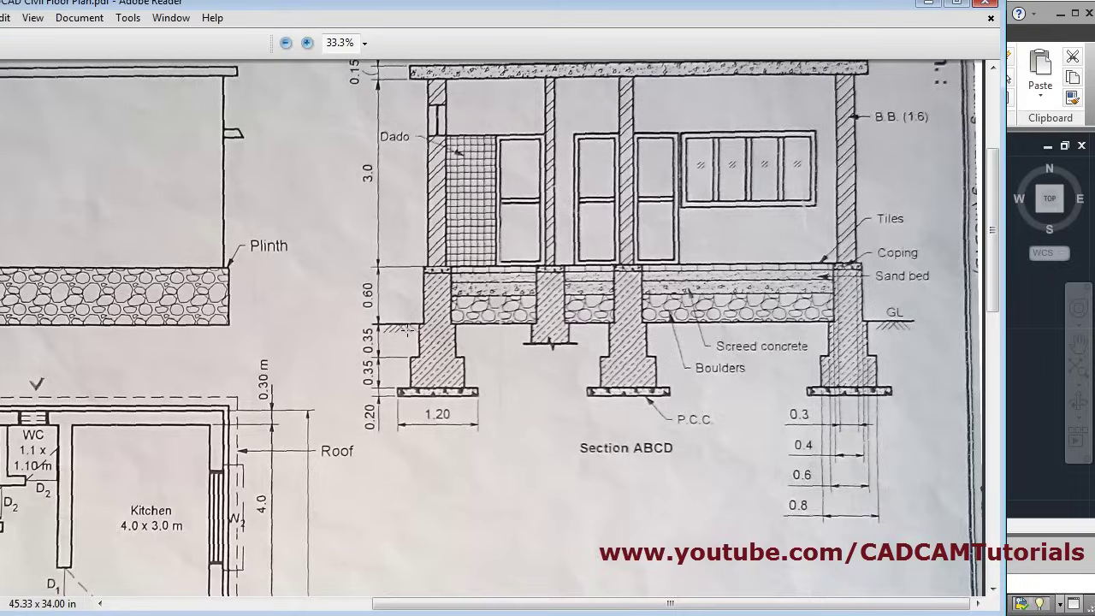
left_click(1028, 306)
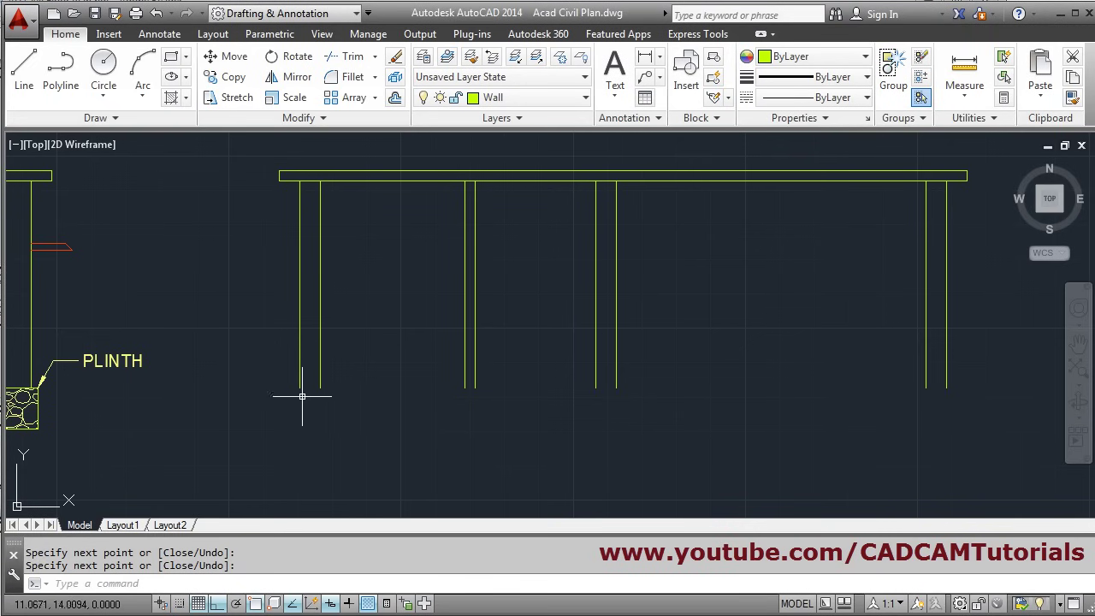
Create a new layer named Footing with color 191
scroll(293, 404, "up", 2)
middle_click_drag(379, 427, 469, 318)
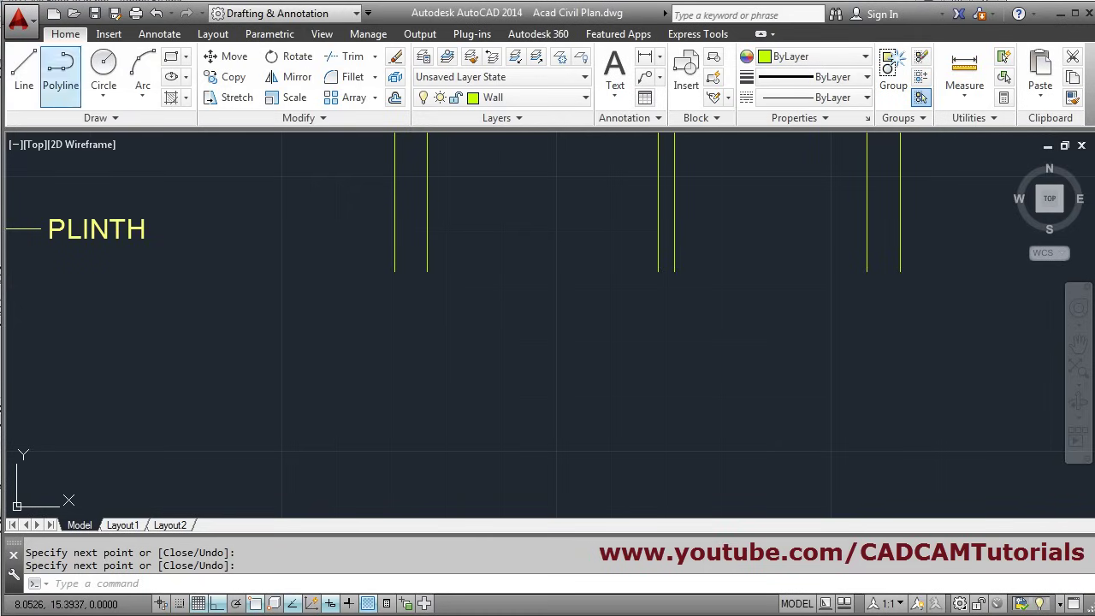
left_click(424, 56)
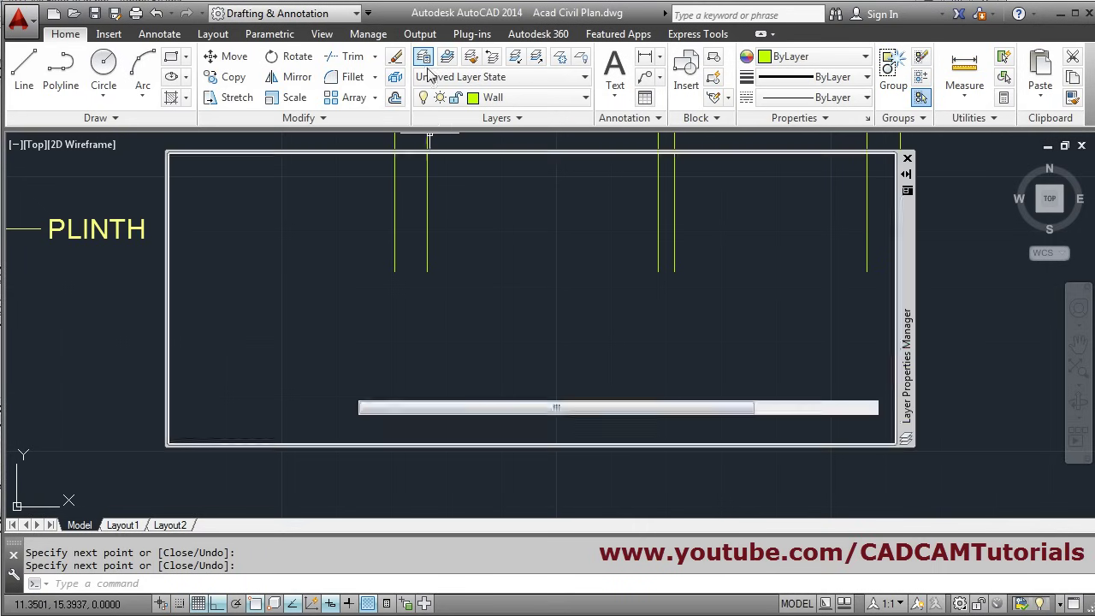
left_click(287, 187)
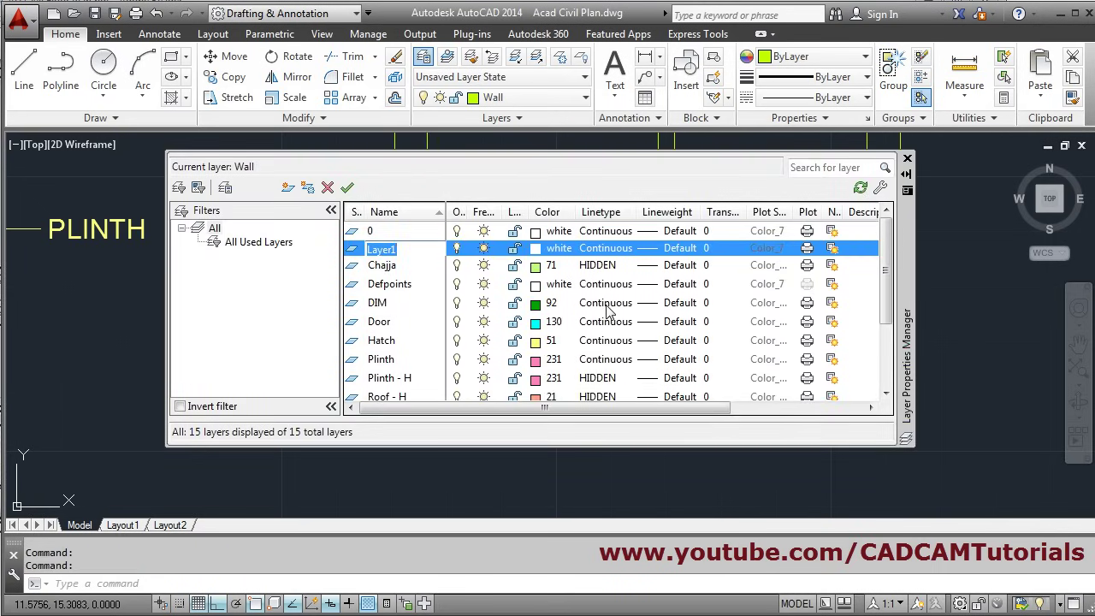
type("Foo")
left_click(548, 248)
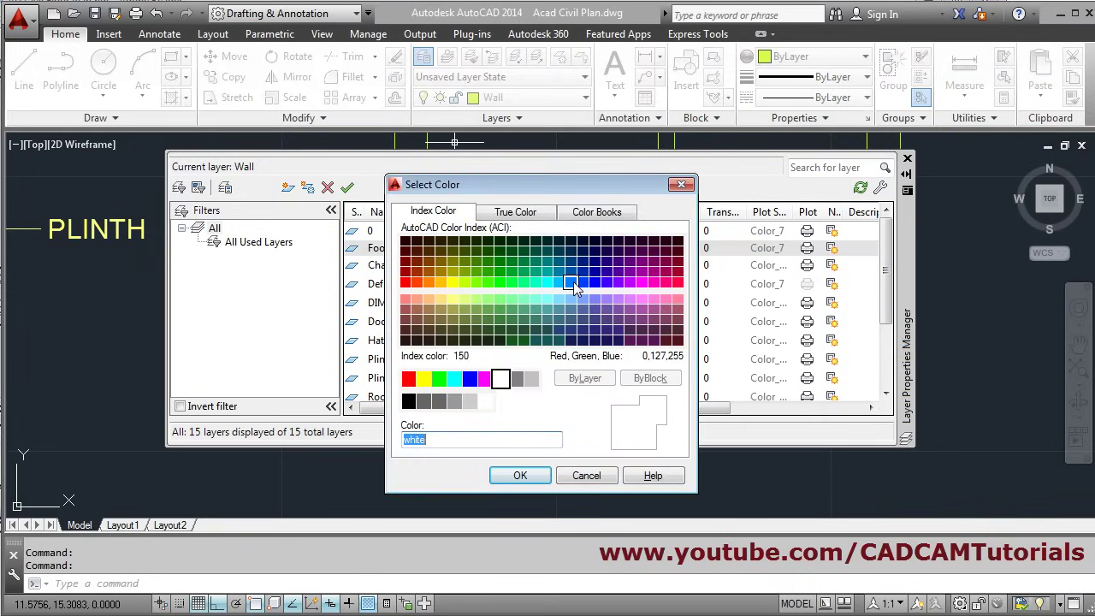
left_click(617, 301)
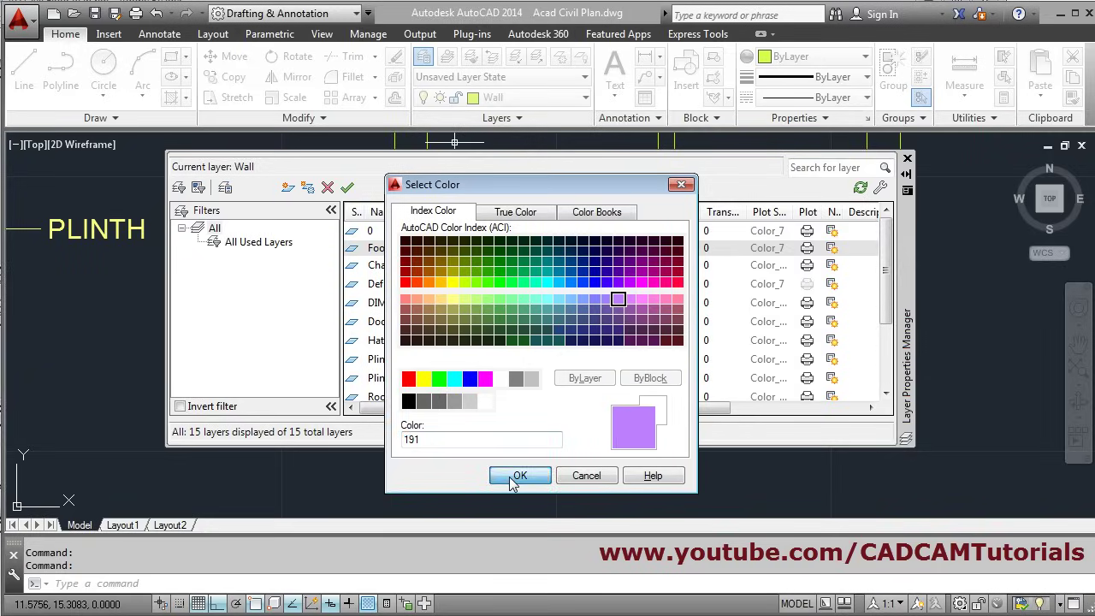
left_click(518, 475)
left_click(908, 159)
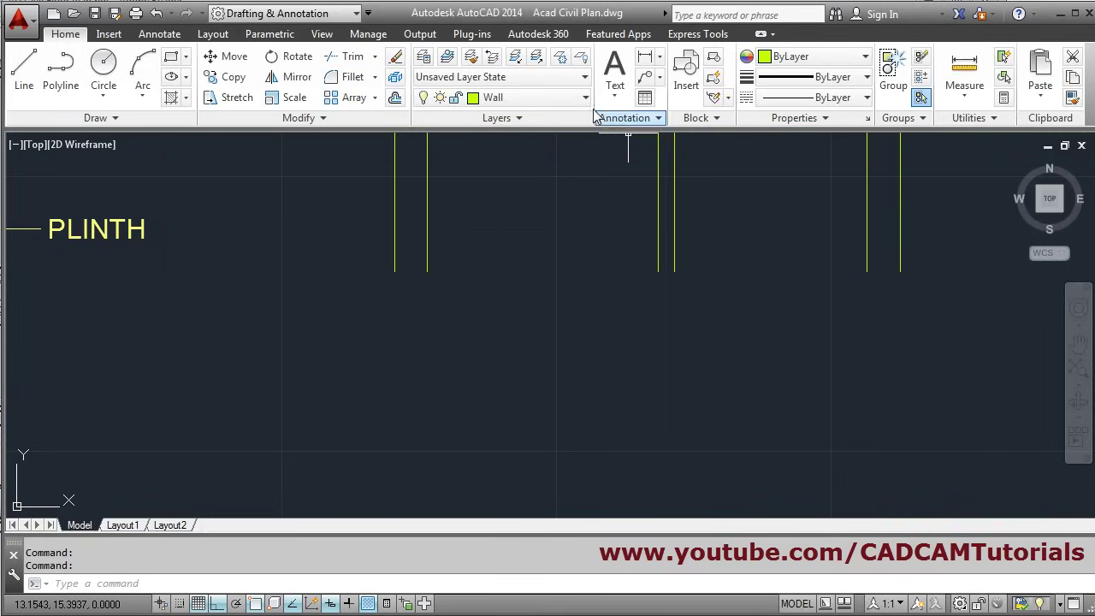
Make the Footing layer current and draw a horizontal line 0.2 to the right from the midpoint between the first wall's lower ends
left_click(541, 98)
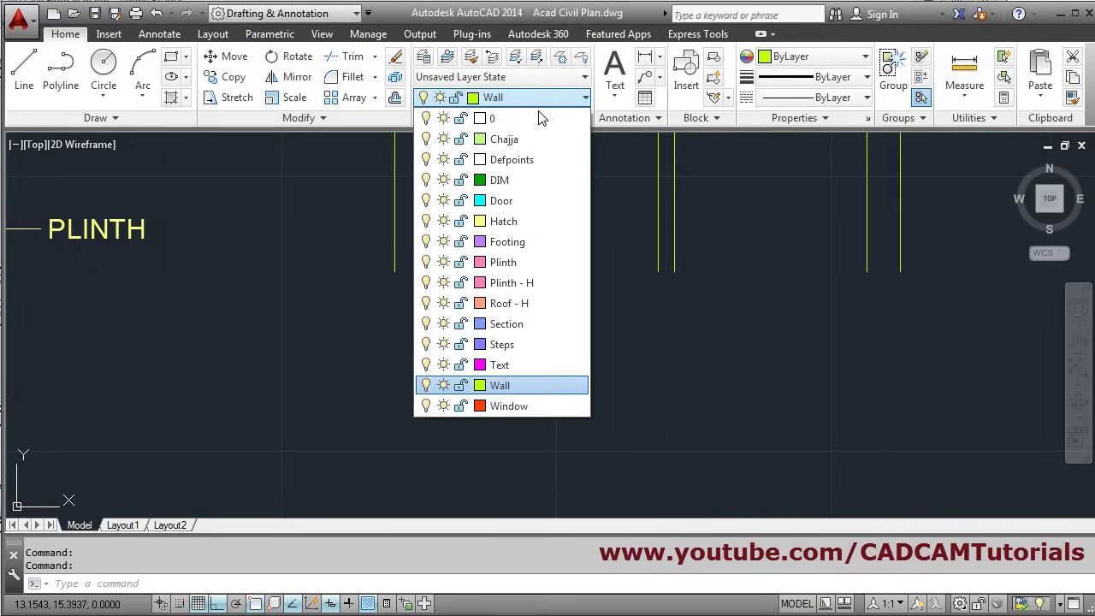
left_click(523, 242)
left_click(24, 70)
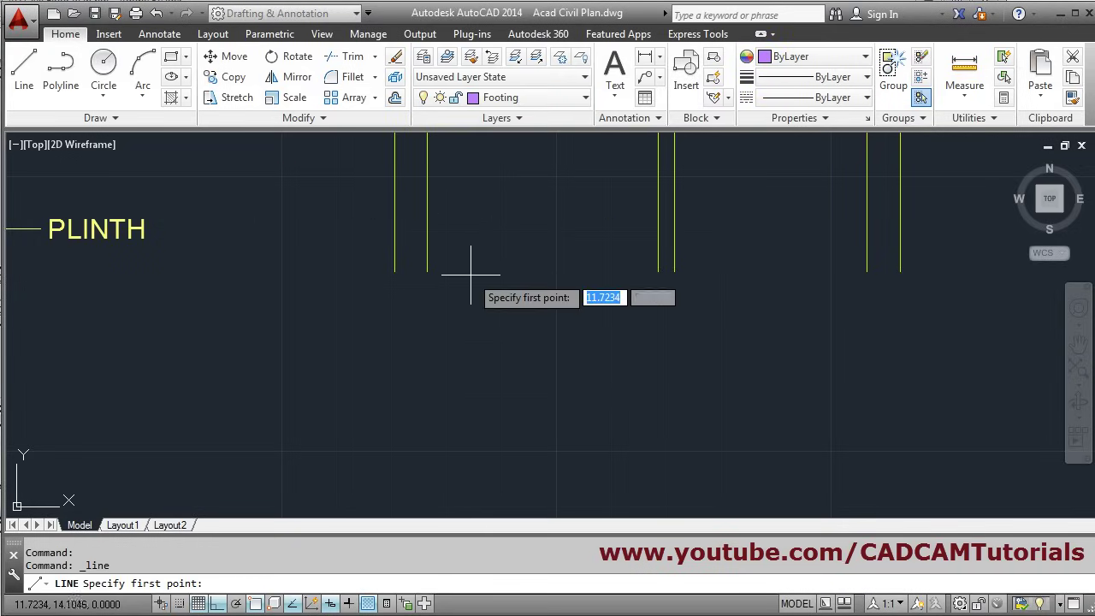
scroll(455, 286, "up", 4)
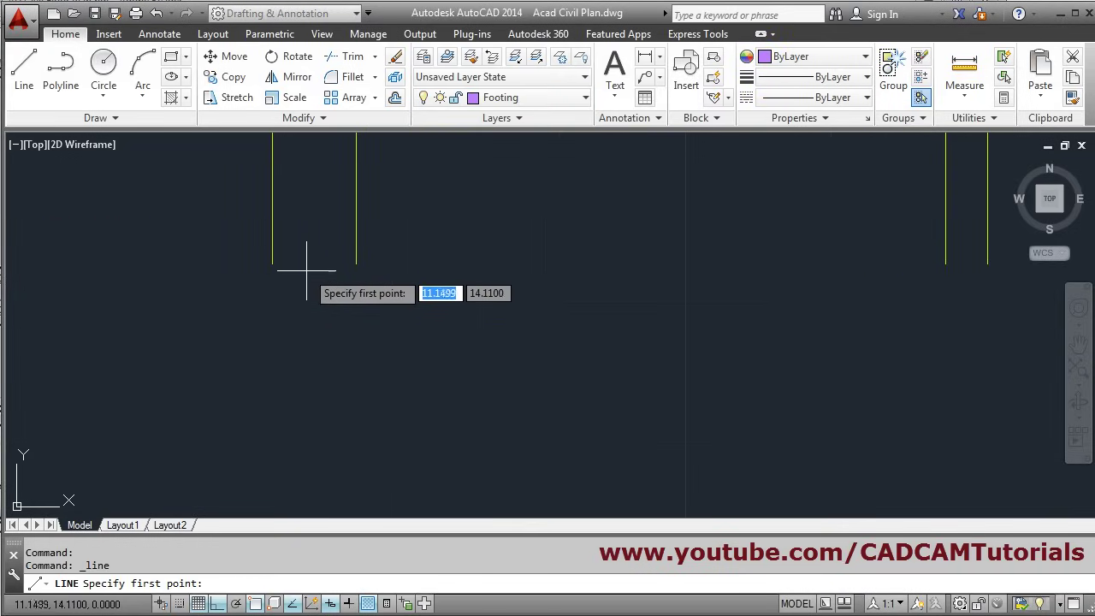
right_click(484, 205, "shift")
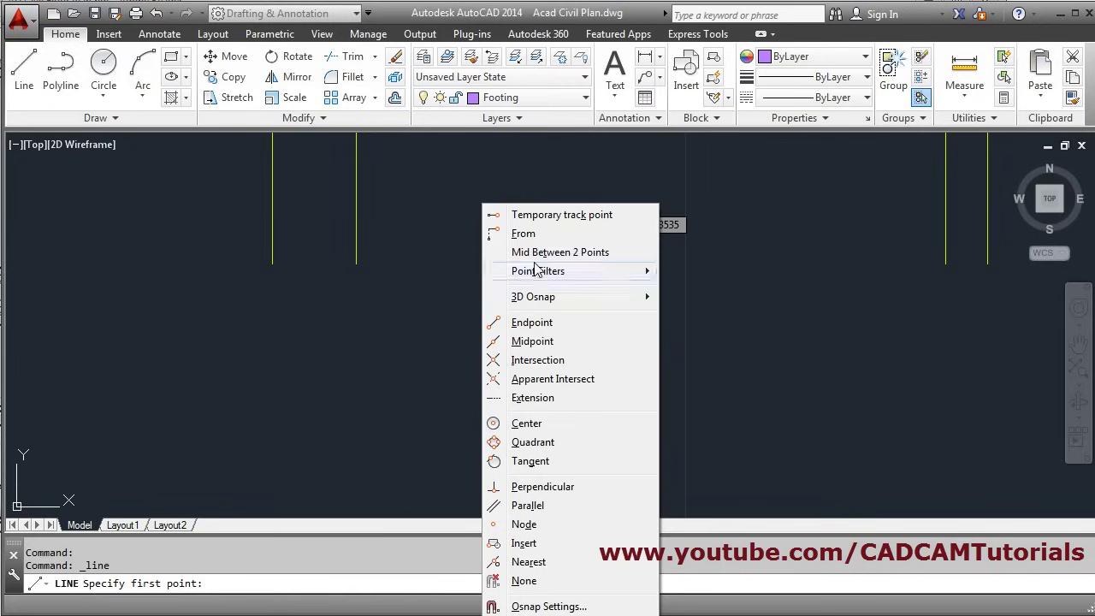
left_click(569, 253)
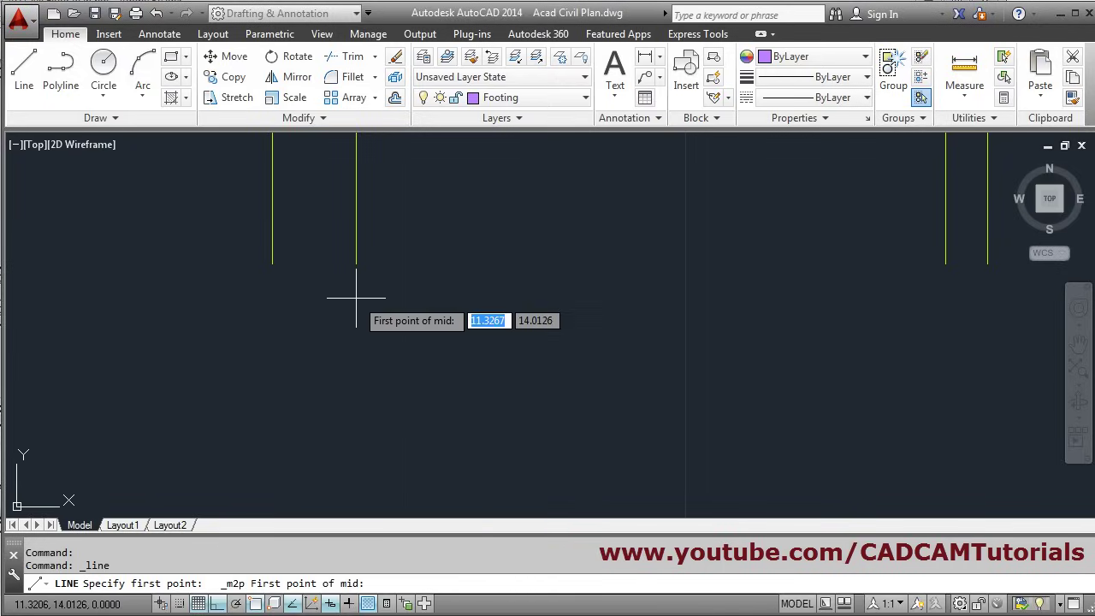
left_click(273, 264)
left_click(356, 264)
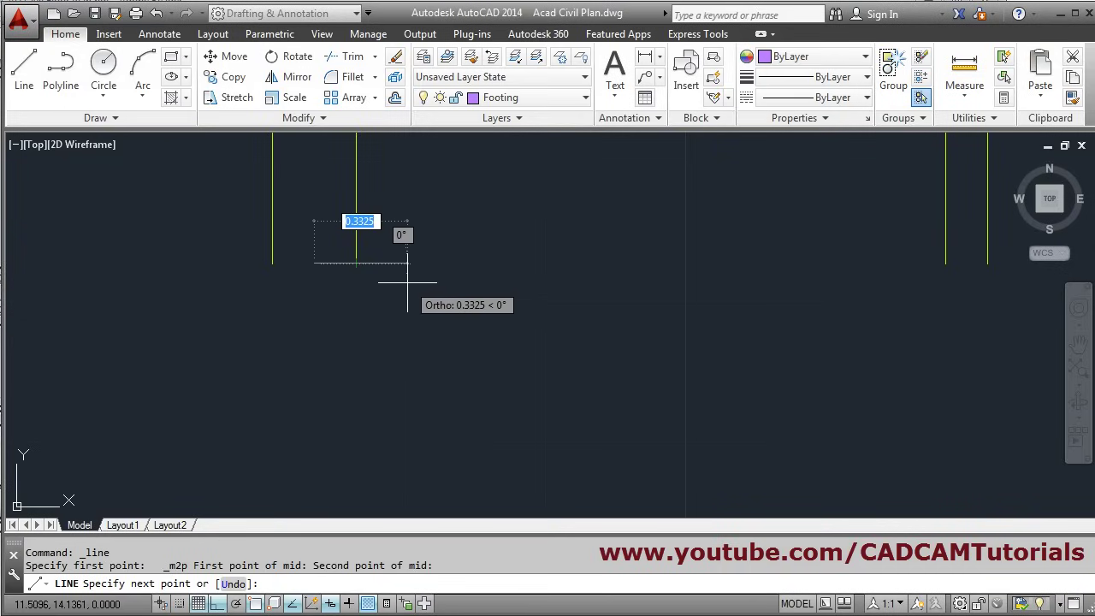
type("0")
key("Return")
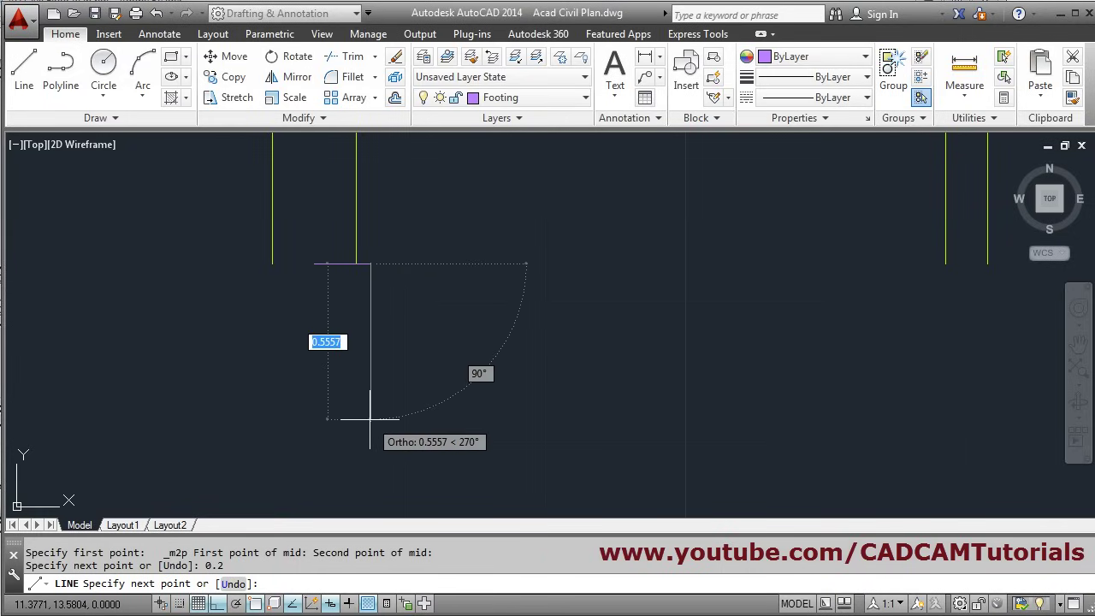
Continue the half footing profile 0.6 downward and 0.1 outward, following the PDF section
type(".6")
key("Return")
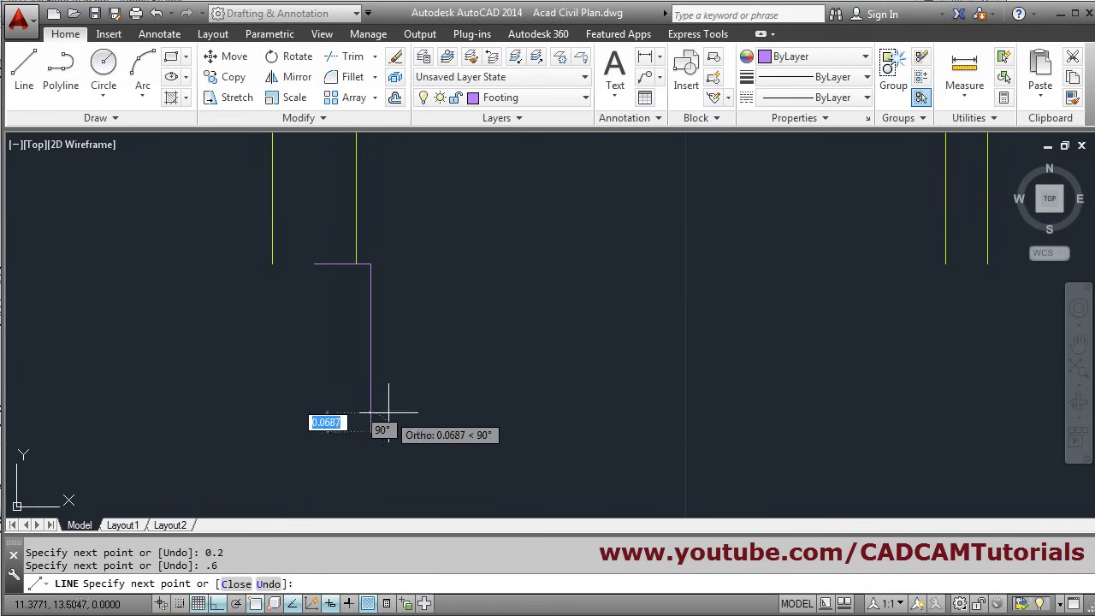
scroll(379, 411, "down", 2)
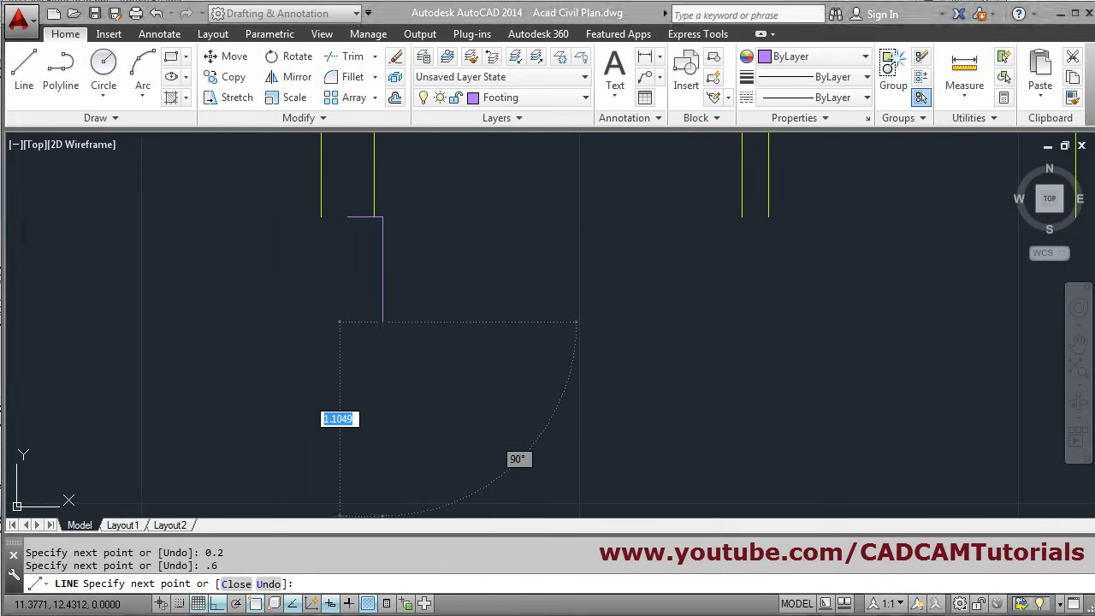
key("alt+Tab")
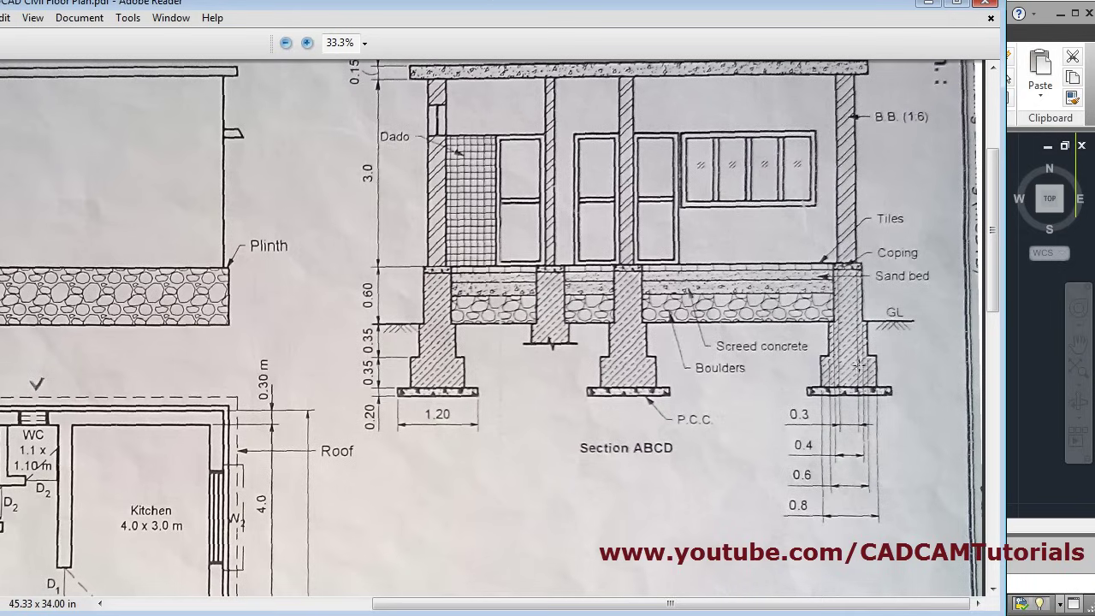
left_click(1015, 320)
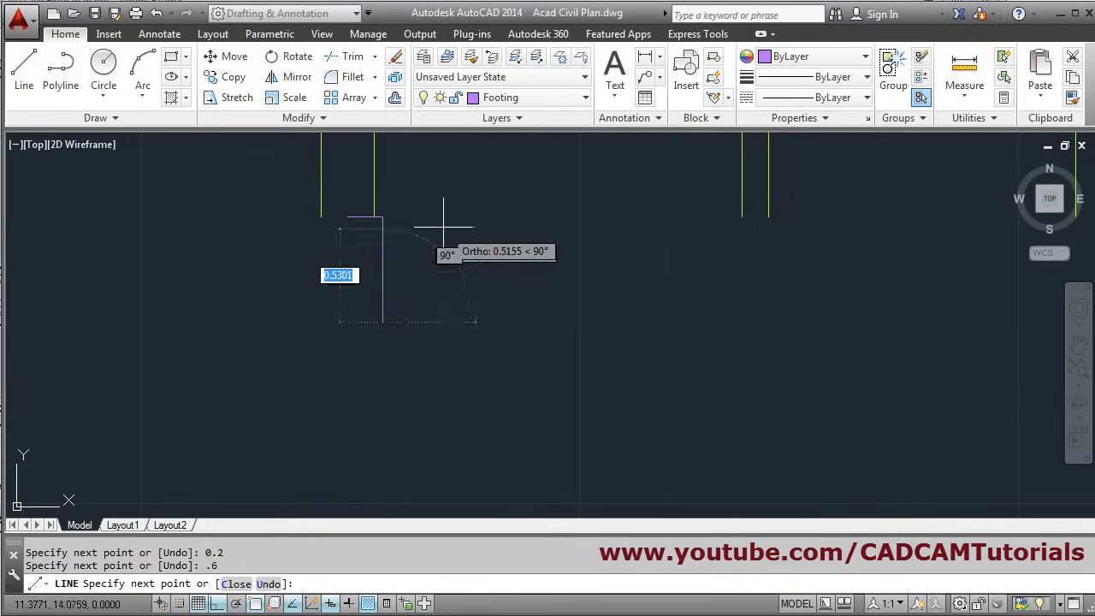
type(".")
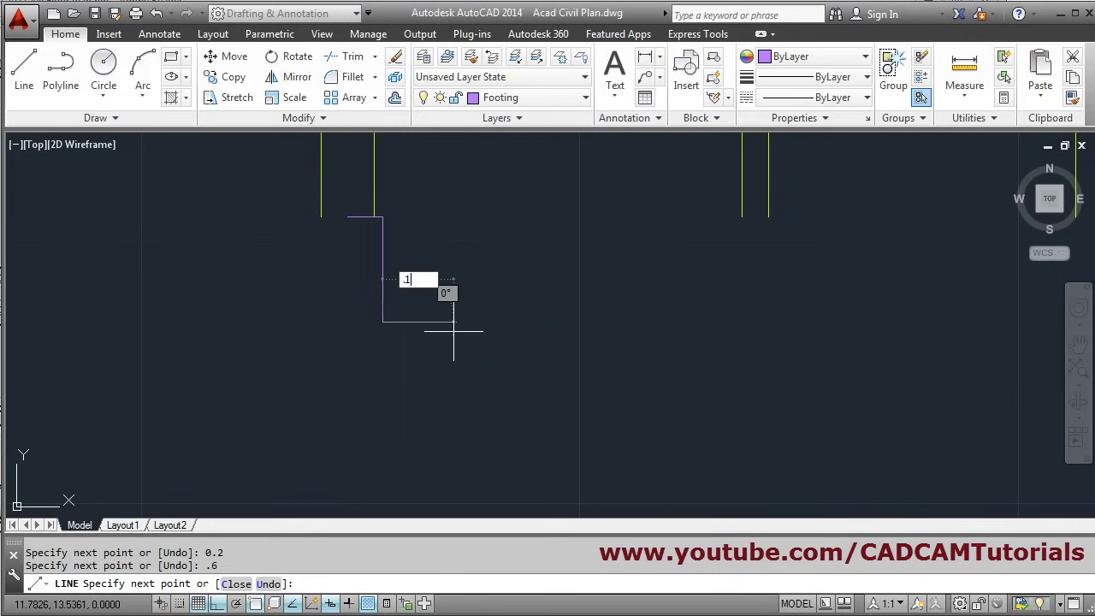
type("1")
key("Return")
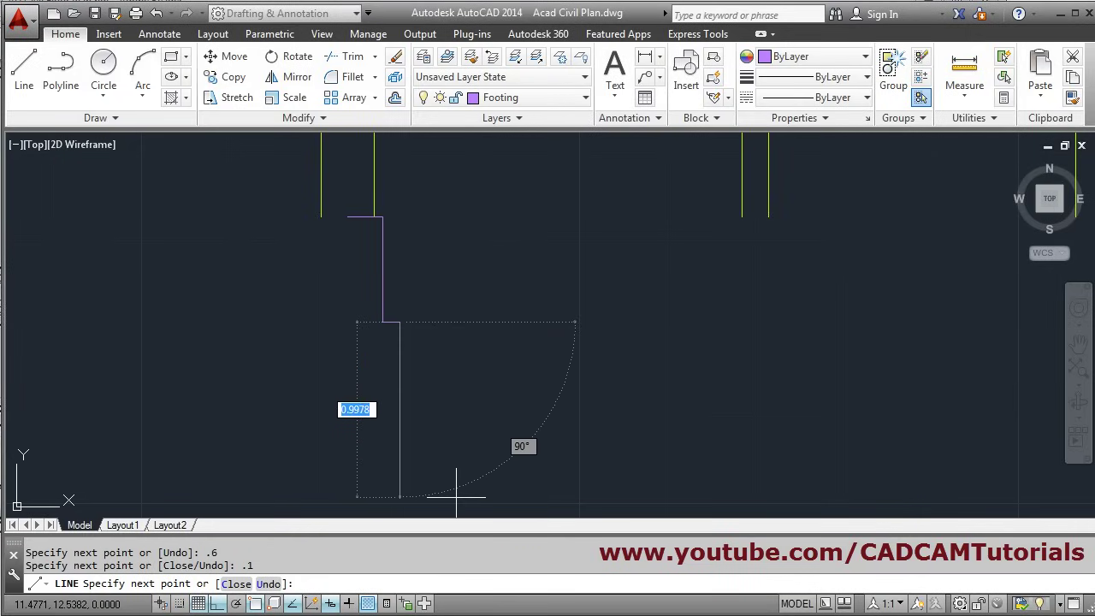
Check the footing depths in the reference PDF and continue the profile 0.3 downward and 0.1 outward
key("alt+Tab")
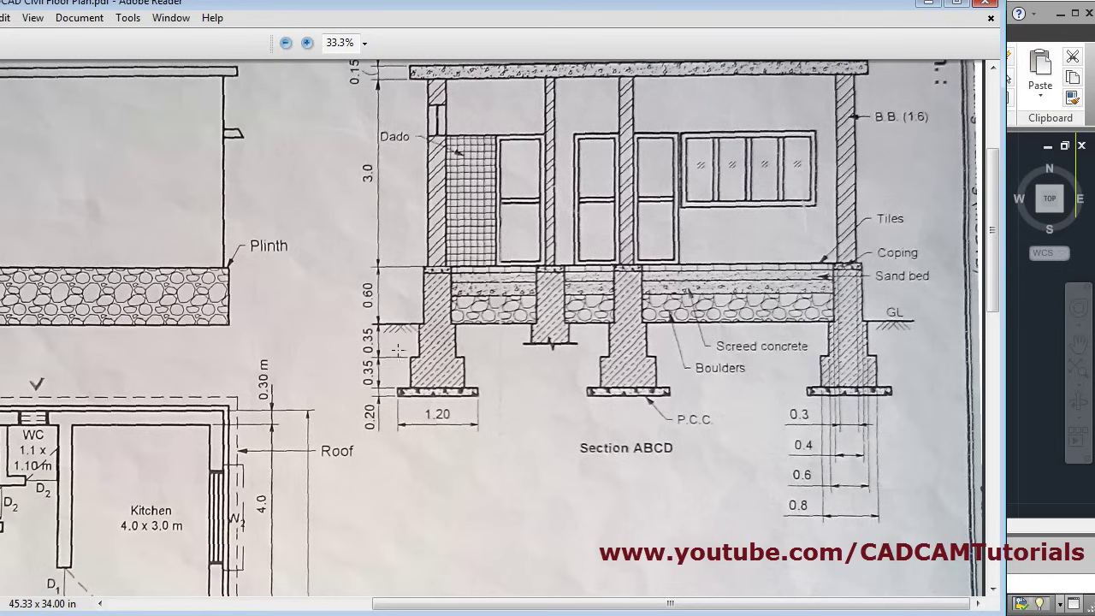
left_click(928, 3)
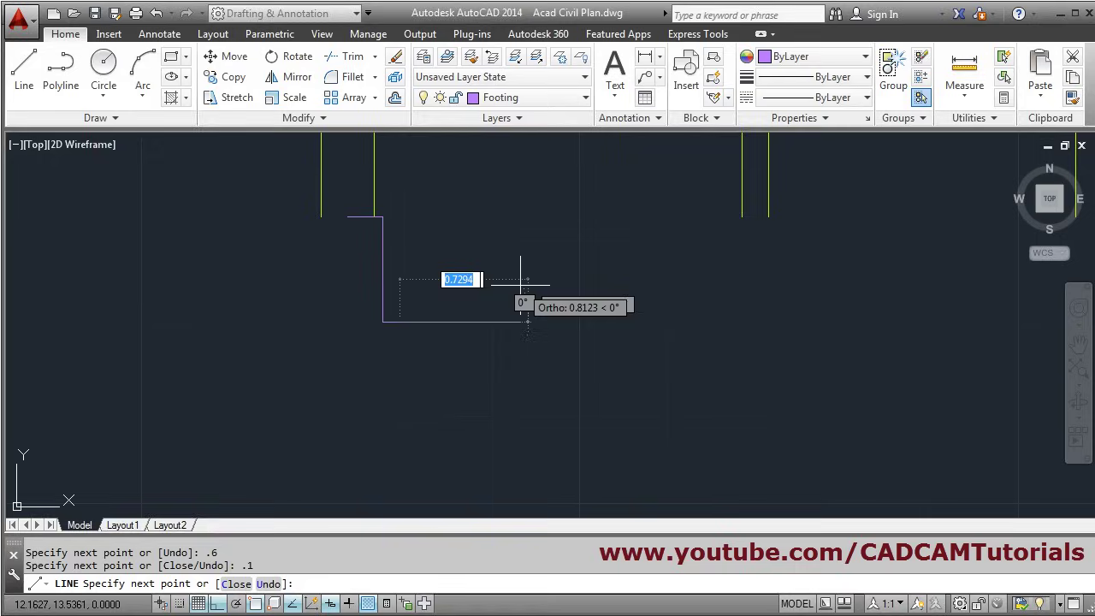
type(".3")
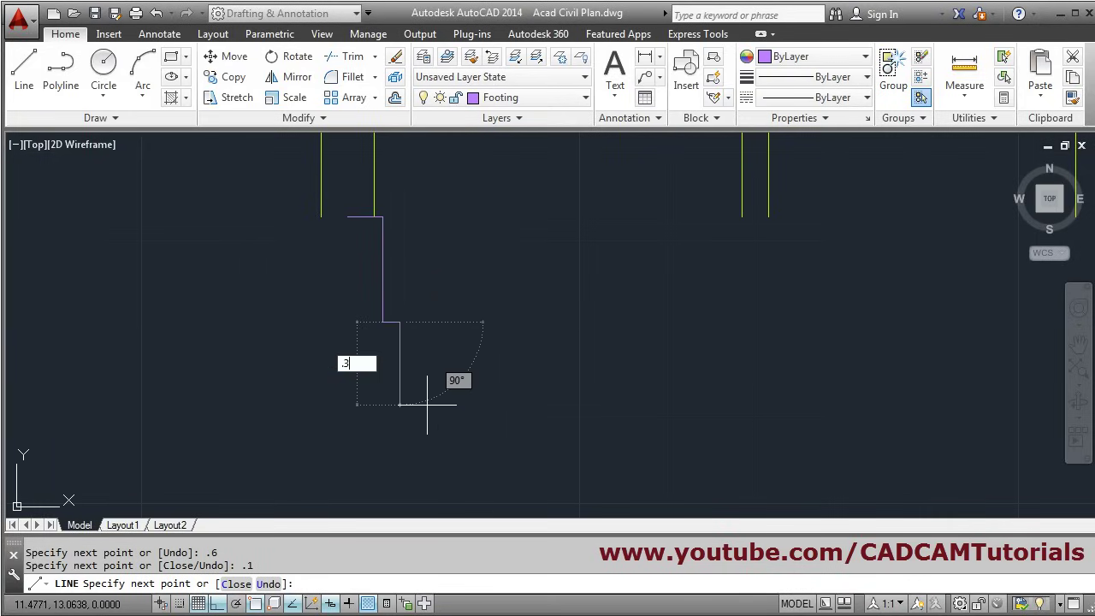
key("Return")
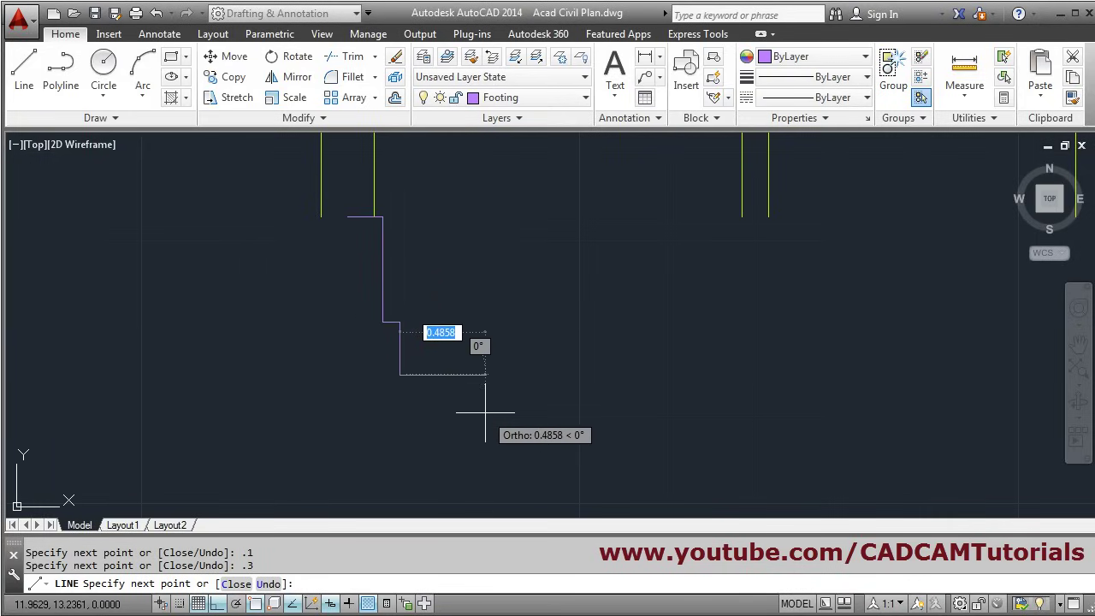
type(".1")
key("Return")
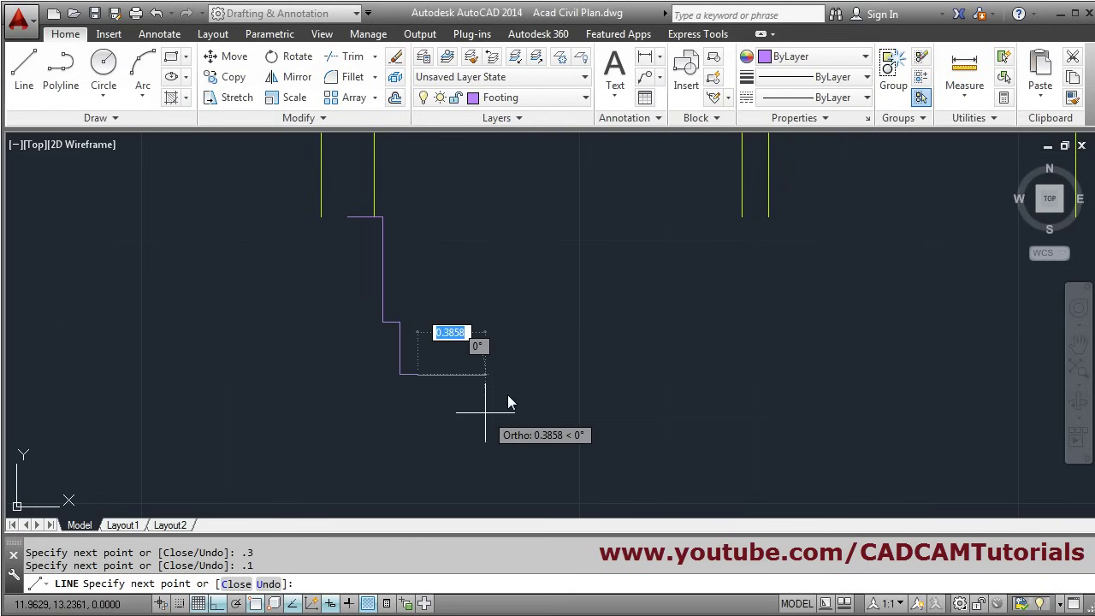
Extend the footing profile 0.35 downward and 0.2 outward for the P.C.C. base, checking its width in the PDF
type(".")
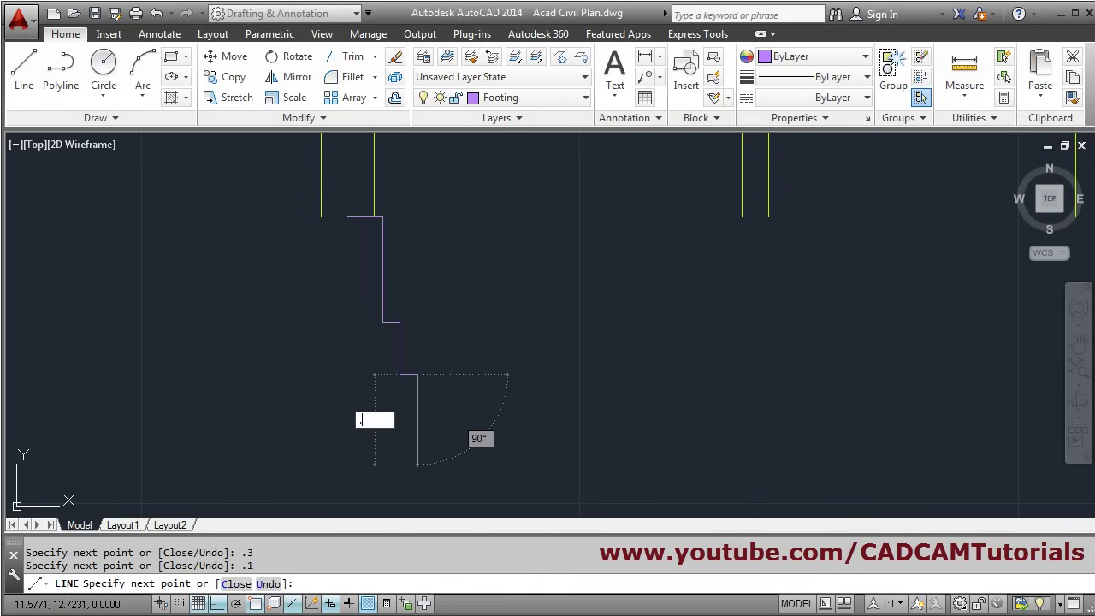
type("35")
key("Return")
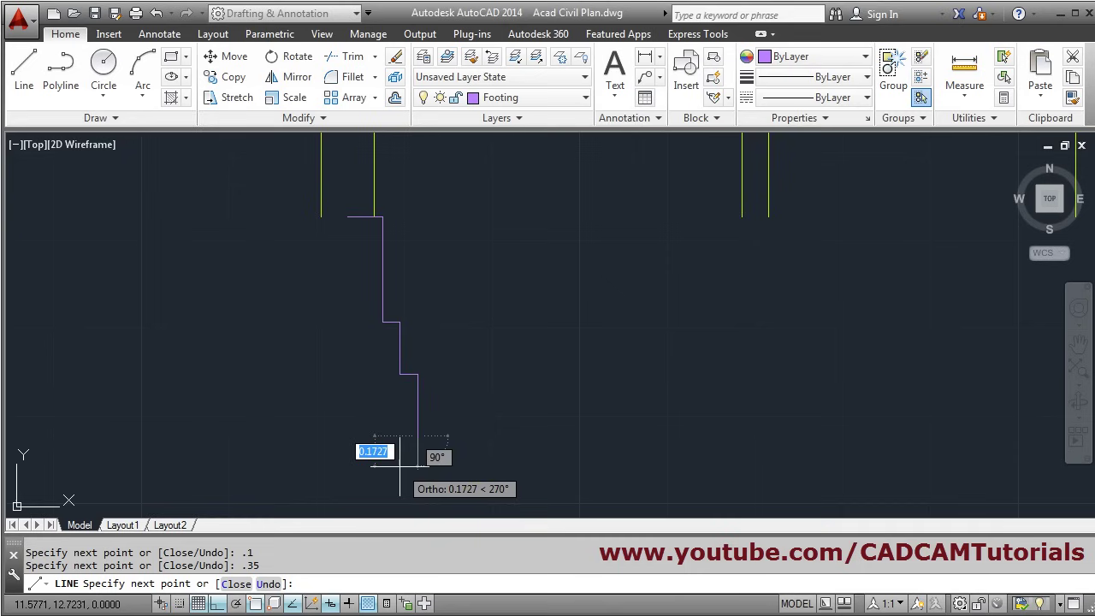
scroll(408, 462, "down", 2)
middle_click_drag(410, 428, 418, 346)
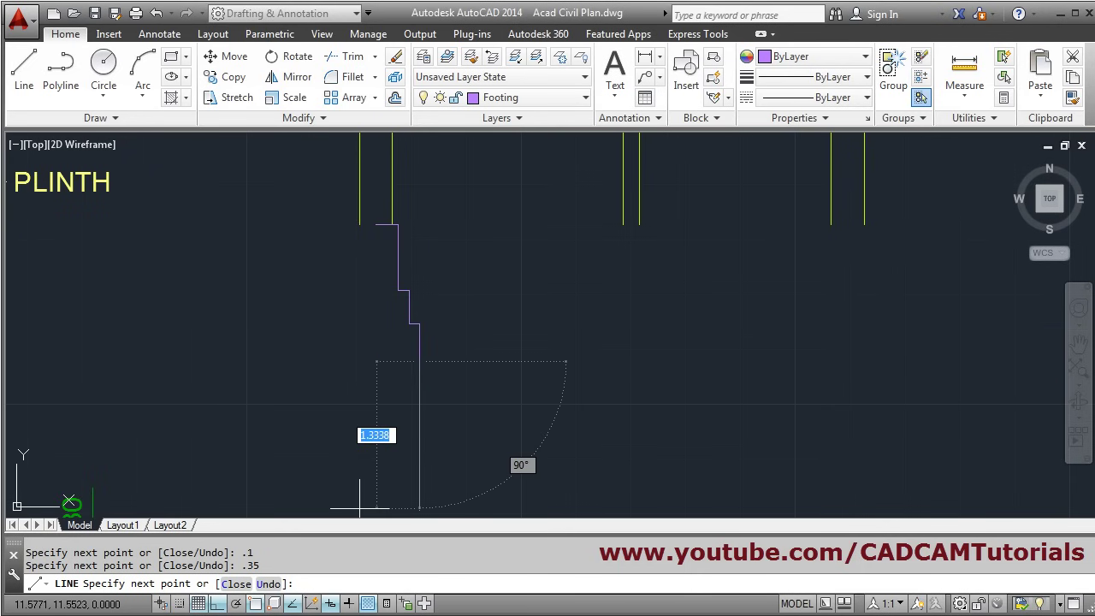
key("alt+Tab")
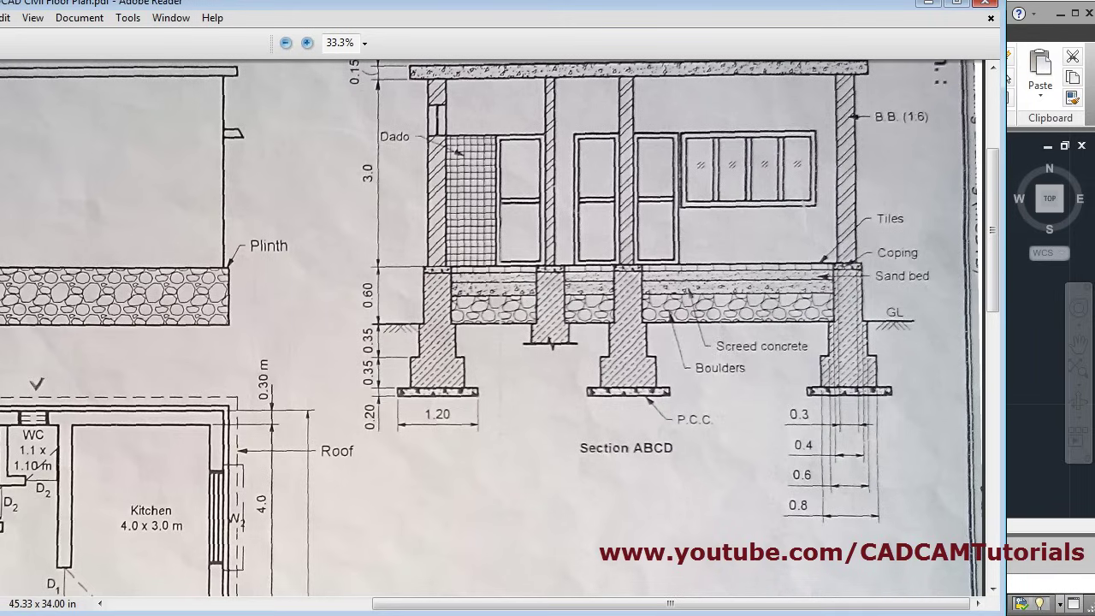
key("alt+Tab")
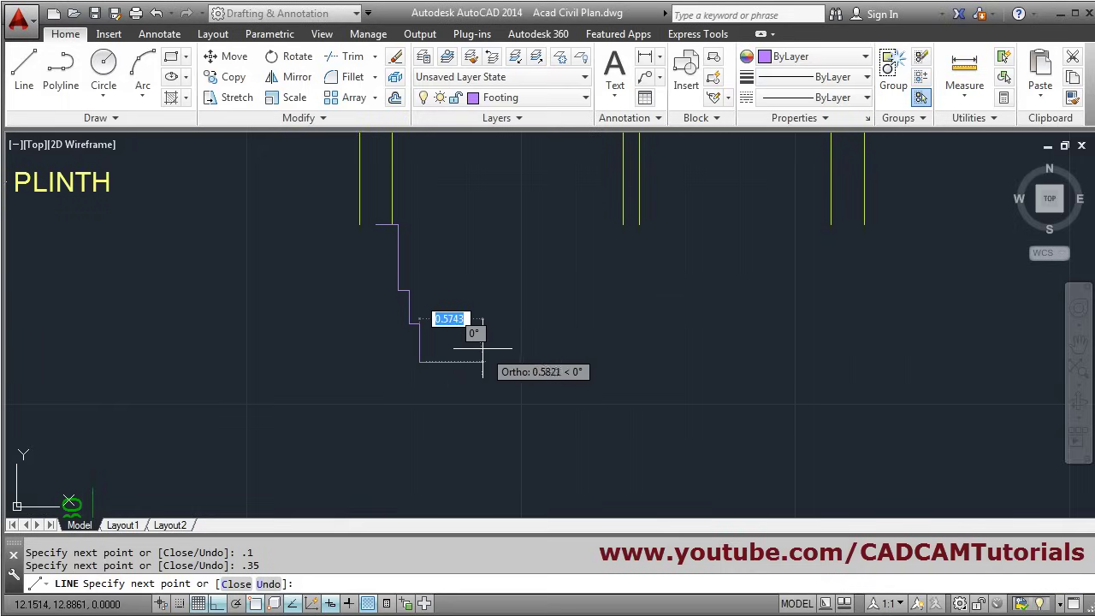
type(".2")
key("Return")
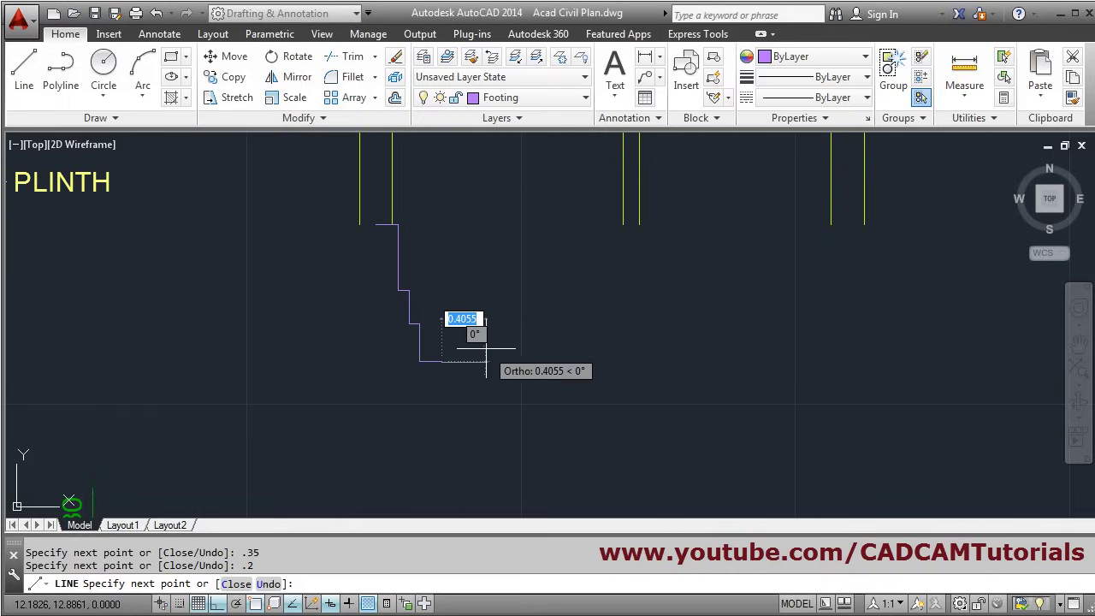
Draw the P.C.C. base edge 0.2 downward and its underside back to below the profile's starting point
type(".")
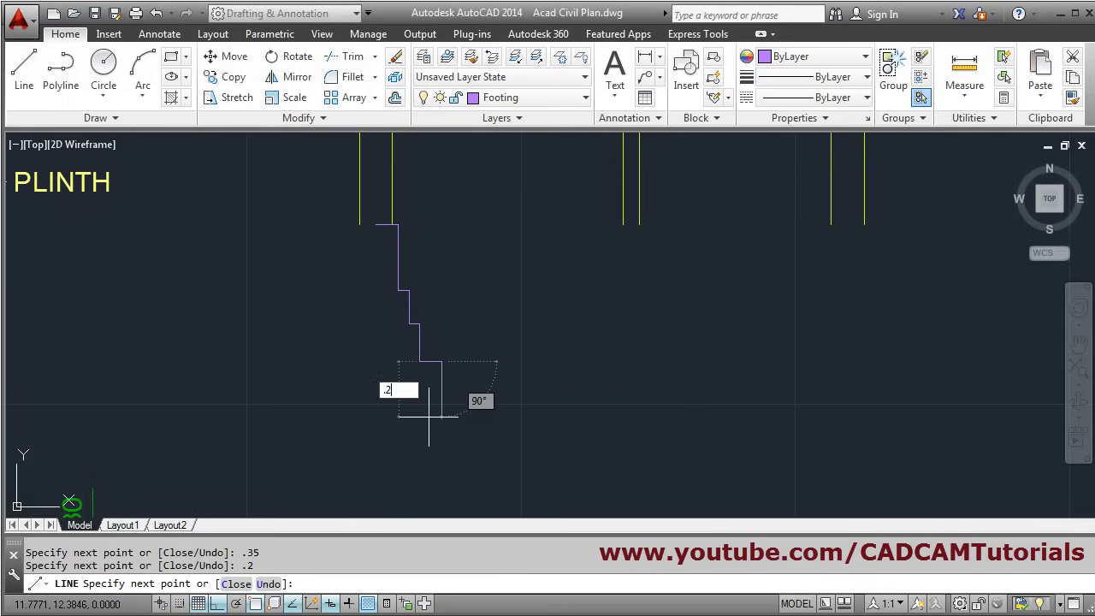
type("2")
key("Return")
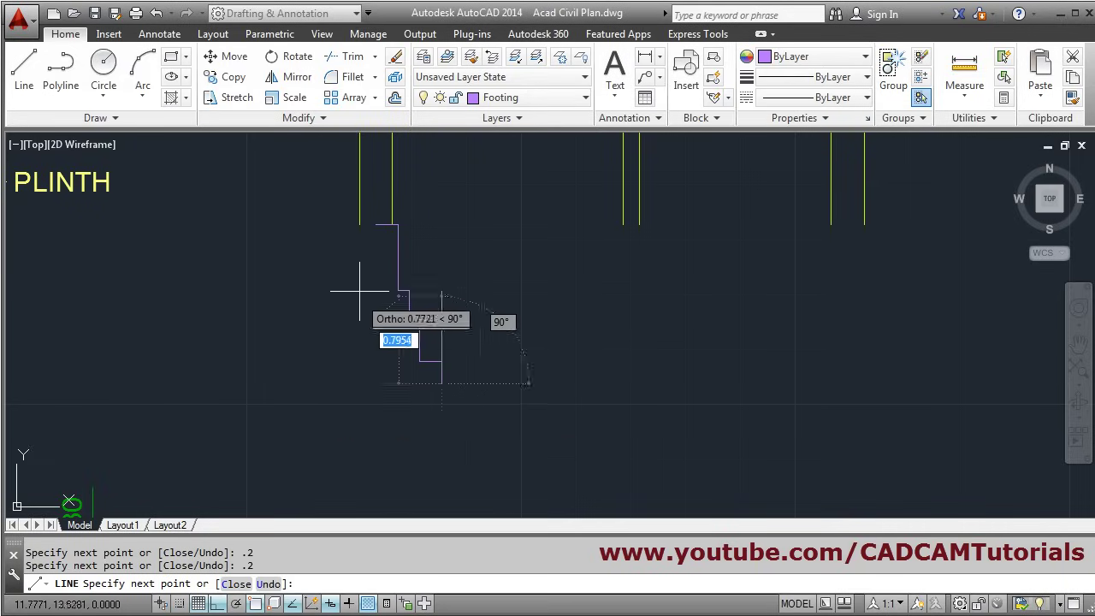
left_click(374, 382)
key("Escape")
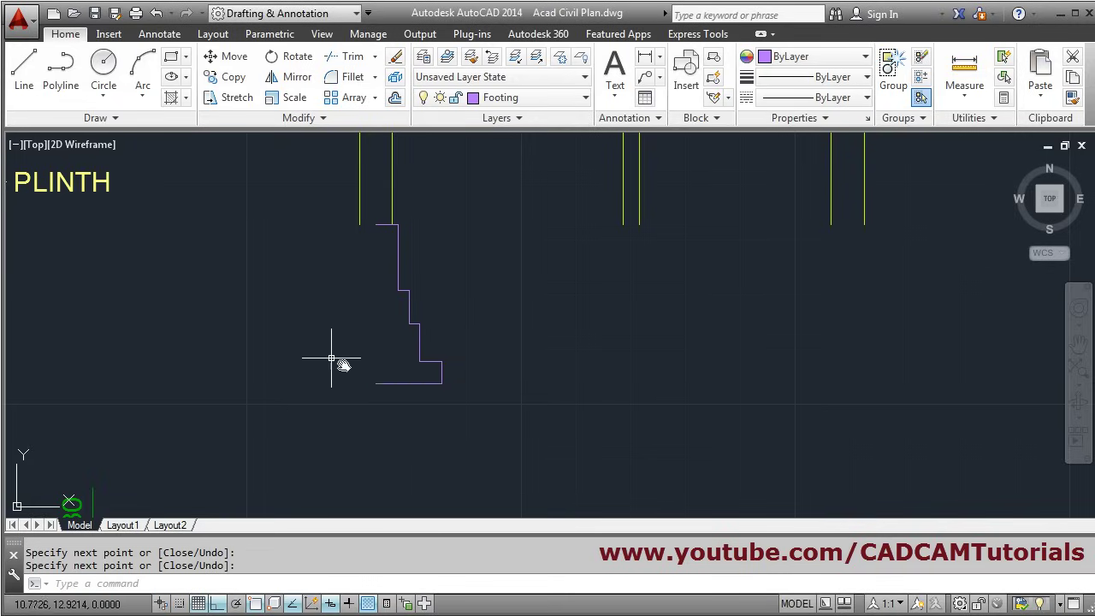
Mirror the half footing profile about the vertical line through its top starting point, keeping the source lines
middle_click_drag(335, 362, 416, 422)
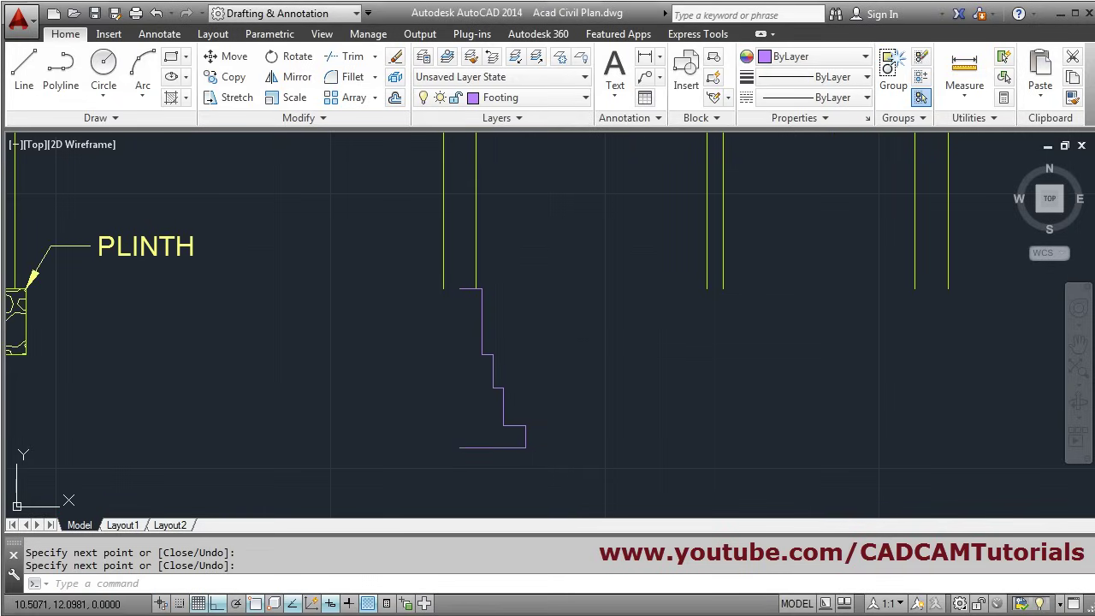
key("alt+Tab")
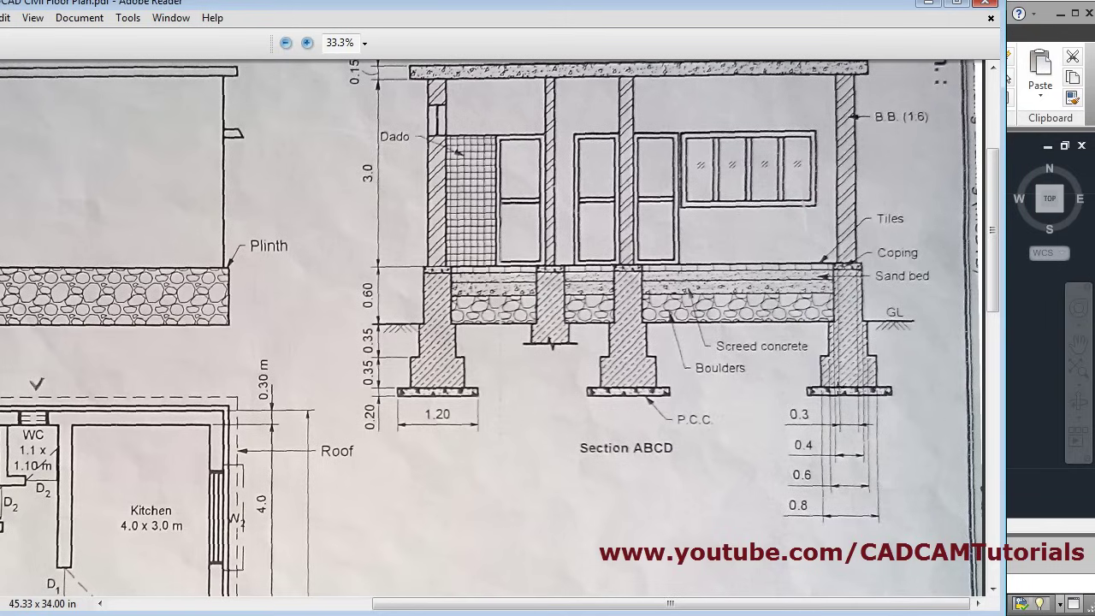
left_click(929, 6)
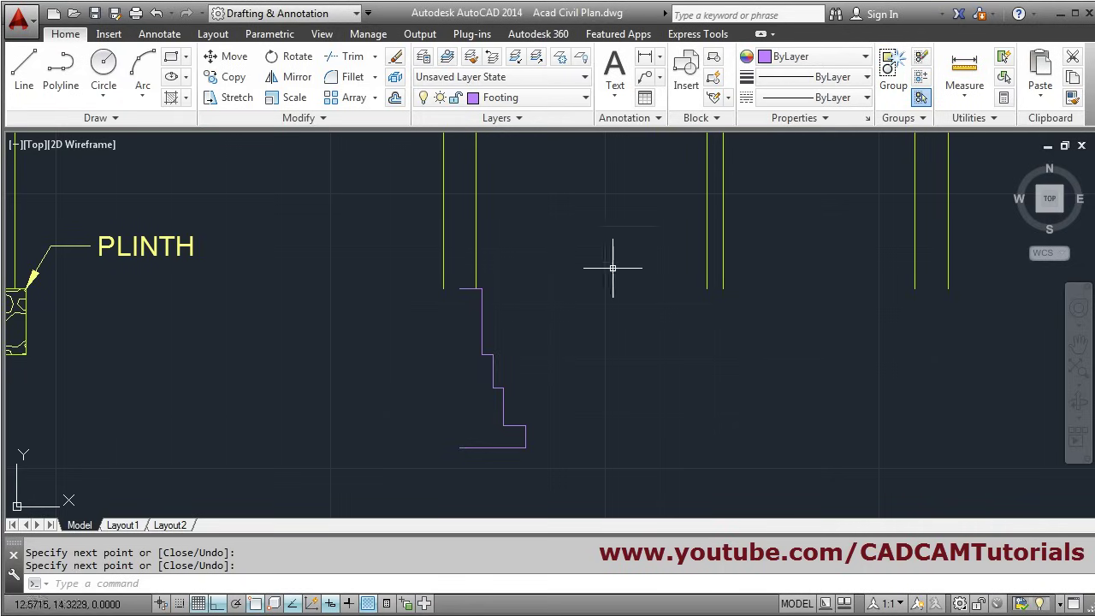
left_click(293, 76)
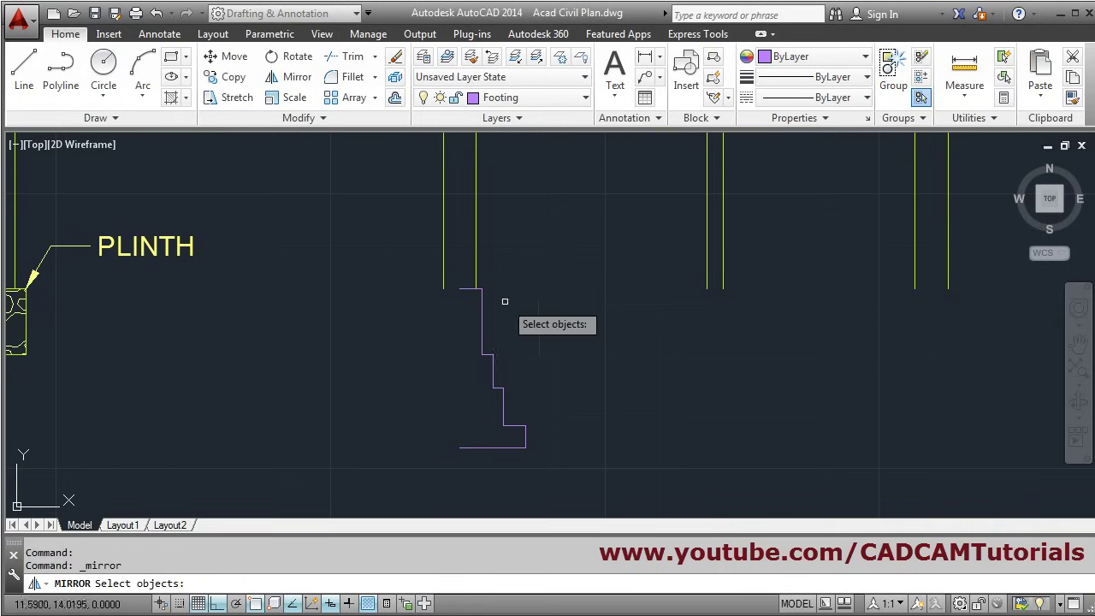
left_click(452, 278)
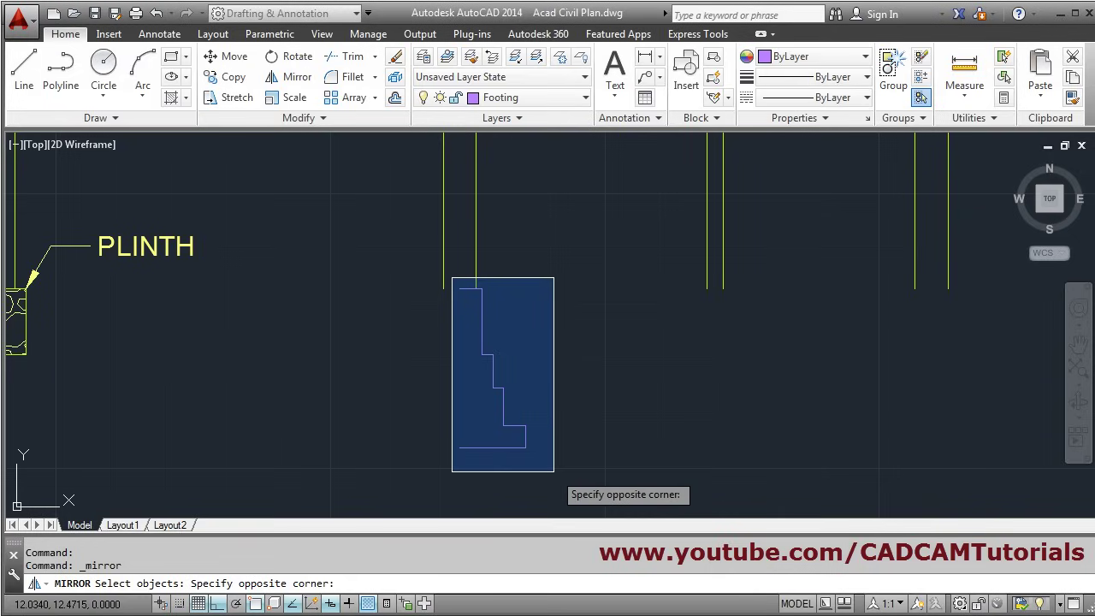
left_click(551, 464)
key("Return")
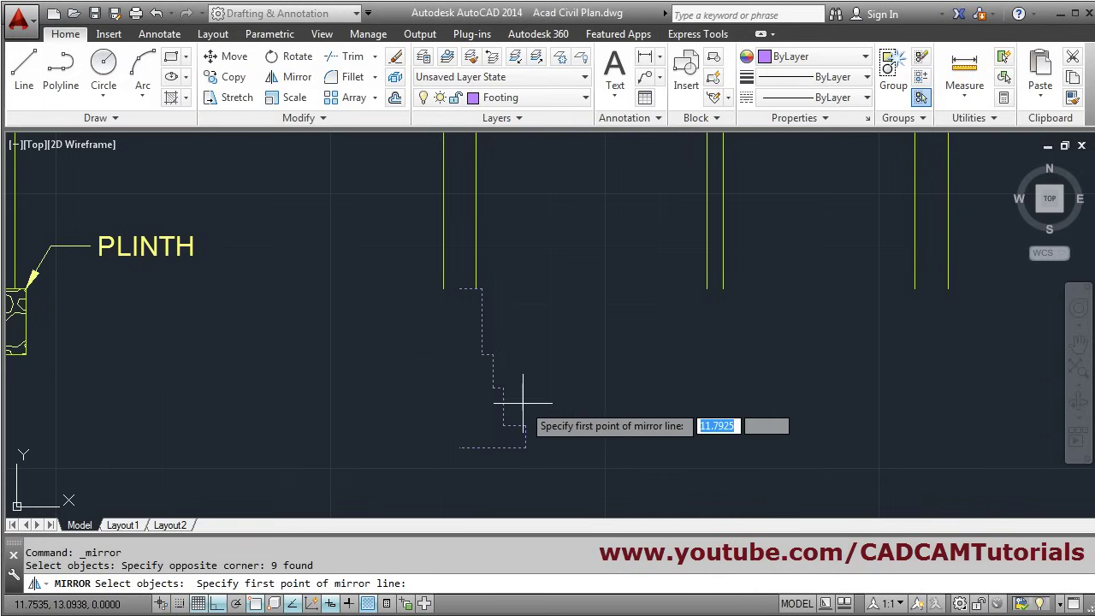
left_click(460, 290)
left_click(460, 404)
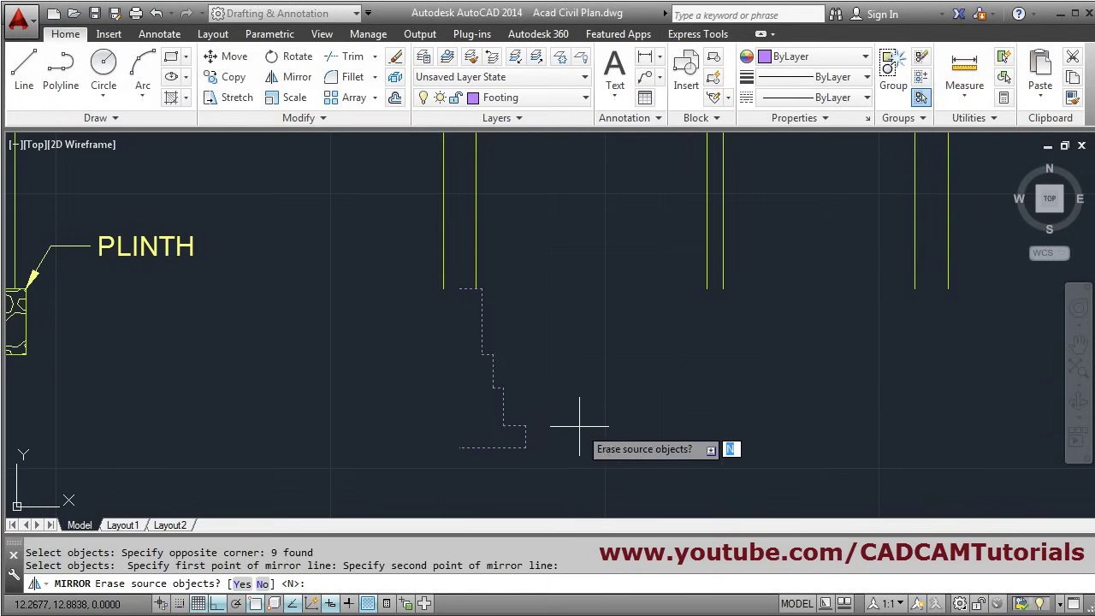
key("Return")
scroll(495, 474, "up", 2)
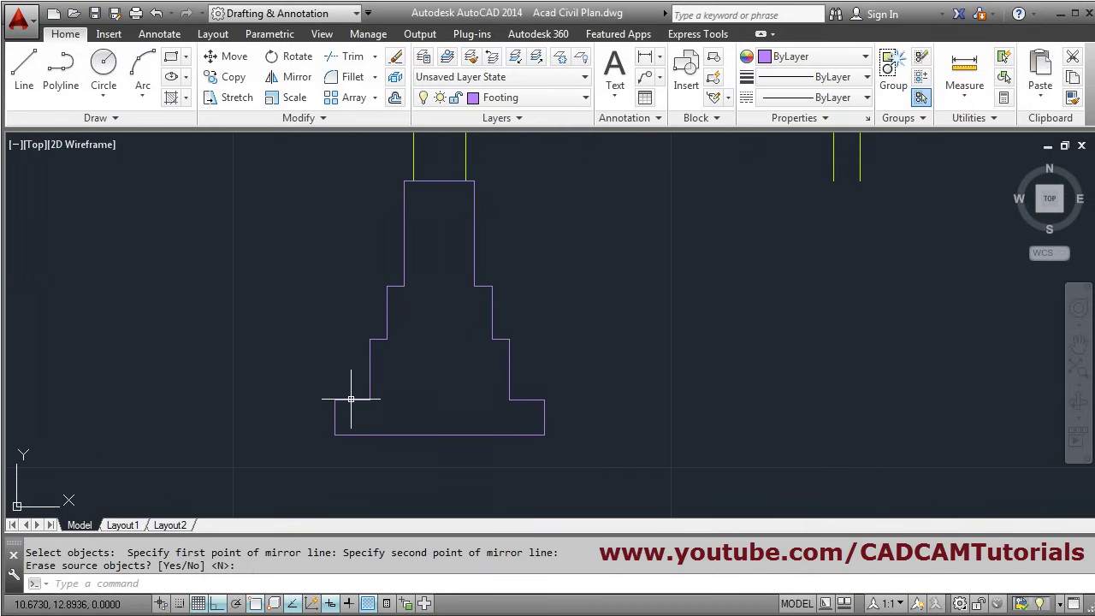
Join the two upper edge lines of the footing's P.C.C. base into one continuous line
left_click(330, 119)
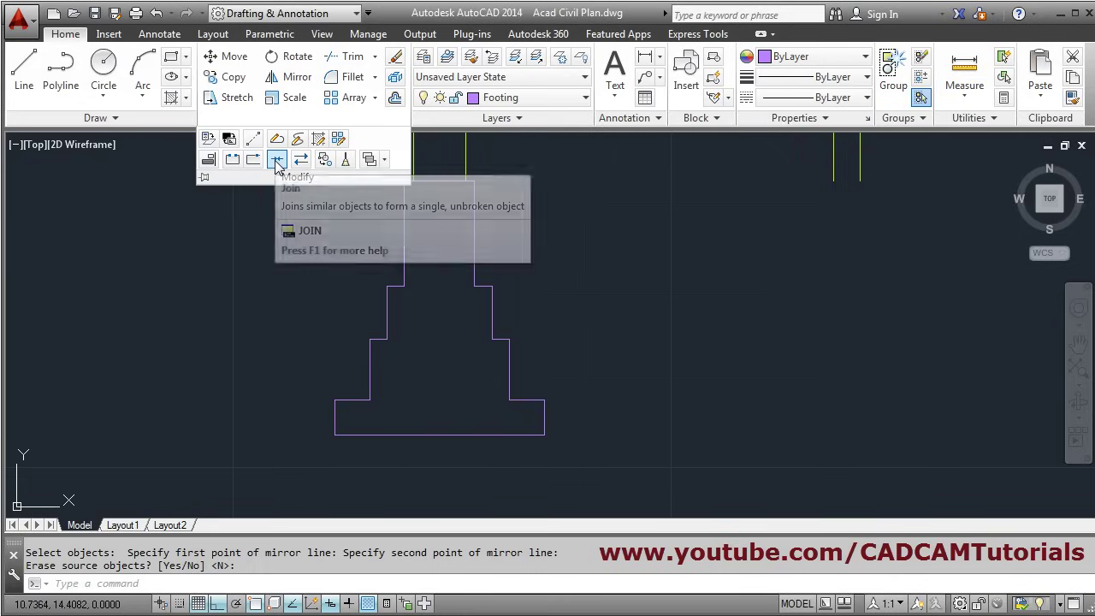
left_click(276, 161)
left_click(354, 398)
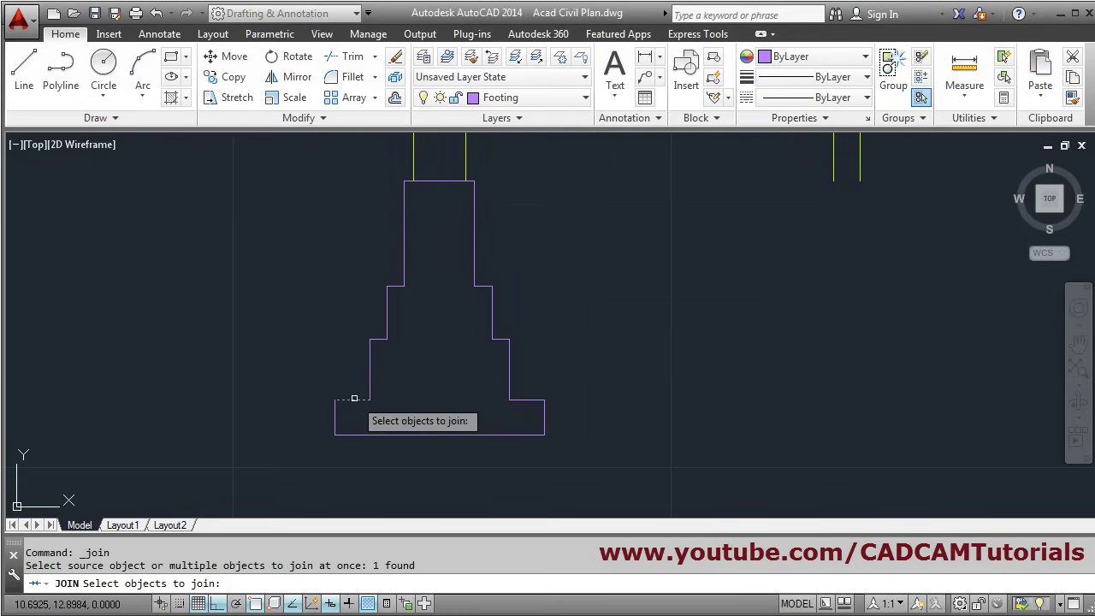
left_click(521, 399)
key("Return")
scroll(590, 356, "down", 2)
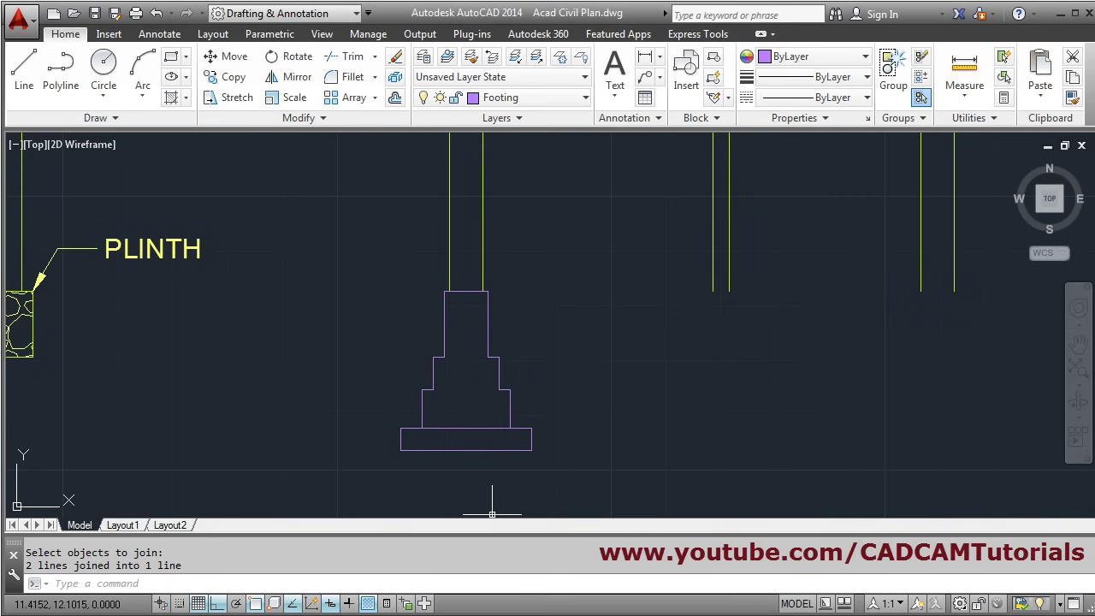
Check the section in the reference PDF, then copy the complete footing by its top-edge midpoint to midway between the second wall's lower ends
key("alt+Tab")
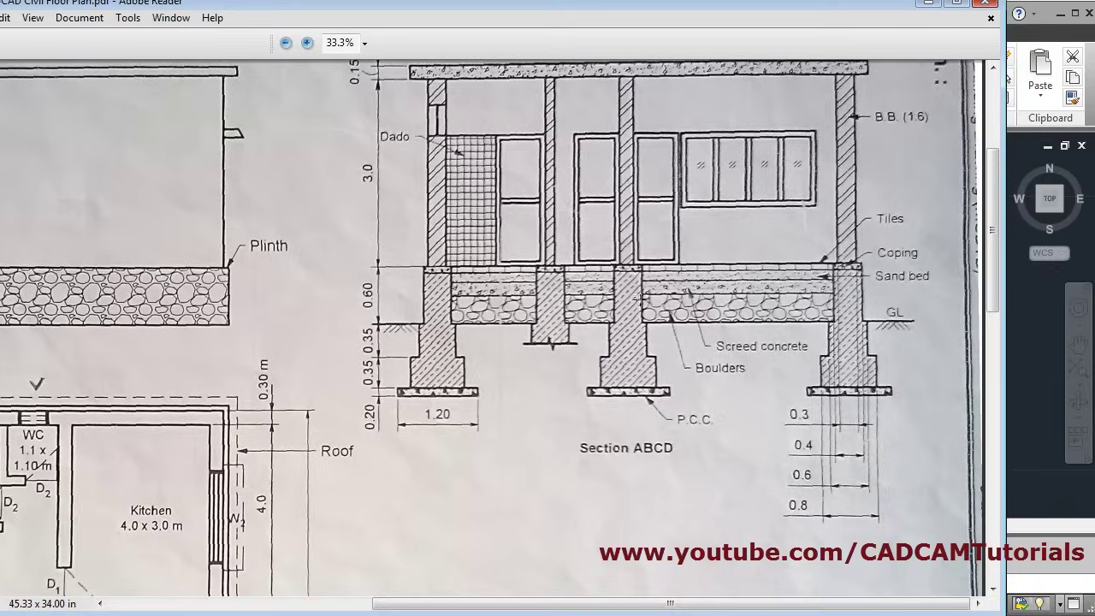
left_click(930, 6)
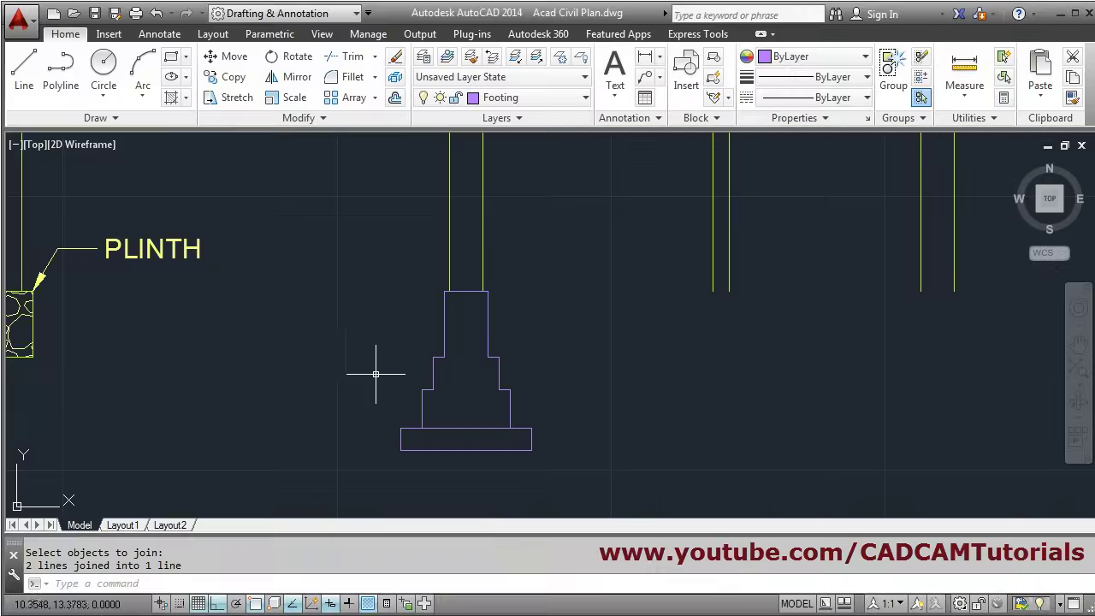
left_click(229, 78)
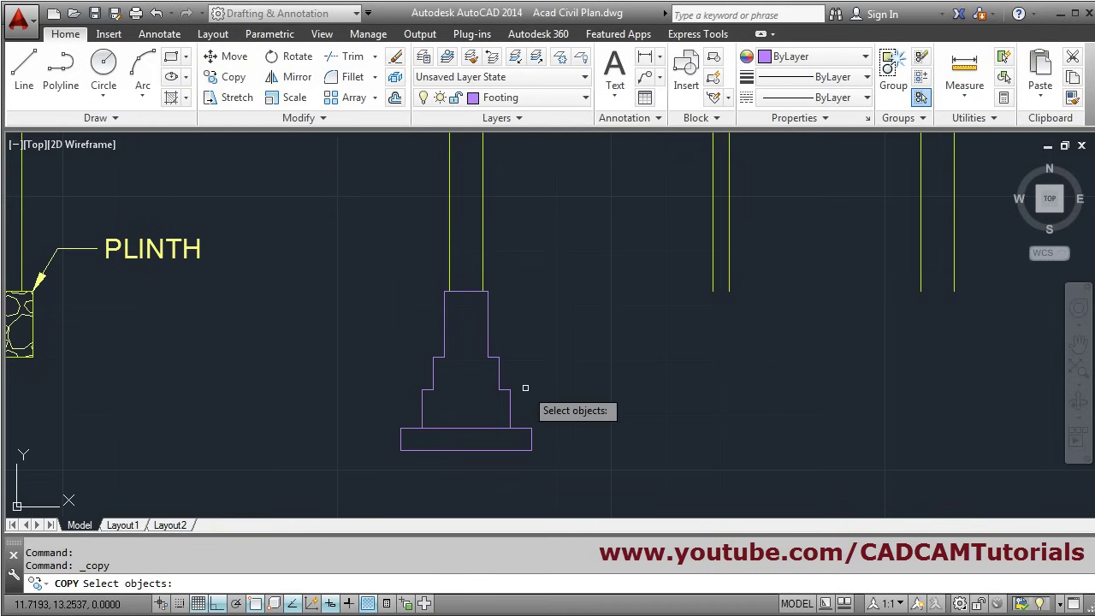
left_click(357, 281)
left_click(585, 479)
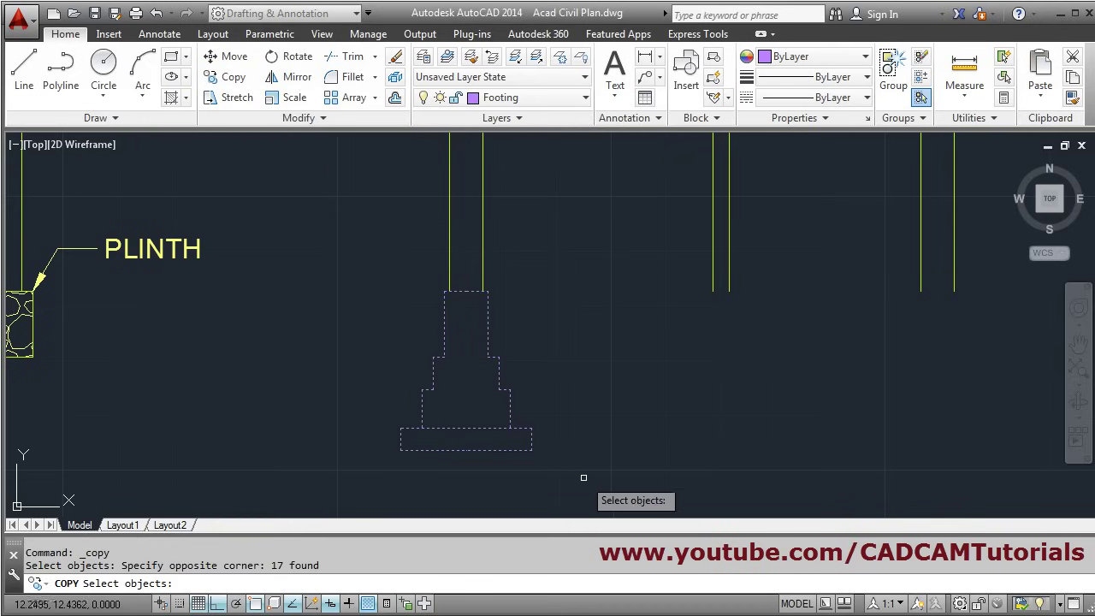
key("Return")
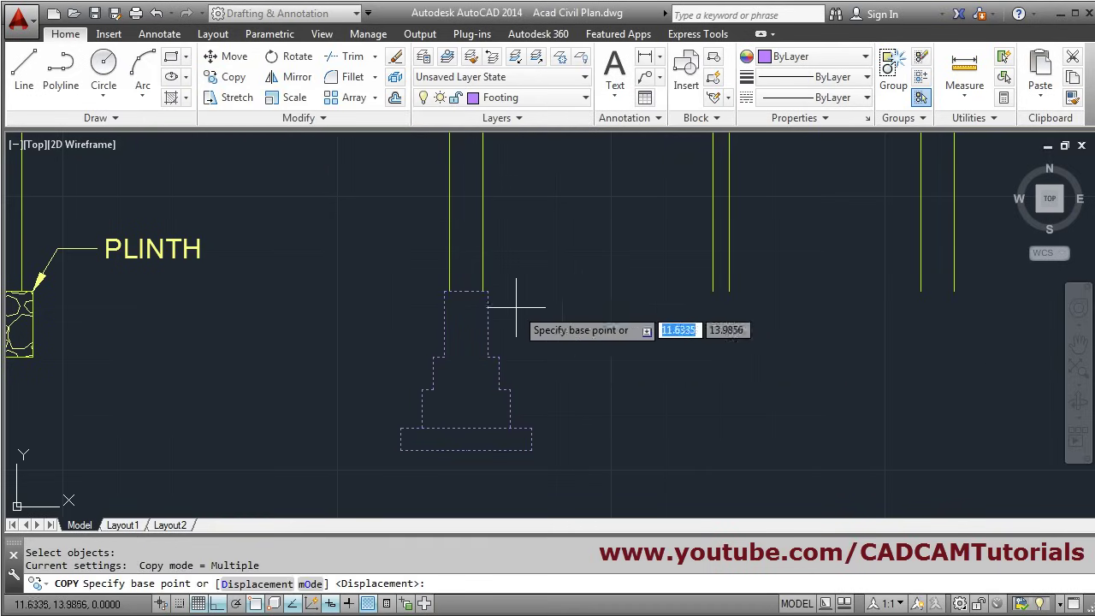
left_click(466, 292)
middle_click_drag(774, 300, 439, 315)
scroll(368, 309, "up", 4)
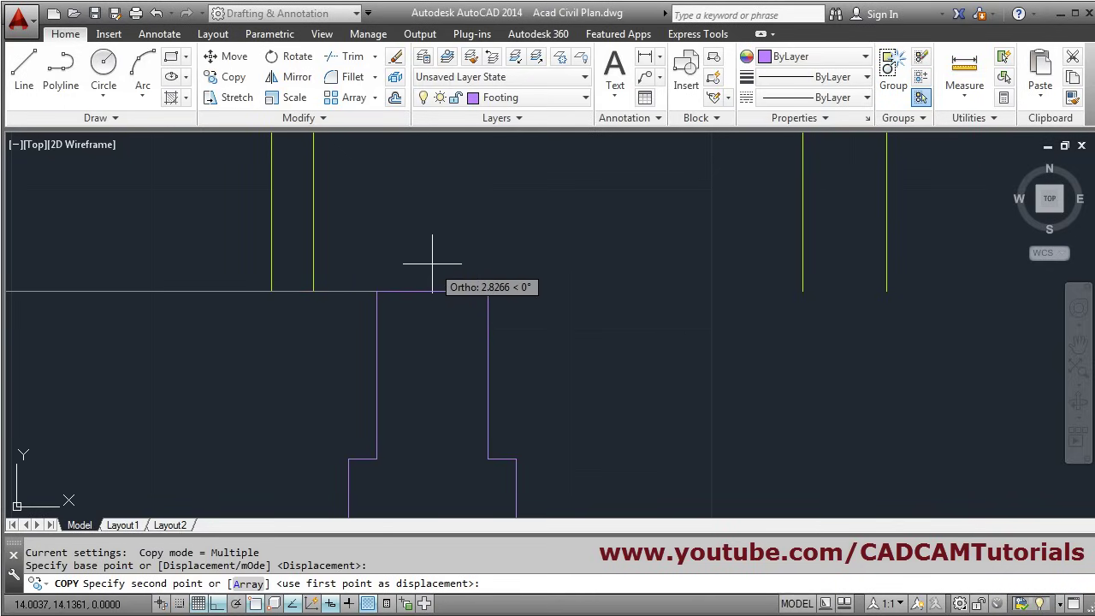
key("F8")
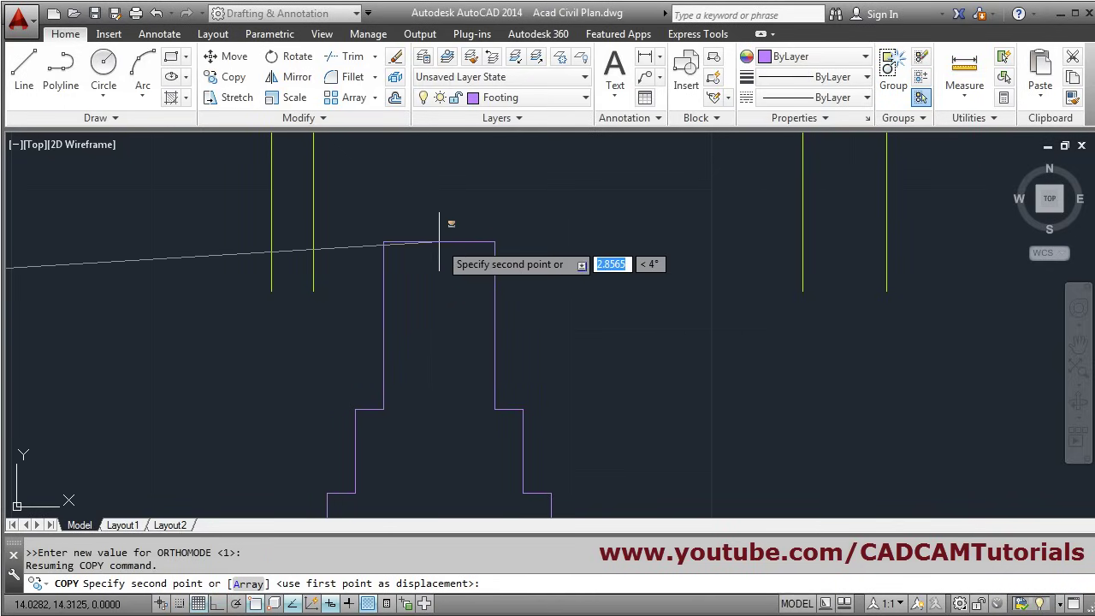
right_click(438, 243, "shift")
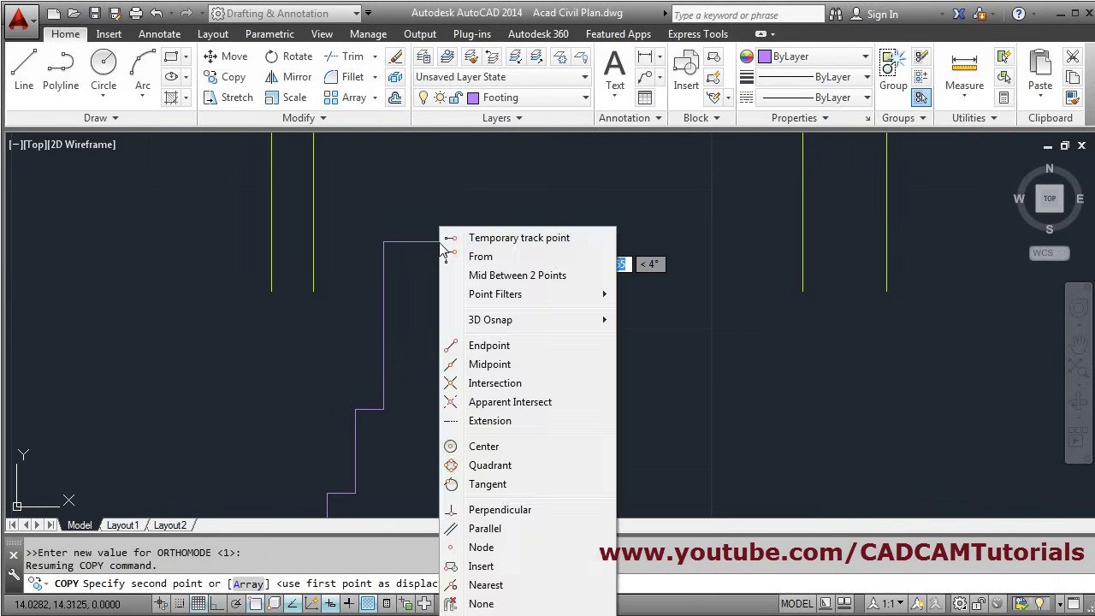
left_click(495, 278)
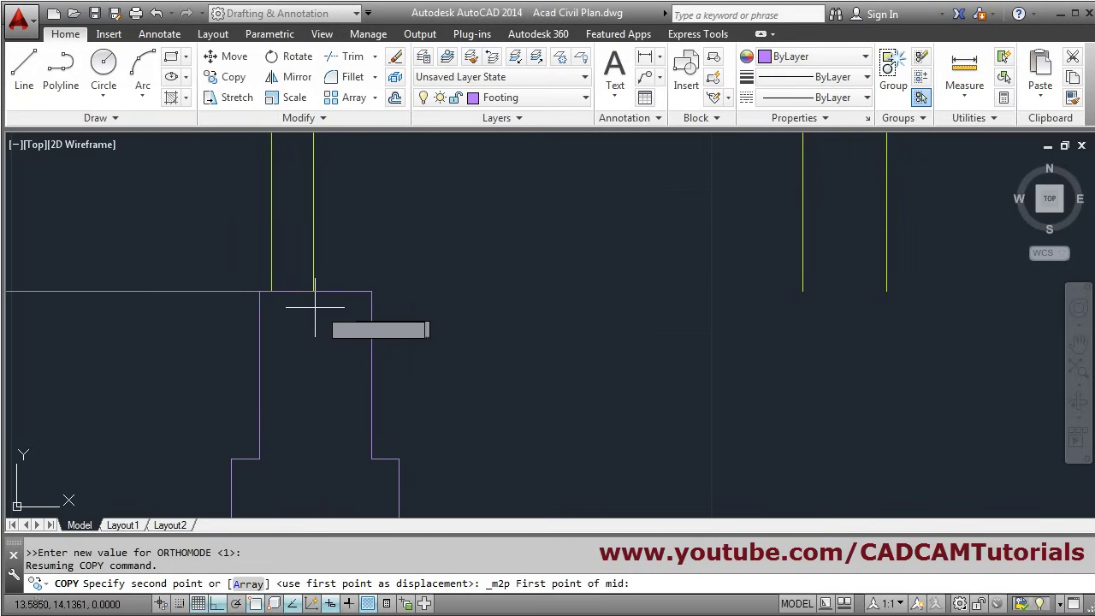
left_click(270, 291)
left_click(313, 291)
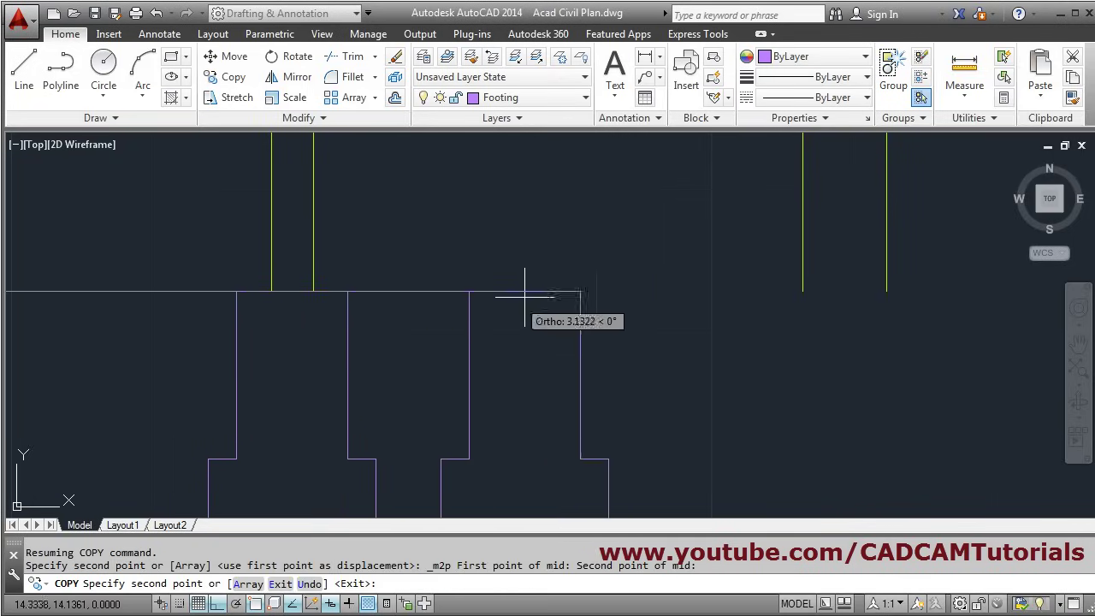
Place another footing copy midway between the lower ends of the third wall
right_click(639, 246, "shift")
left_click(710, 276)
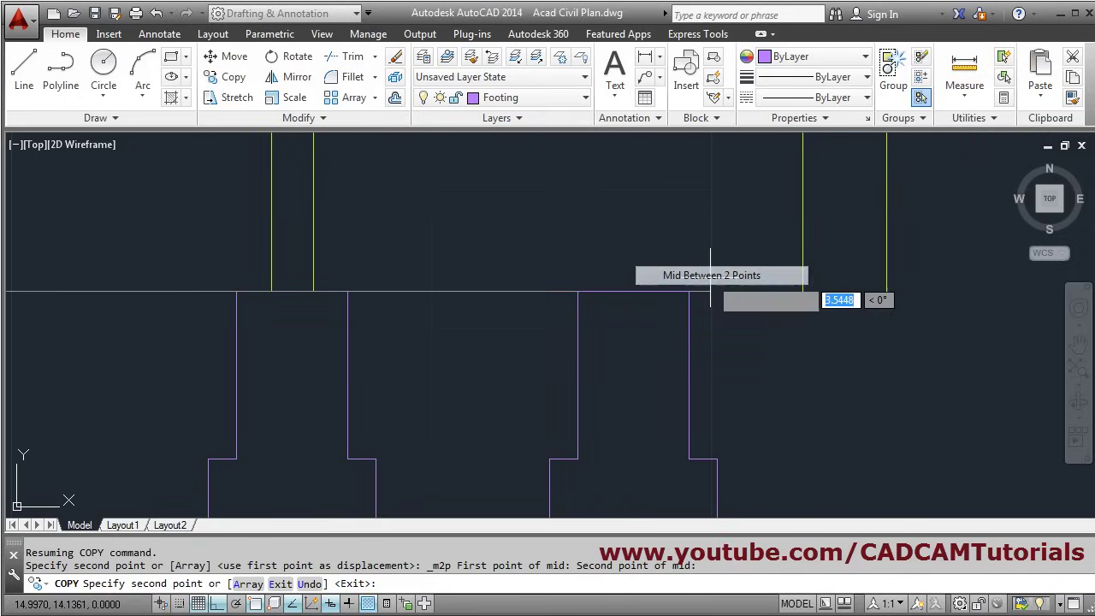
left_click(803, 291)
left_click(887, 291)
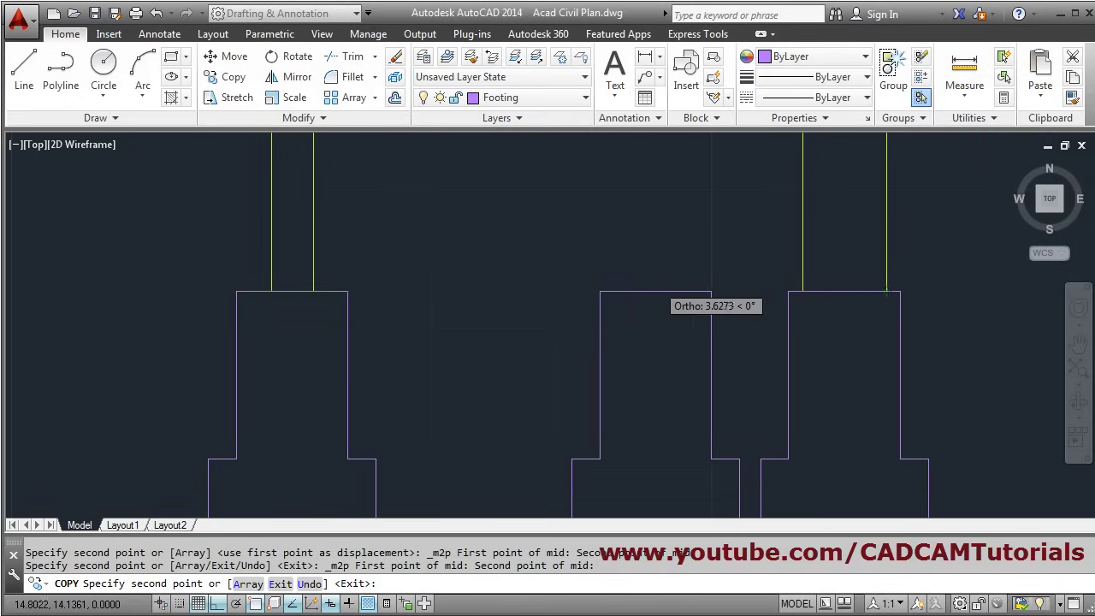
Place the last footing copy midway between the lower ends of the fourth wall and finish copying
scroll(793, 308, "down", 3)
scroll(171, 359, "up", 3)
right_click(560, 300, "shift")
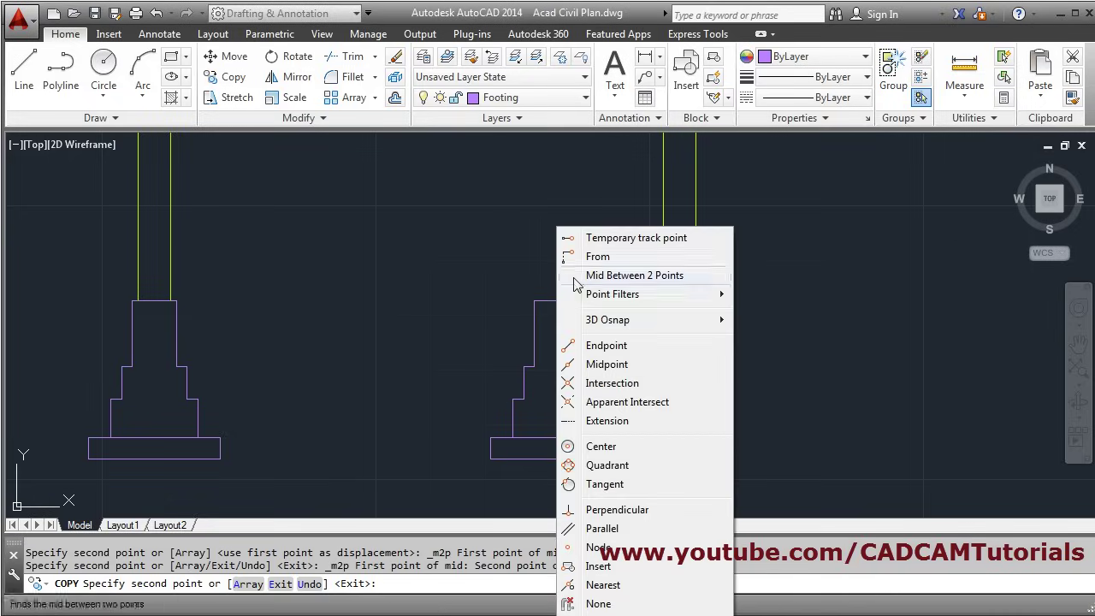
left_click(603, 279)
left_click(657, 302)
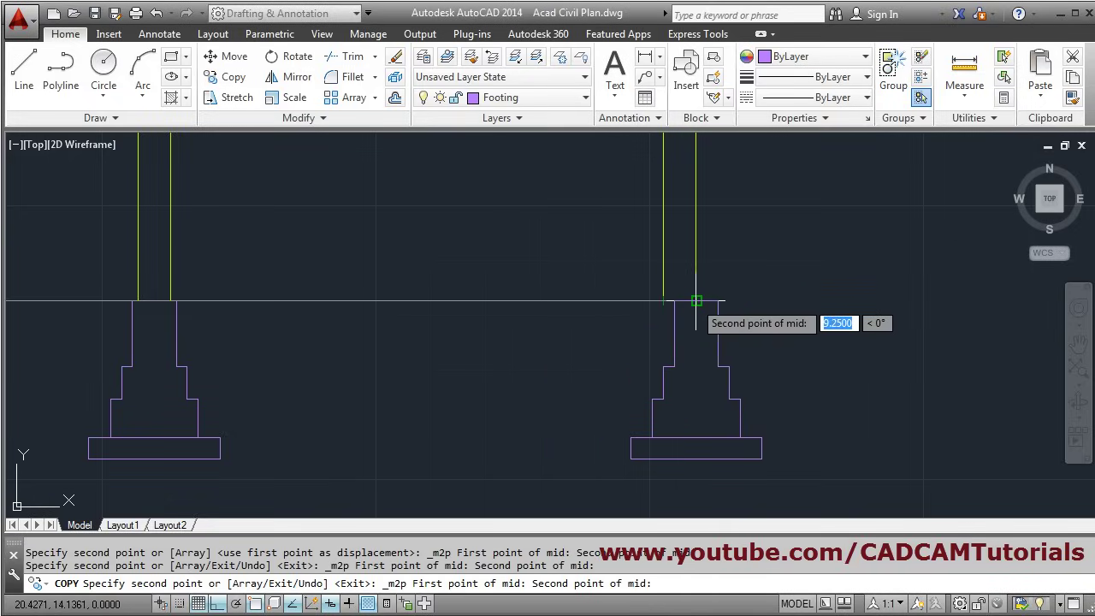
left_click(696, 301)
key("Return")
scroll(832, 291, "down", 3)
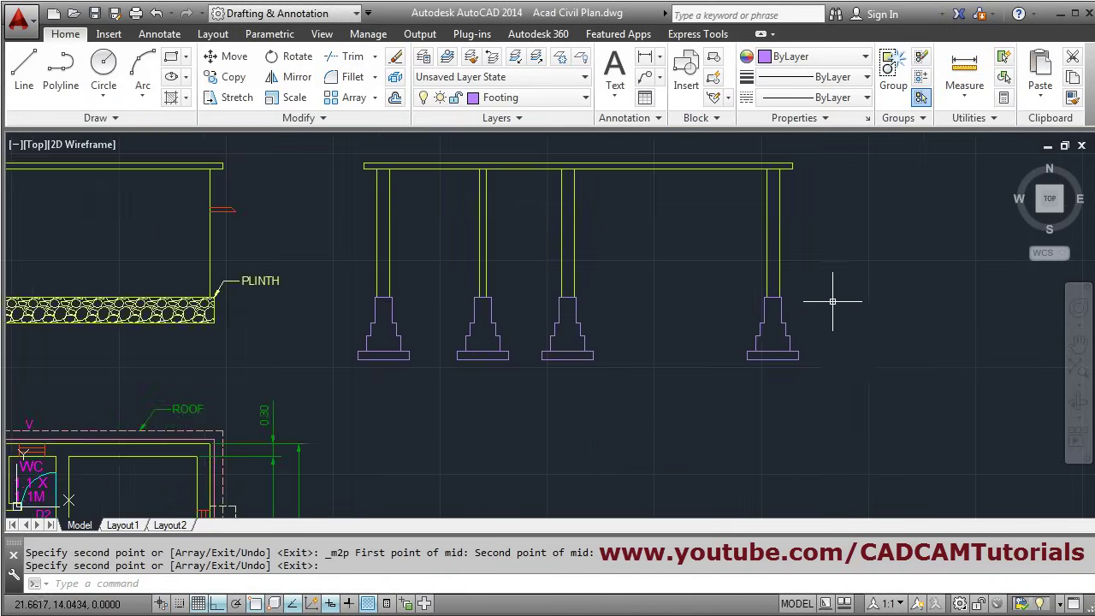
Check the second footing in the reference PDF and draw a horizontal break-line across its middle step, with the symbol near the footing's centre
scroll(777, 386, "up", 4)
mouse_move(612, 417)
middle_mouse_down()
mouse_move(628, 411)
mouse_move(628, 420)
middle_mouse_up()
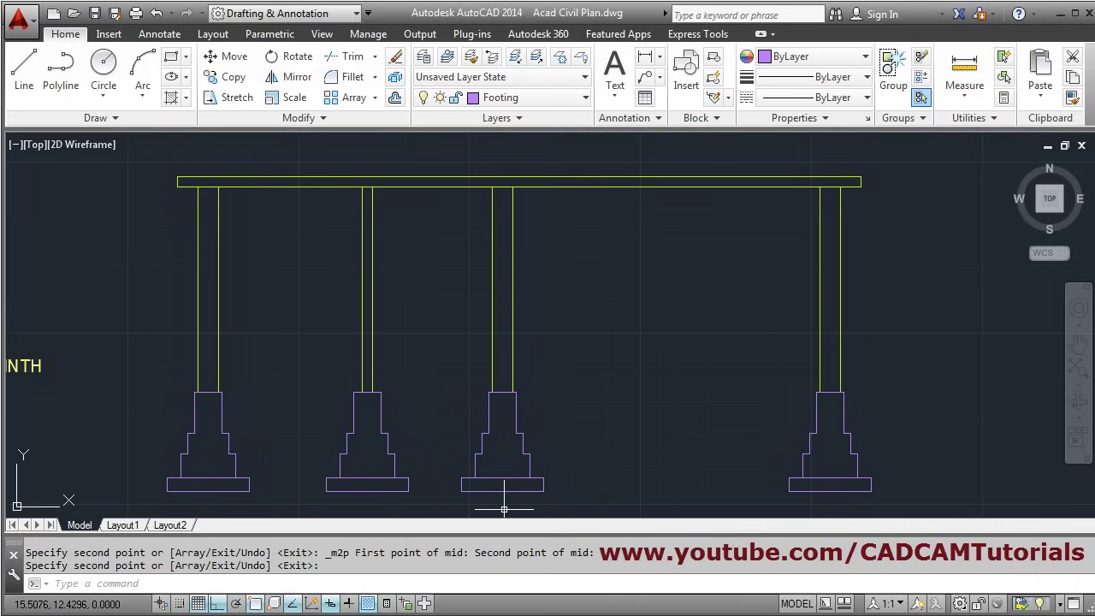
key("alt+Tab")
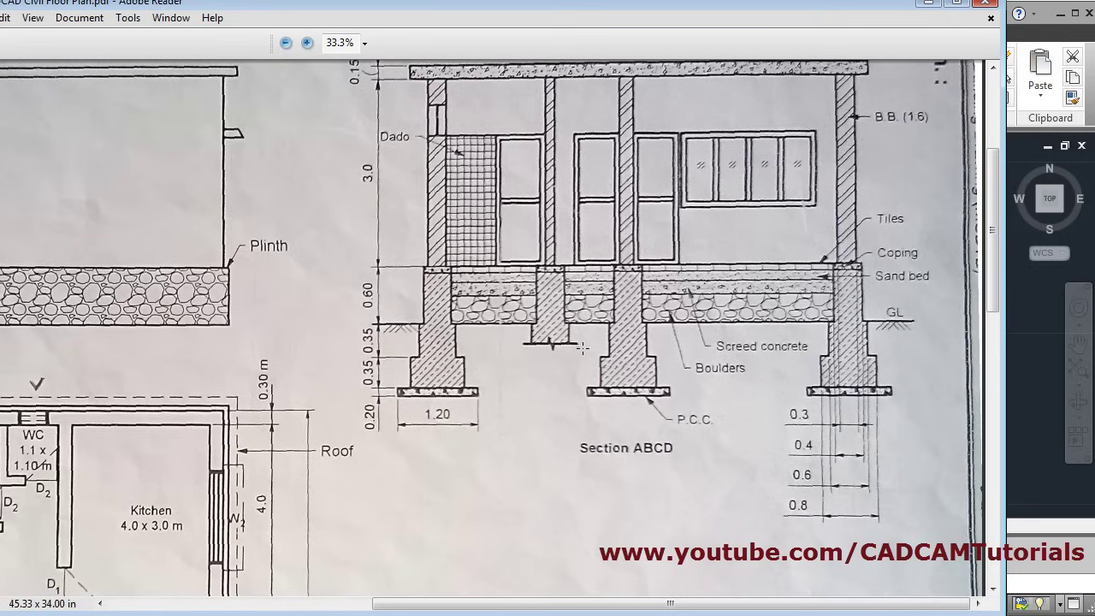
left_click(930, 3)
scroll(313, 430, "up", 2)
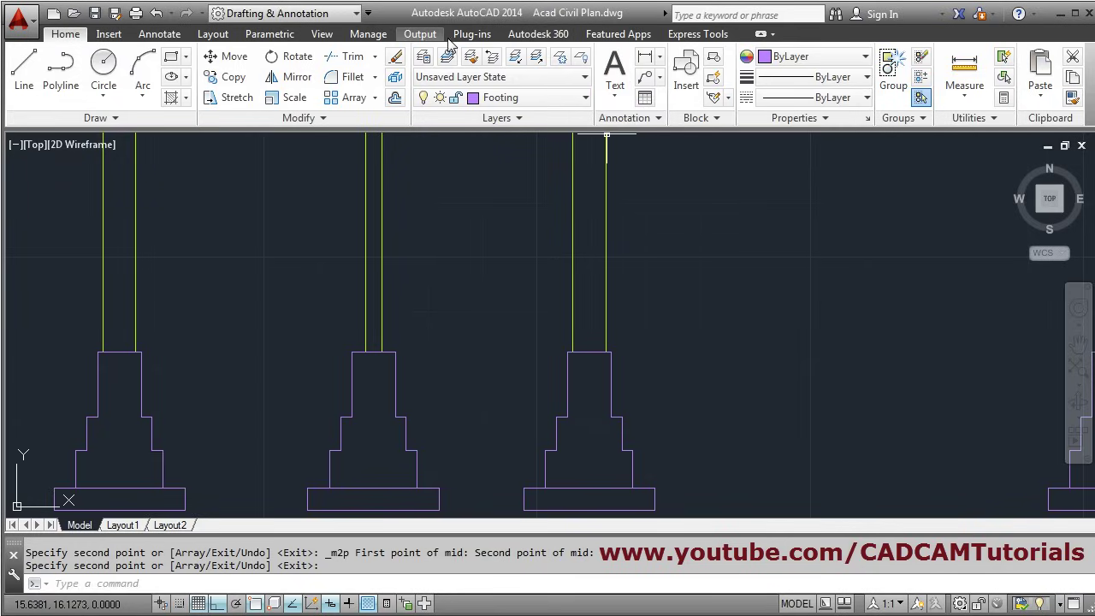
left_click(695, 34)
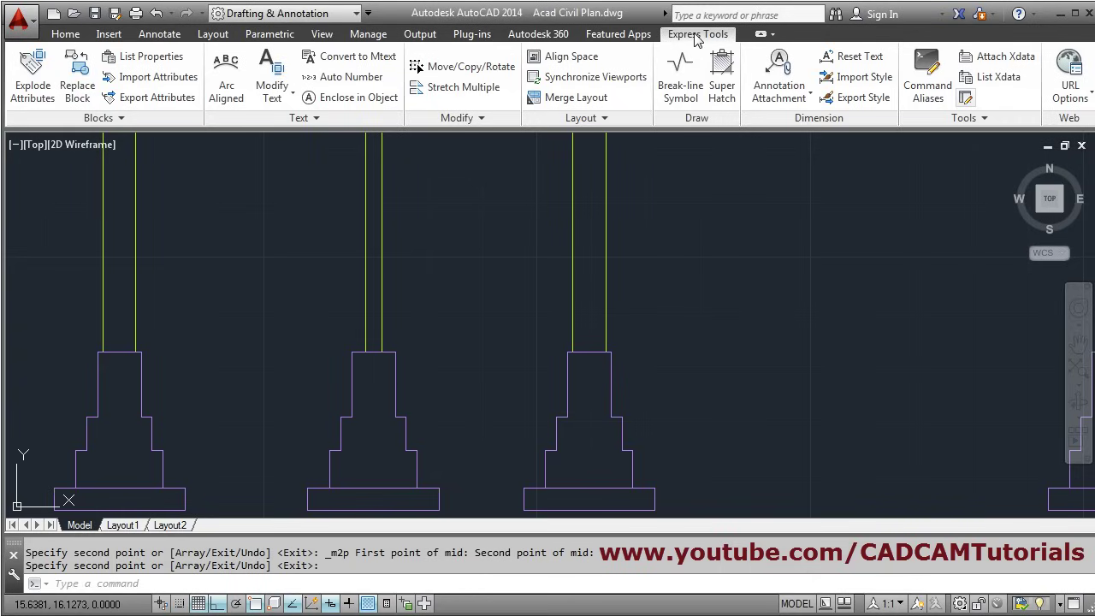
left_click(681, 83)
scroll(308, 471, "up", 4)
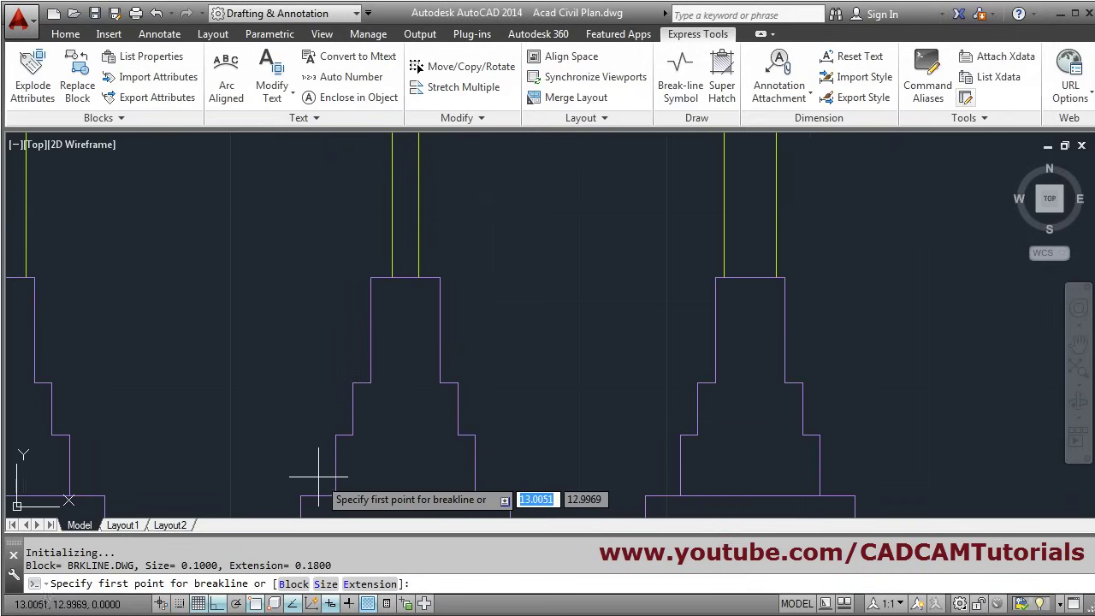
left_click(331, 370)
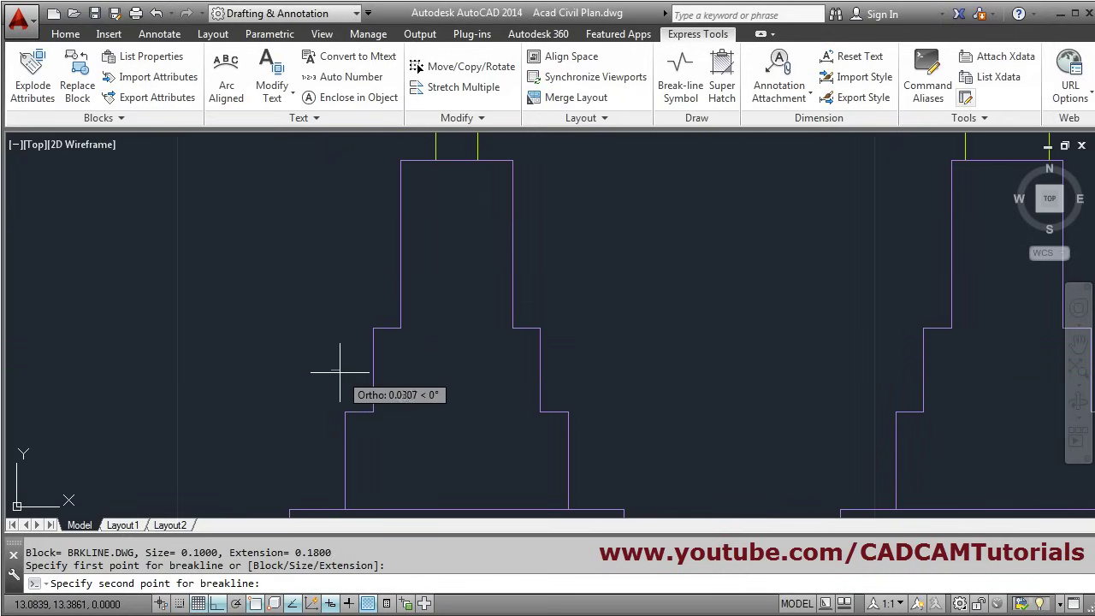
left_click(575, 371)
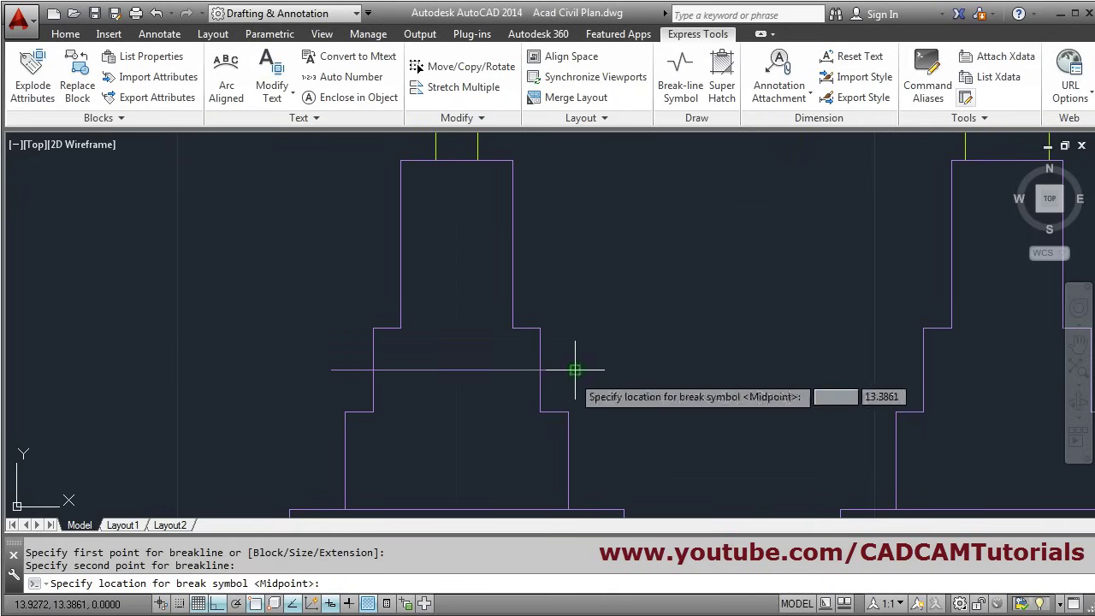
left_click(453, 370)
scroll(496, 438, "down", 4)
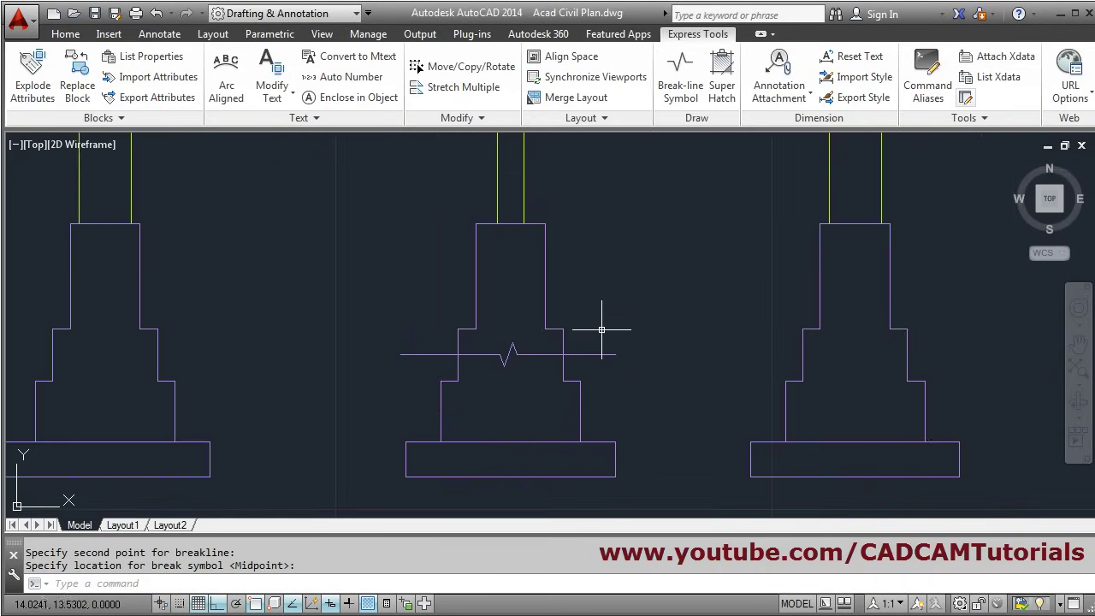
Trim both vertical sides of the second footing's middle step below the break-line
scroll(538, 388, "up", 2)
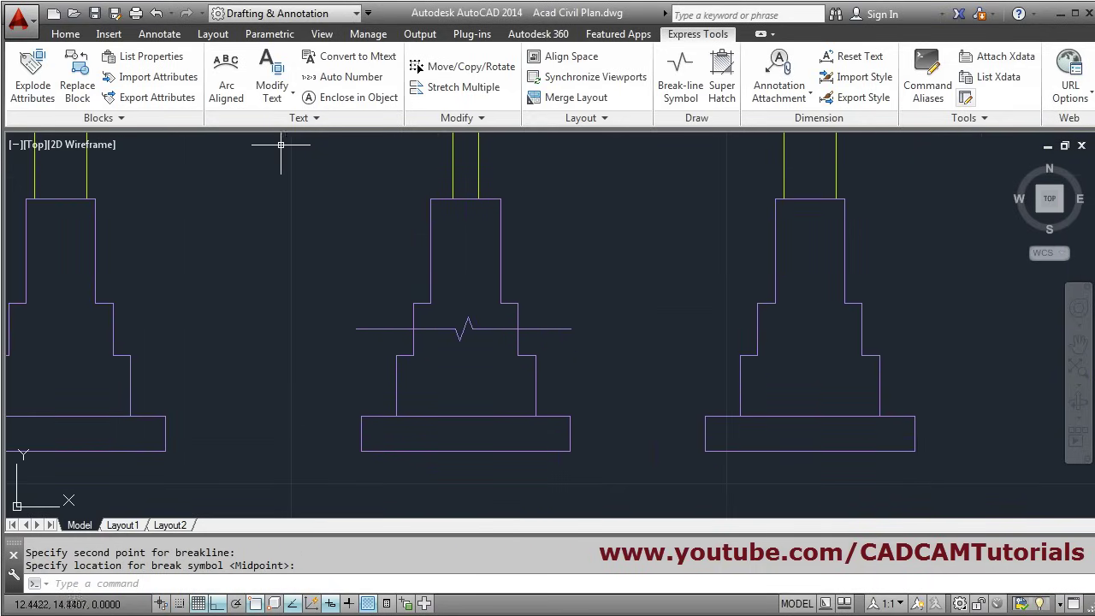
left_click(65, 34)
left_click(351, 56)
key("Return")
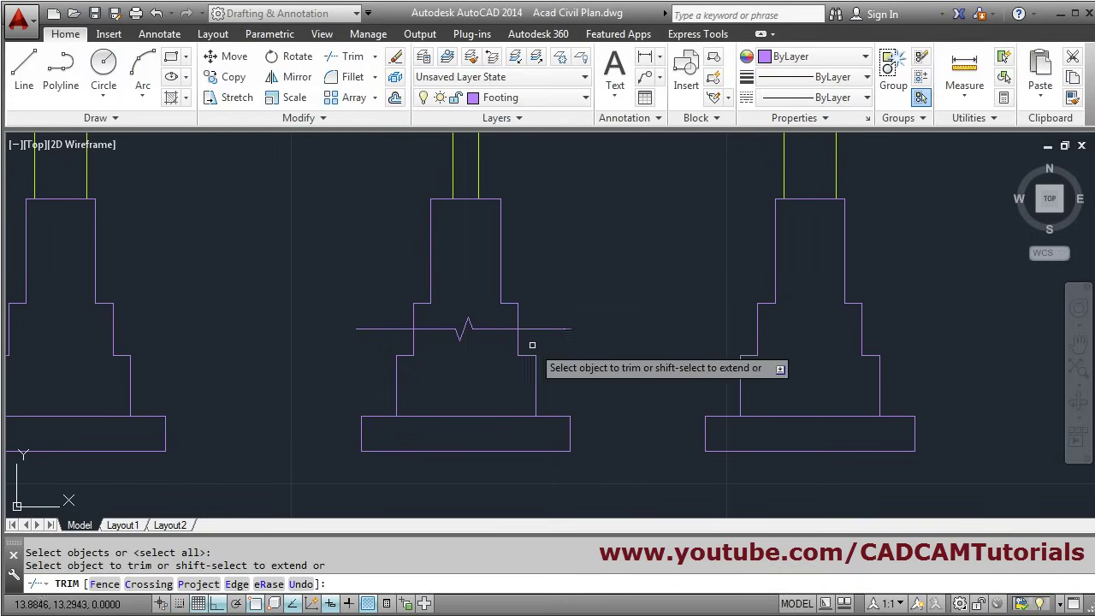
left_click(518, 341)
left_click(414, 344)
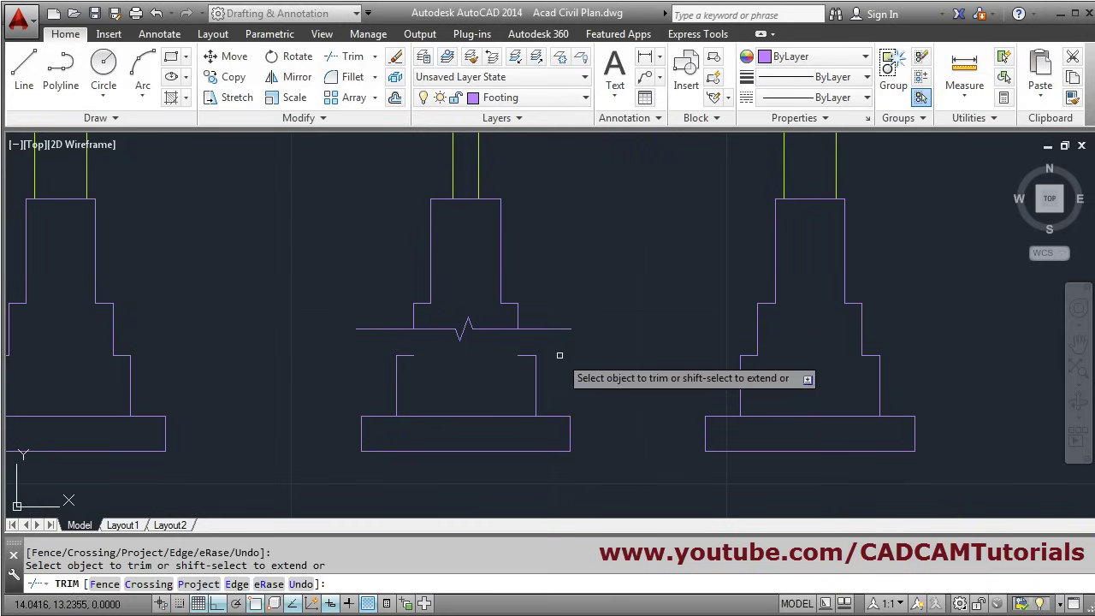
key("Return")
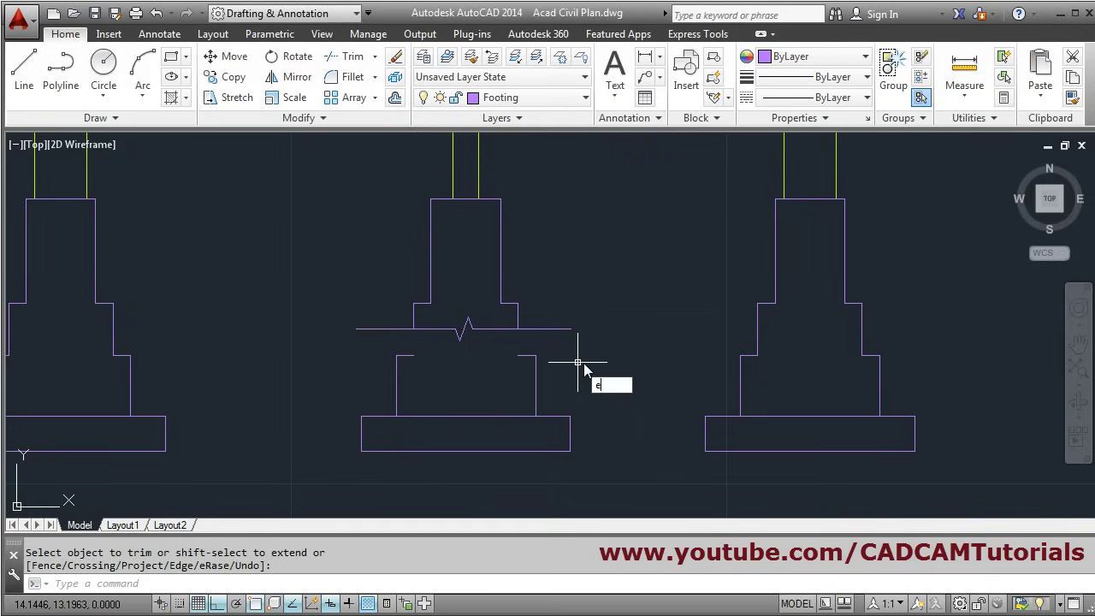
Erase the leftover lower step and P.C.C. base beneath the second footing's break-line
type("e")
key("Return")
left_click(583, 344)
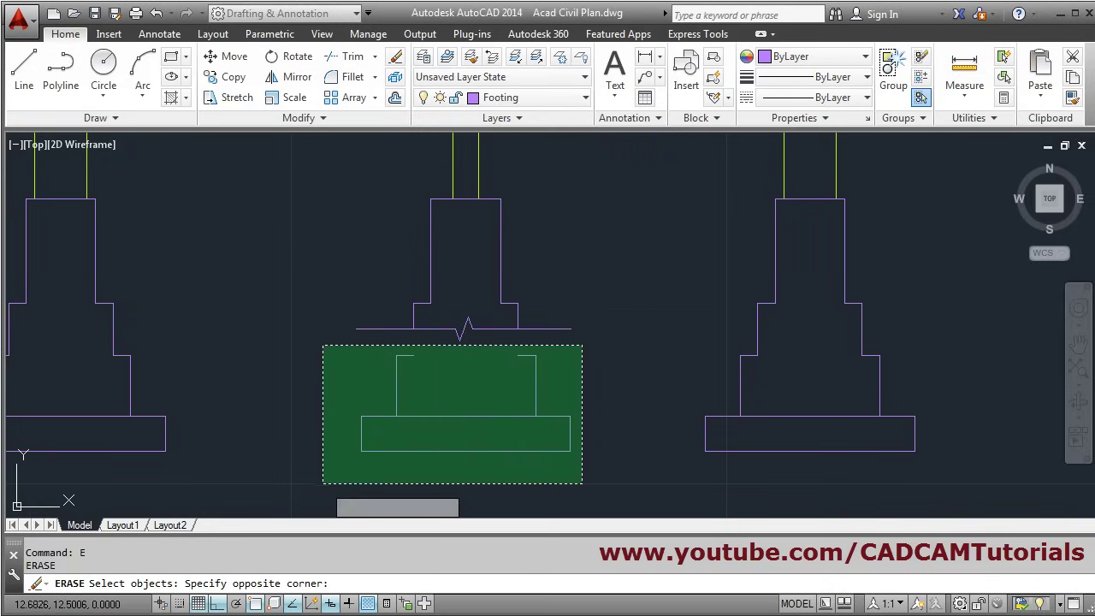
left_click(323, 484)
key("Return")
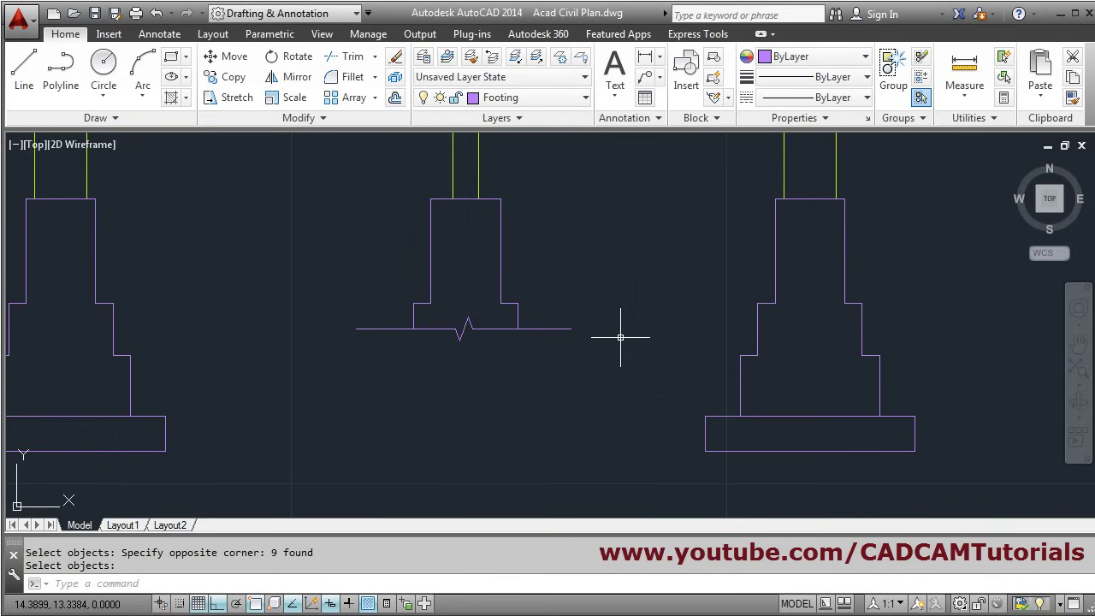
scroll(620, 337, "down", 5)
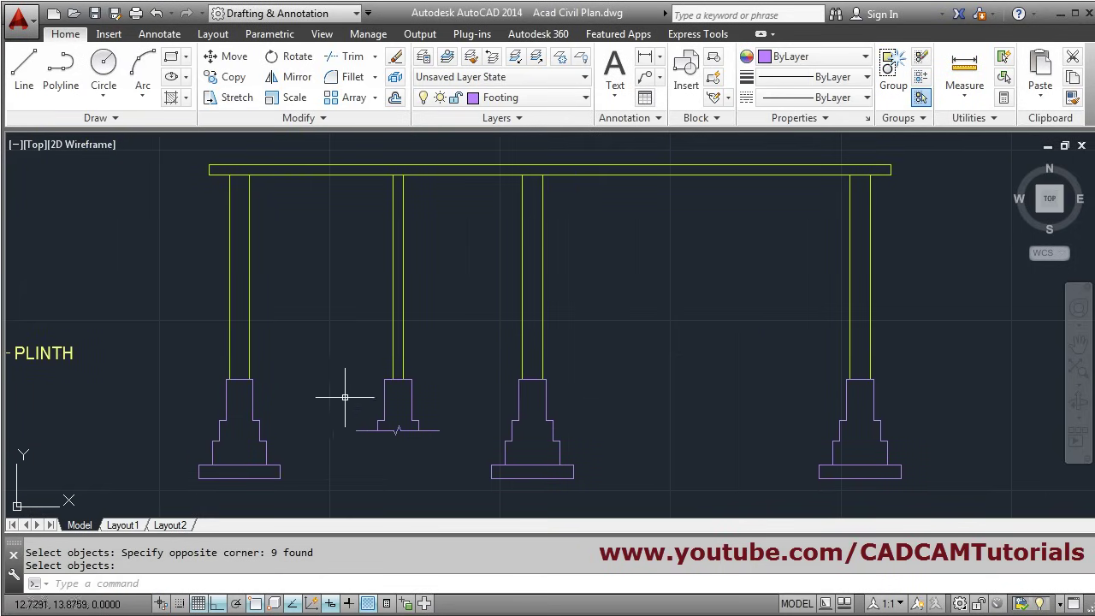
Examine Section ABCD in the reference PDF for the remaining details to draw
key("alt+Tab")
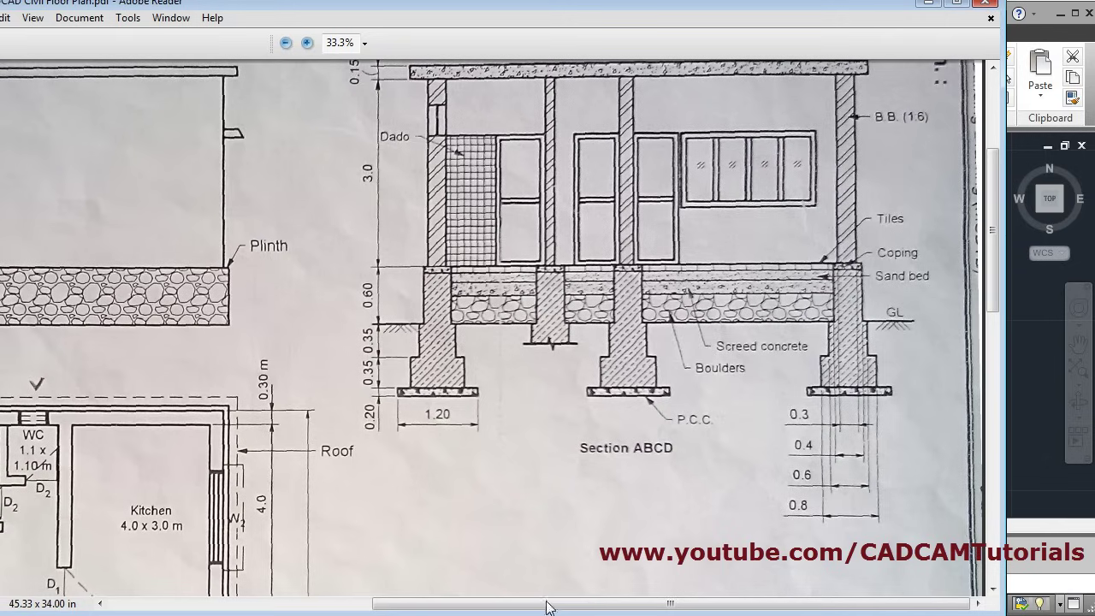
left_click_drag(548, 608, 479, 605)
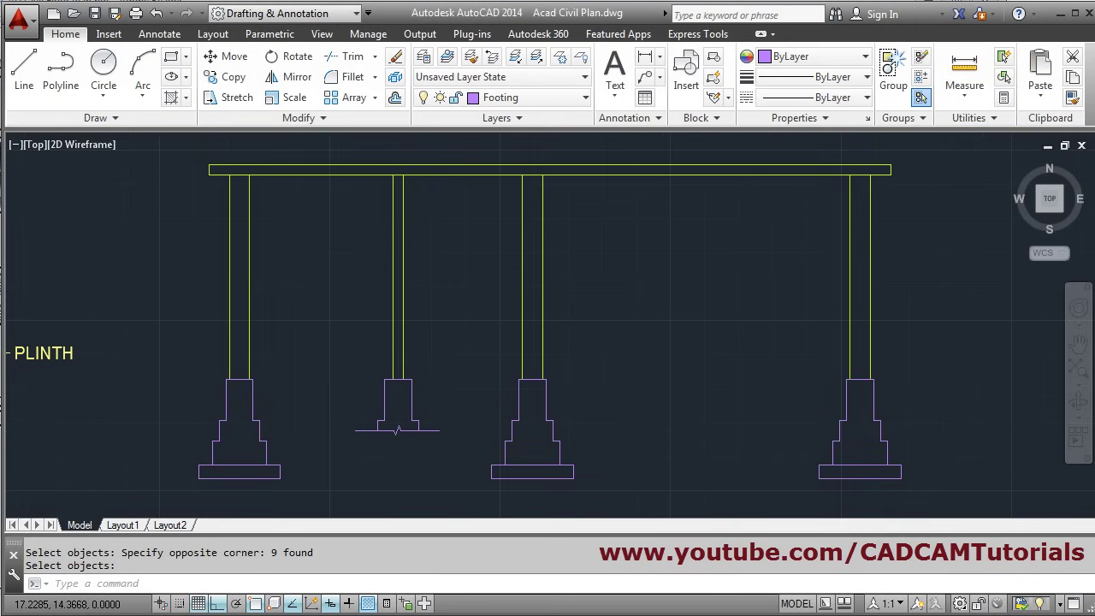
Copy the elevation's door by its upper-right corner to the same level in the section, against the left face of the second wall
scroll(533, 372, "down", 5)
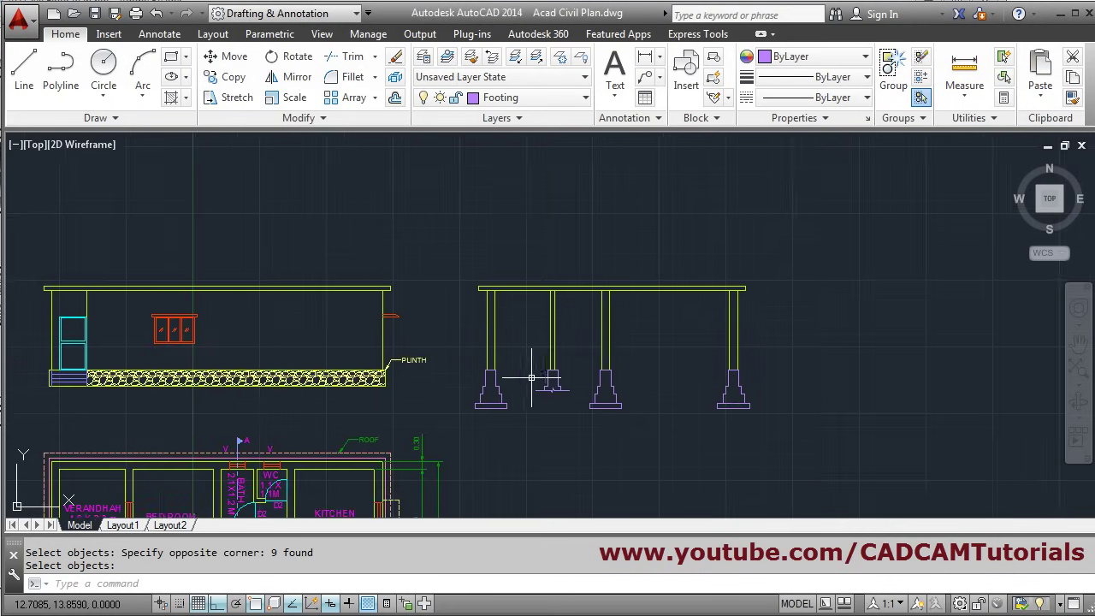
scroll(488, 371, "up", 3)
scroll(383, 374, "down", 2)
scroll(107, 324, "up", 2)
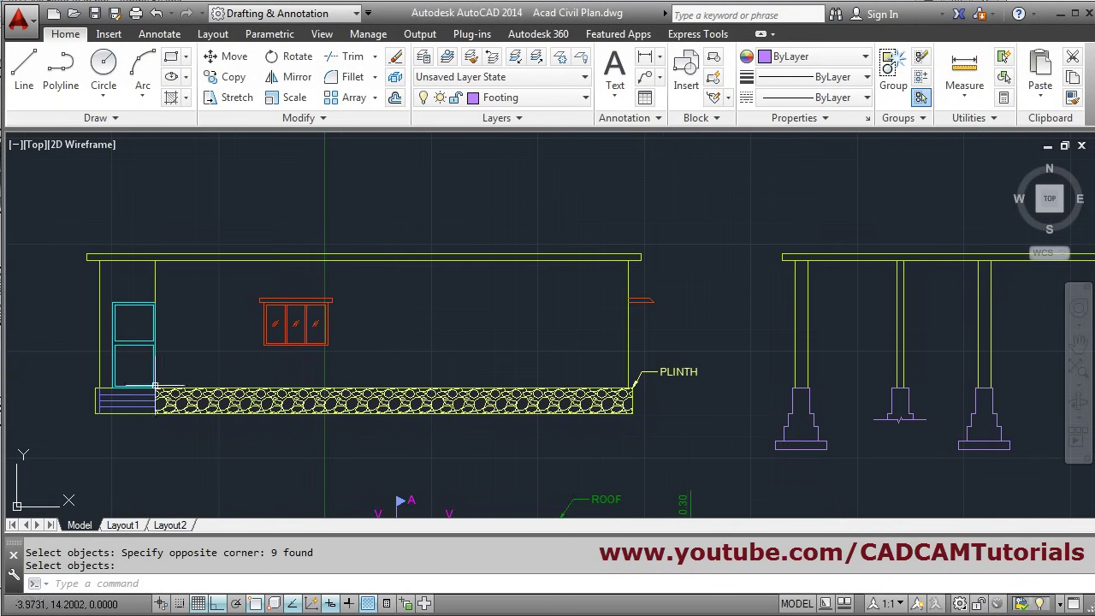
scroll(197, 368, "up", 2)
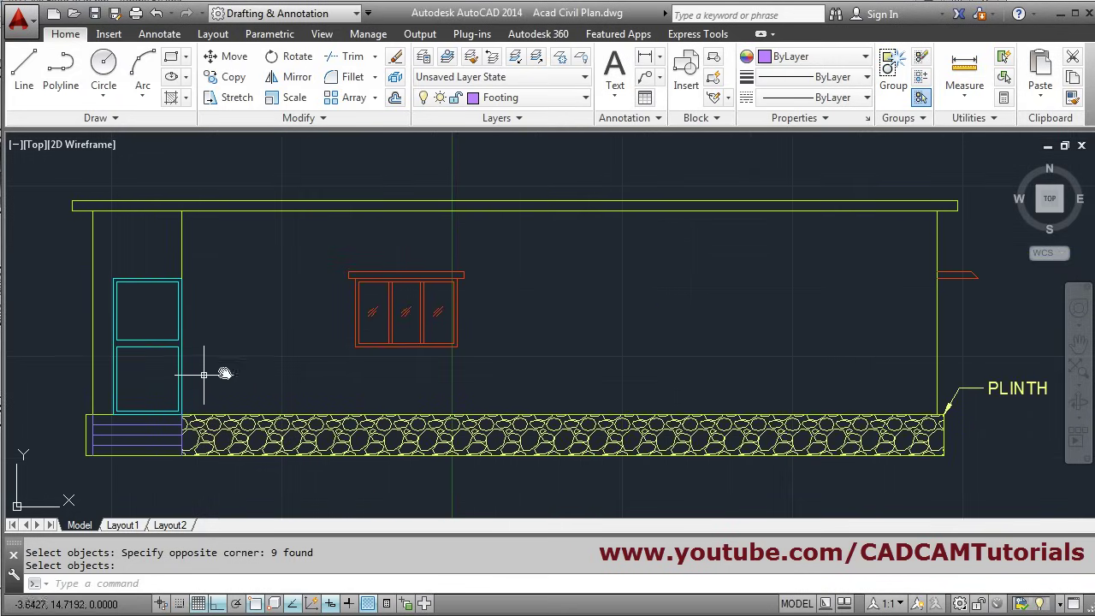
left_click(233, 76)
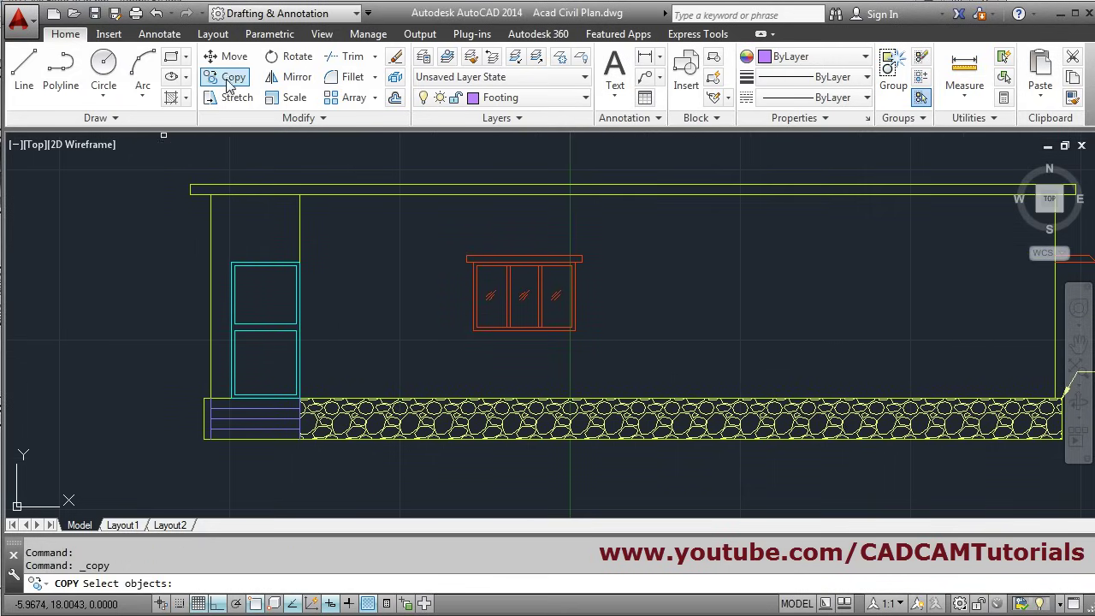
left_click(227, 259)
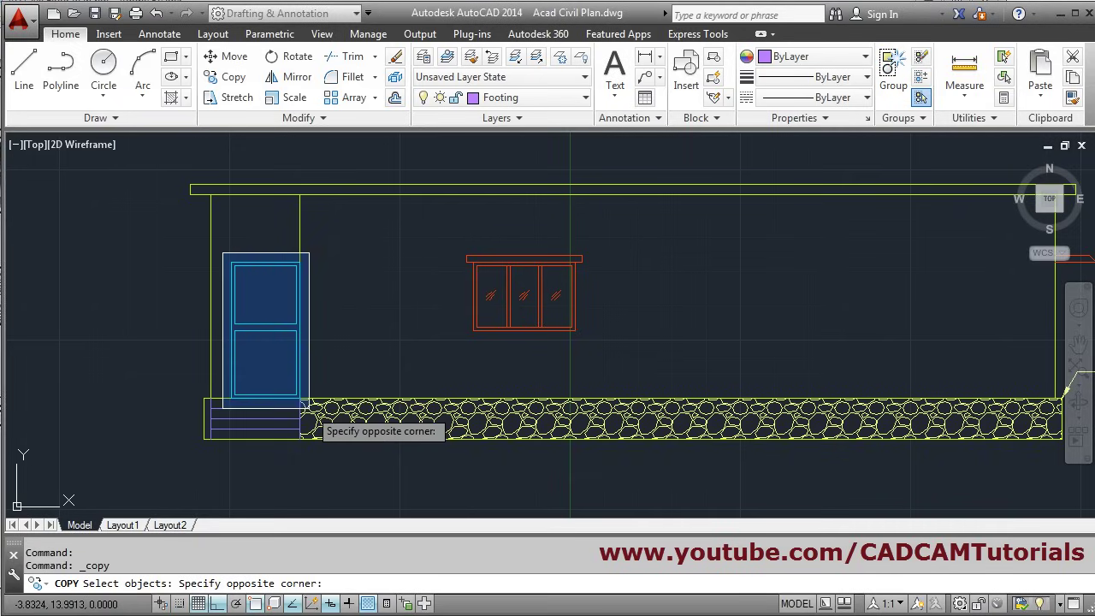
left_click(304, 401)
scroll(248, 360, "up", 2)
key("Return")
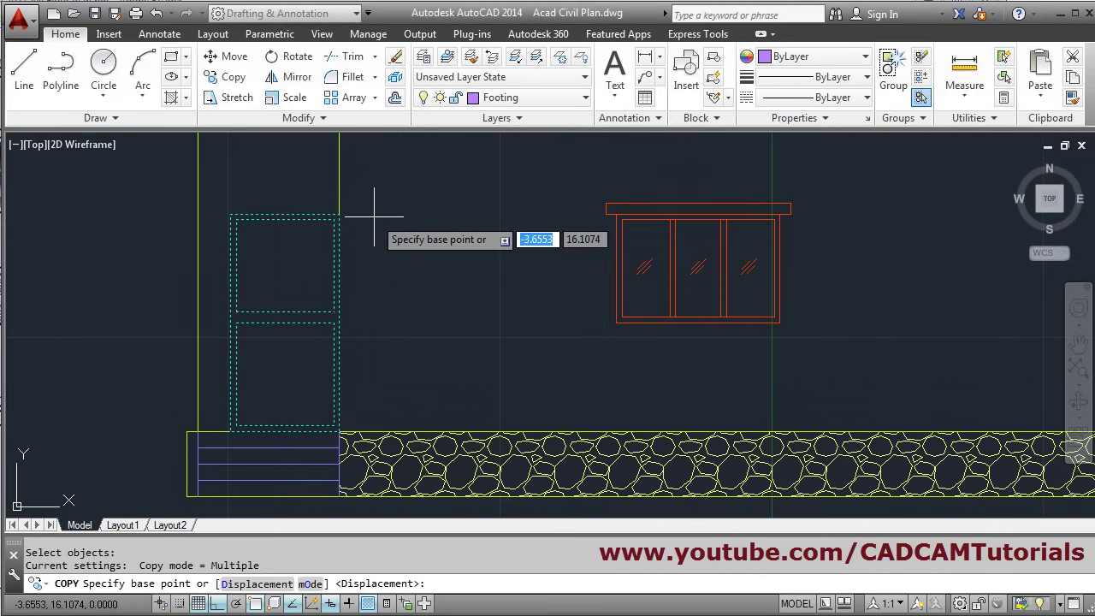
scroll(373, 221, "down", 3)
scroll(373, 220, "up", 2)
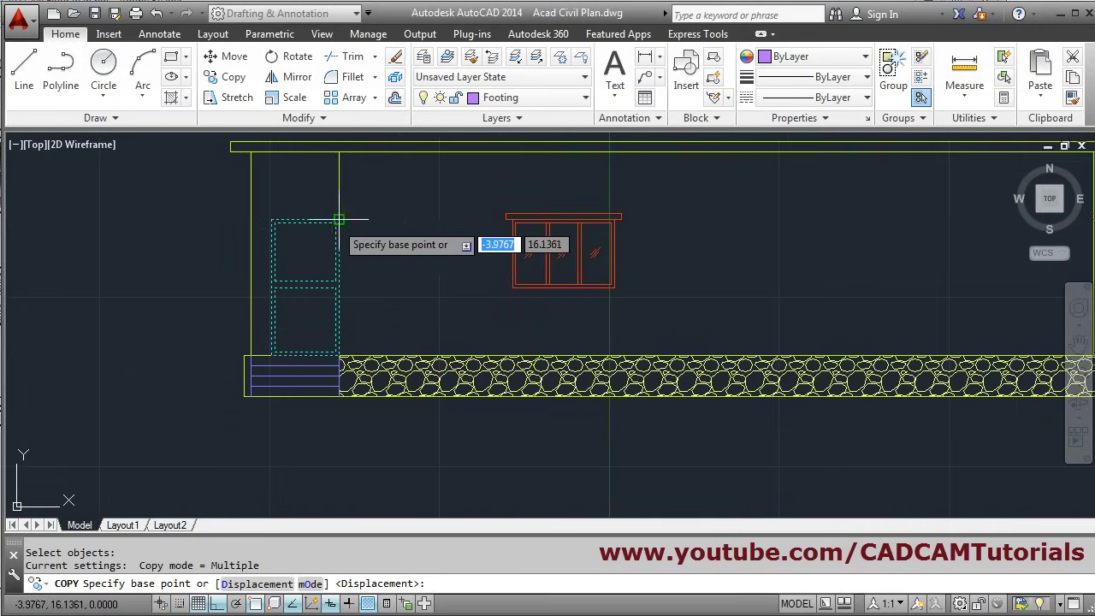
scroll(351, 221, "up", 1)
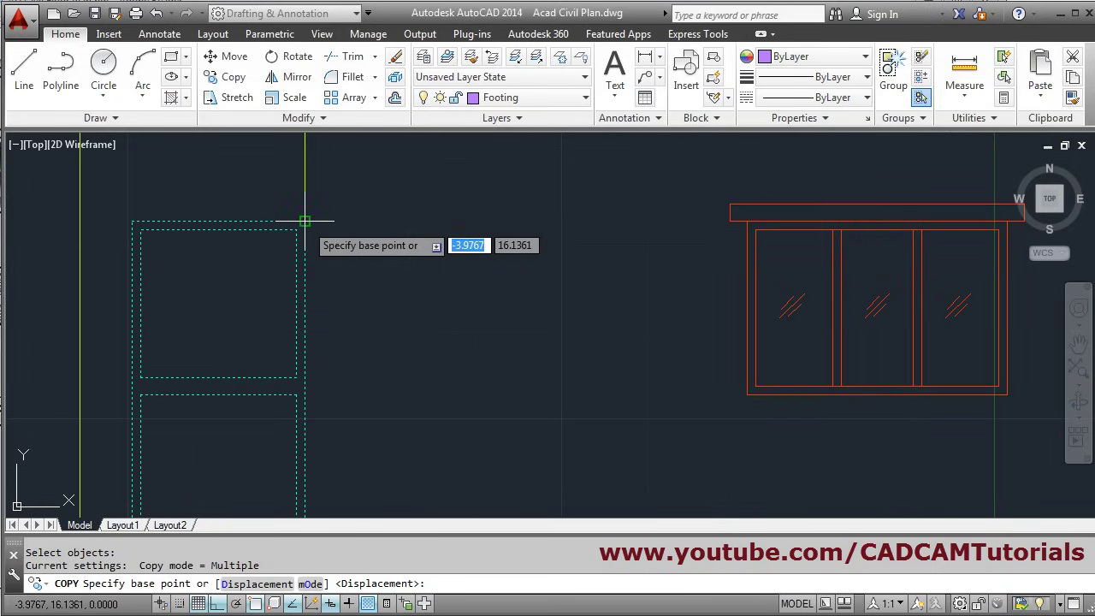
left_click(303, 215)
scroll(359, 244, "down", 3)
scroll(556, 231, "up", 8)
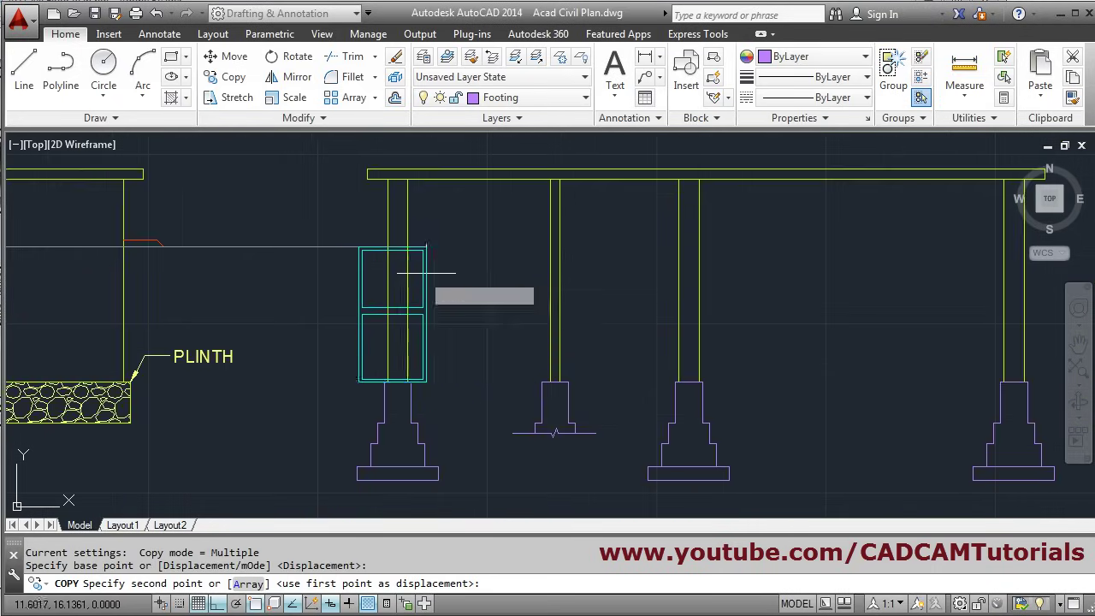
scroll(620, 214, "down", 4)
scroll(616, 221, "up", 2)
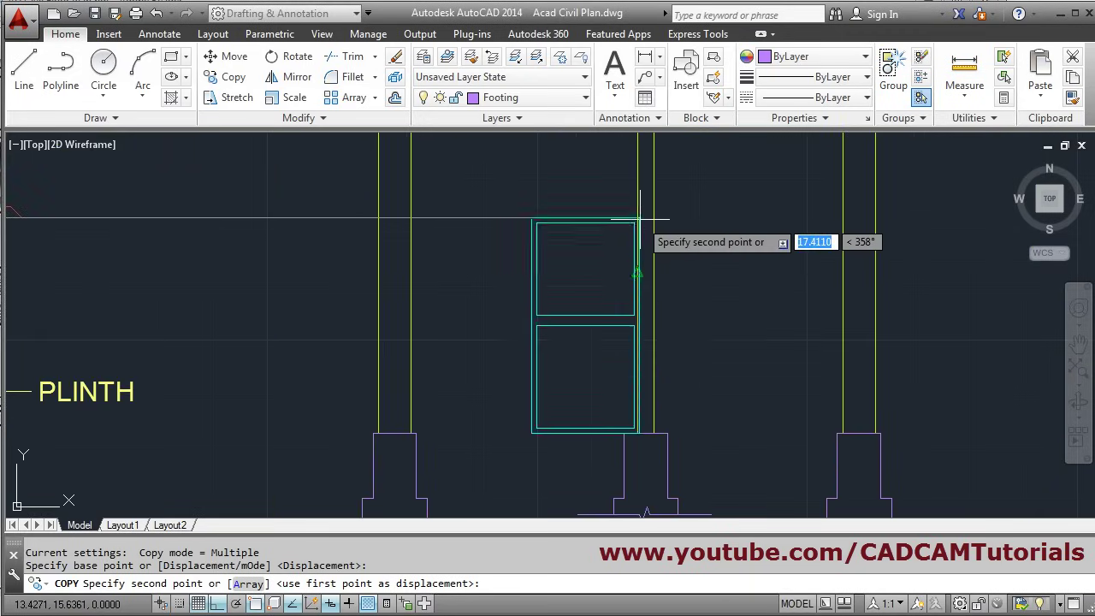
scroll(610, 224, "down", 2)
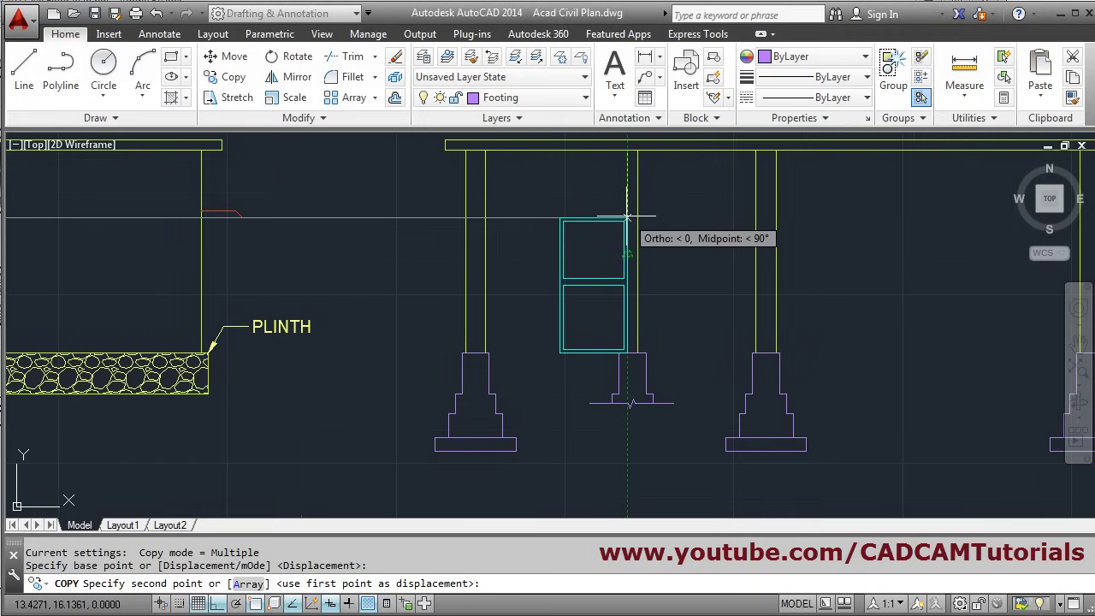
left_click(627, 216)
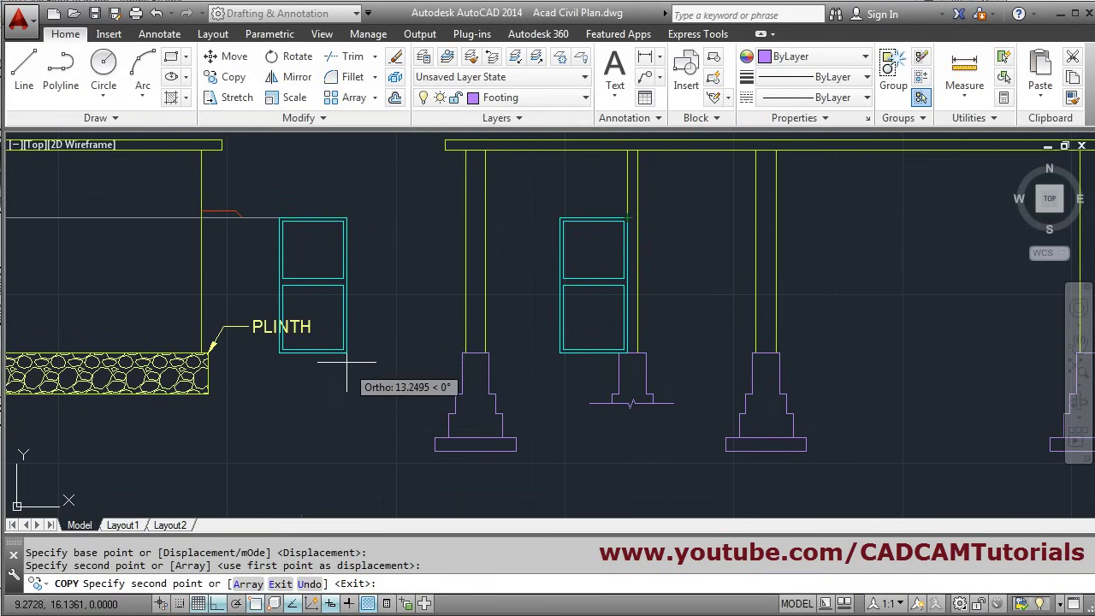
Check the doors of Section ABCD in the reference PDF and place another door copy against the left face of the third wall
key("alt+Tab")
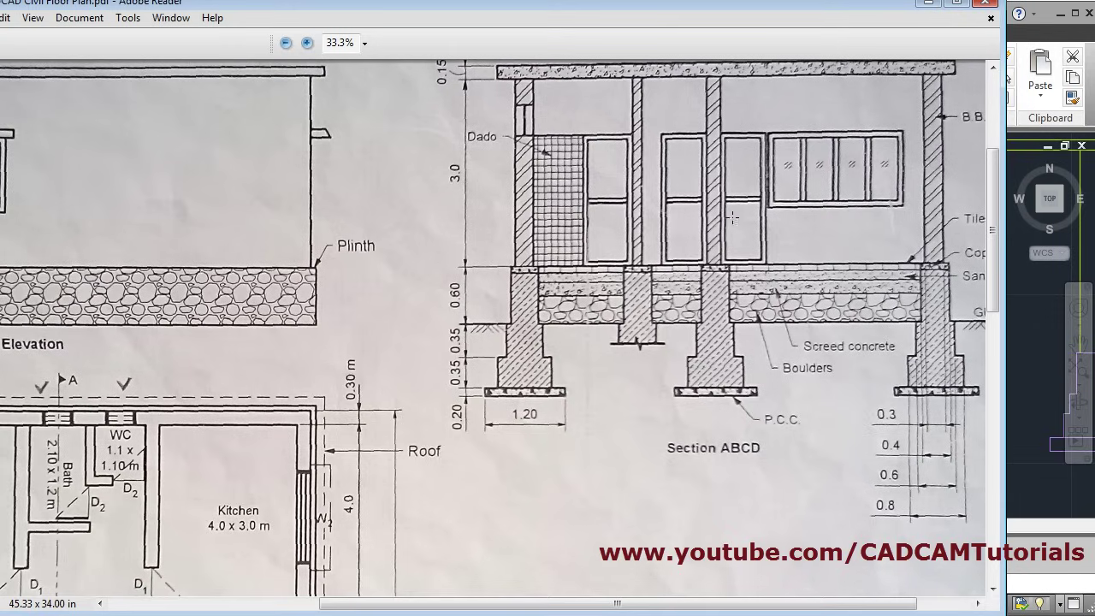
left_click(931, 9)
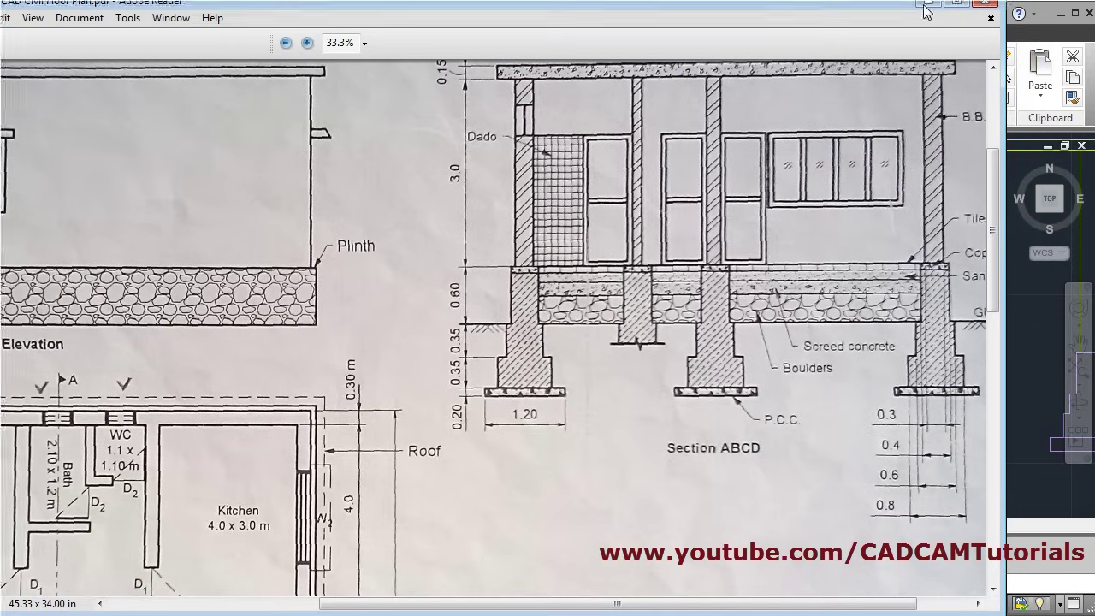
scroll(740, 224, "up", 3)
scroll(740, 225, "down", 2)
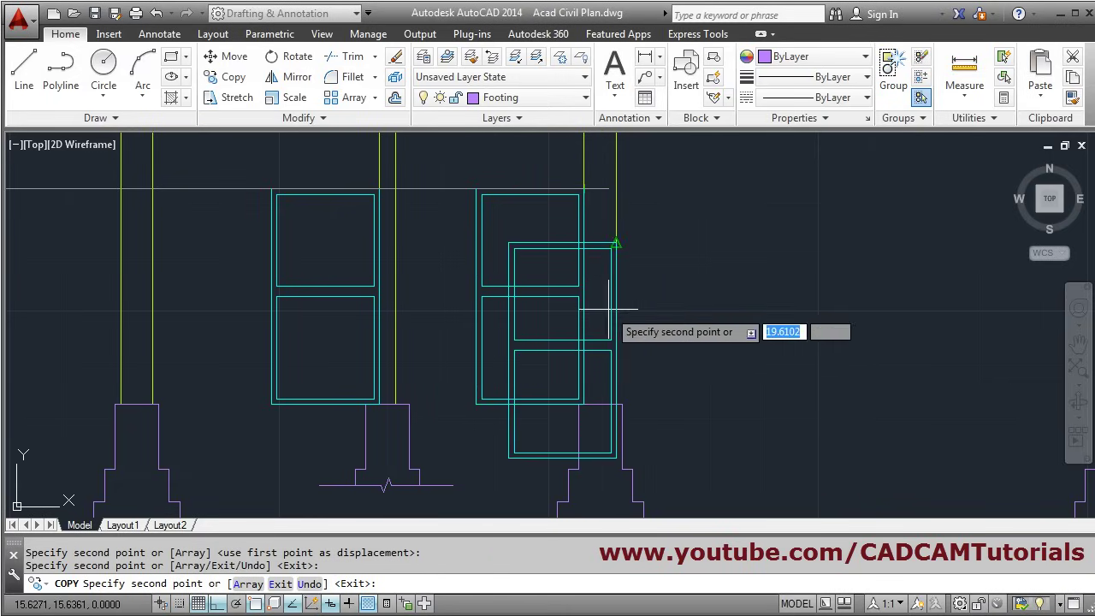
key("Escape")
scroll(552, 322, "down", 2)
scroll(519, 343, "up", 2)
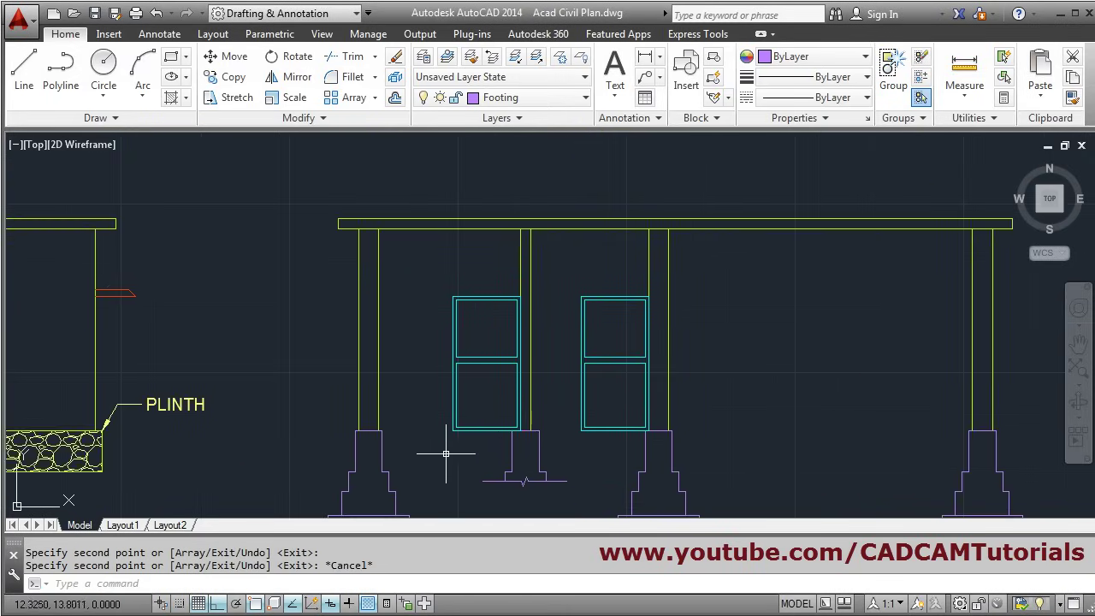
middle_click_drag(575, 249, 577, 346)
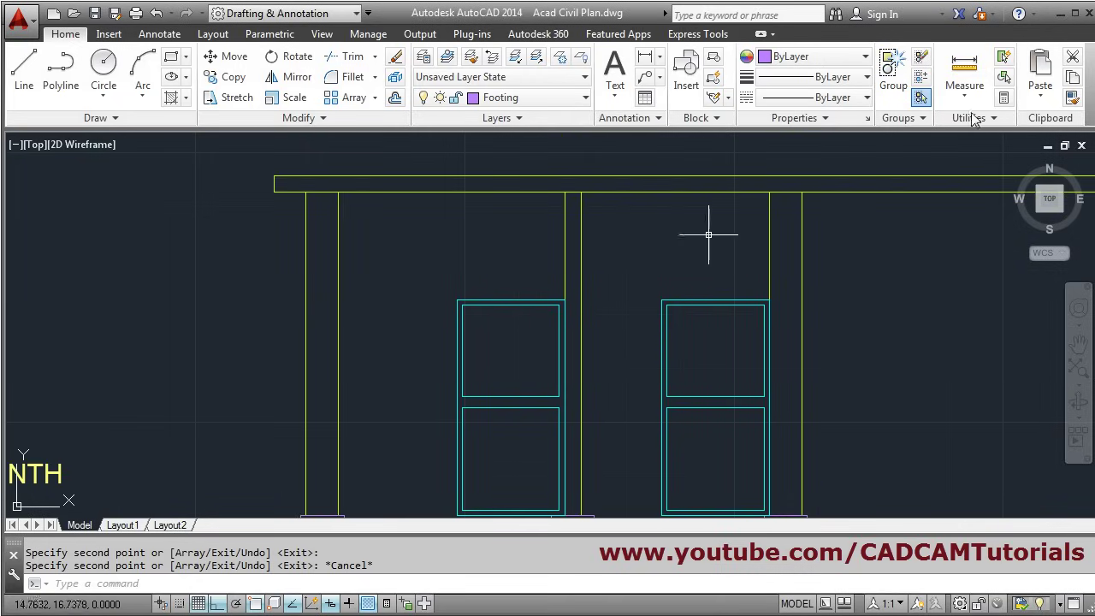
left_click(964, 70)
left_click(457, 299)
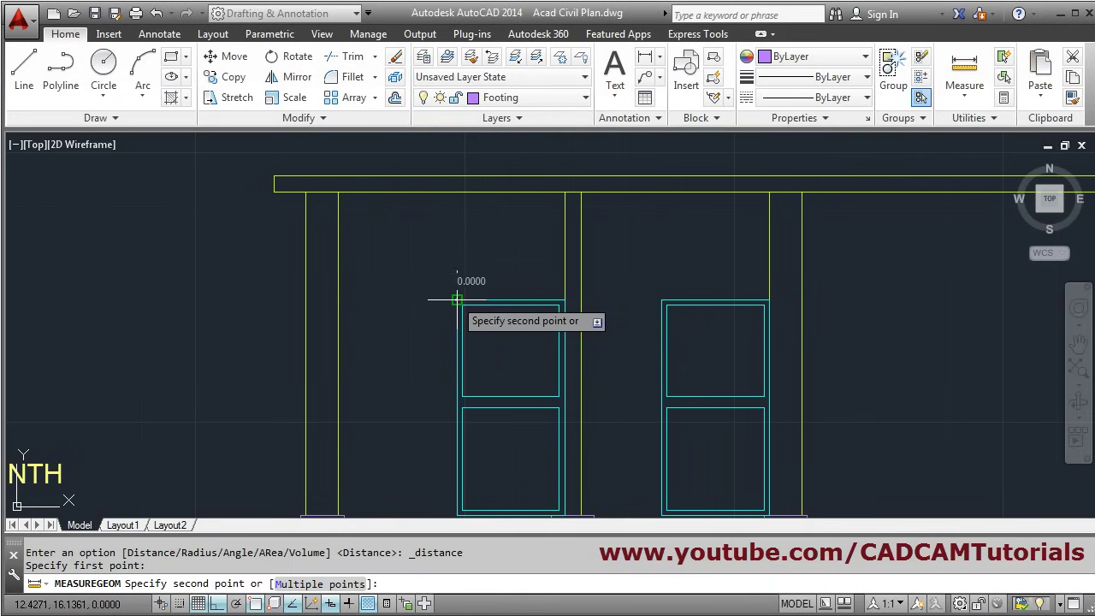
key("Escape")
key("Escape")
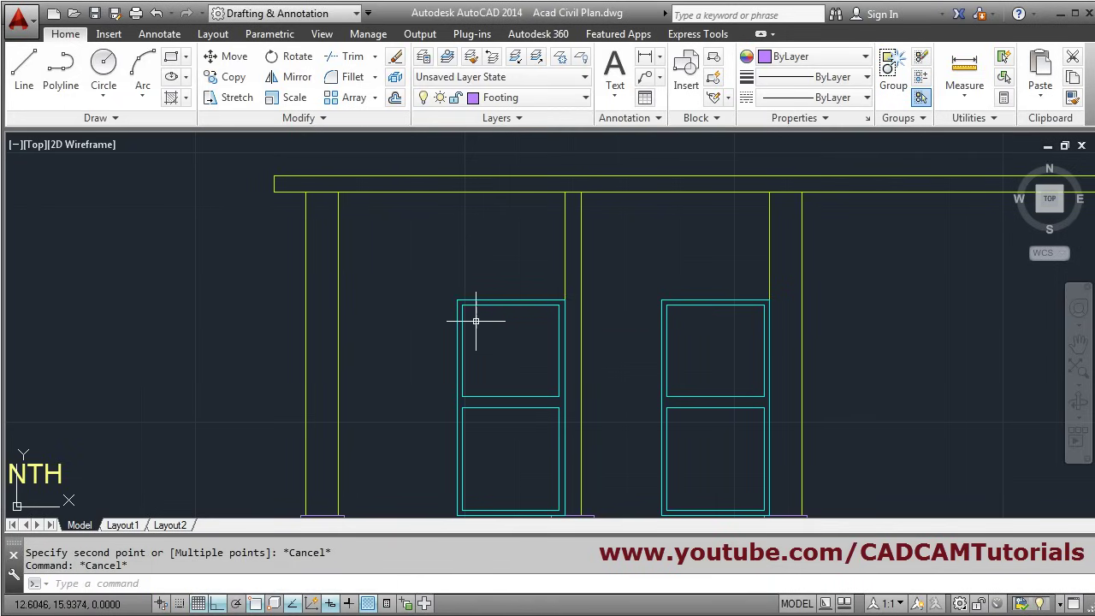
Stretch the left side of the door beside the second wall 0.2 to the right to narrow it
middle_click_drag(535, 366, 549, 282)
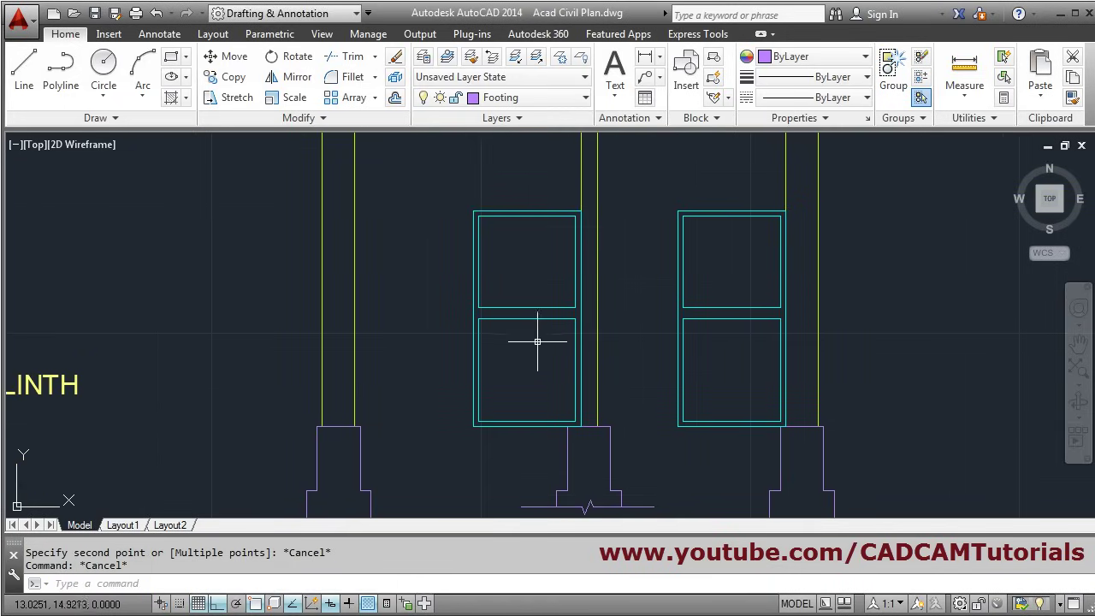
middle_click_drag(537, 342, 542, 384)
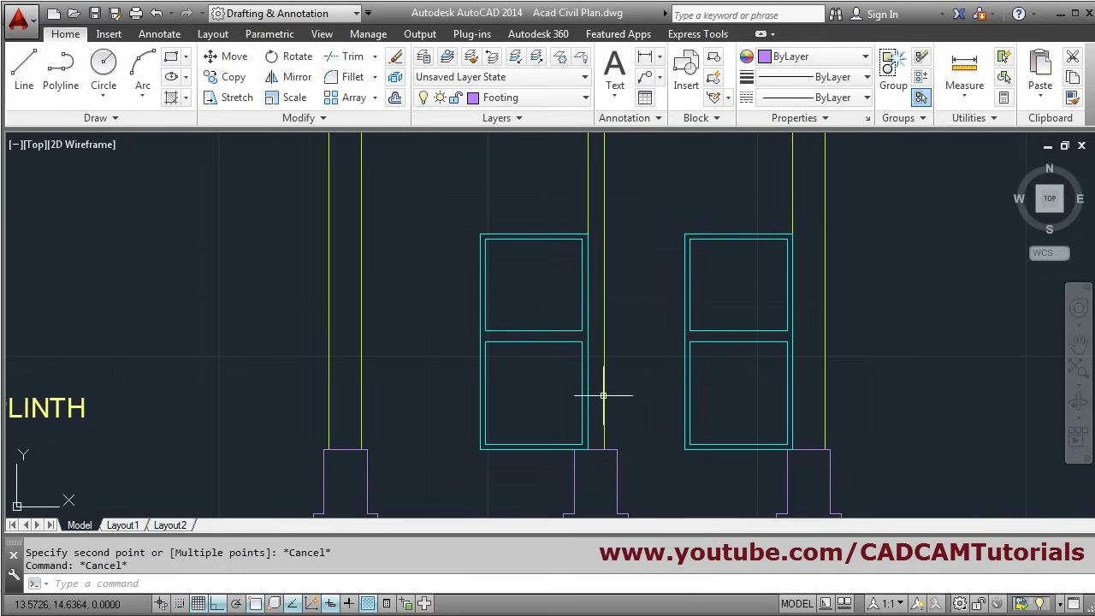
left_click(232, 97)
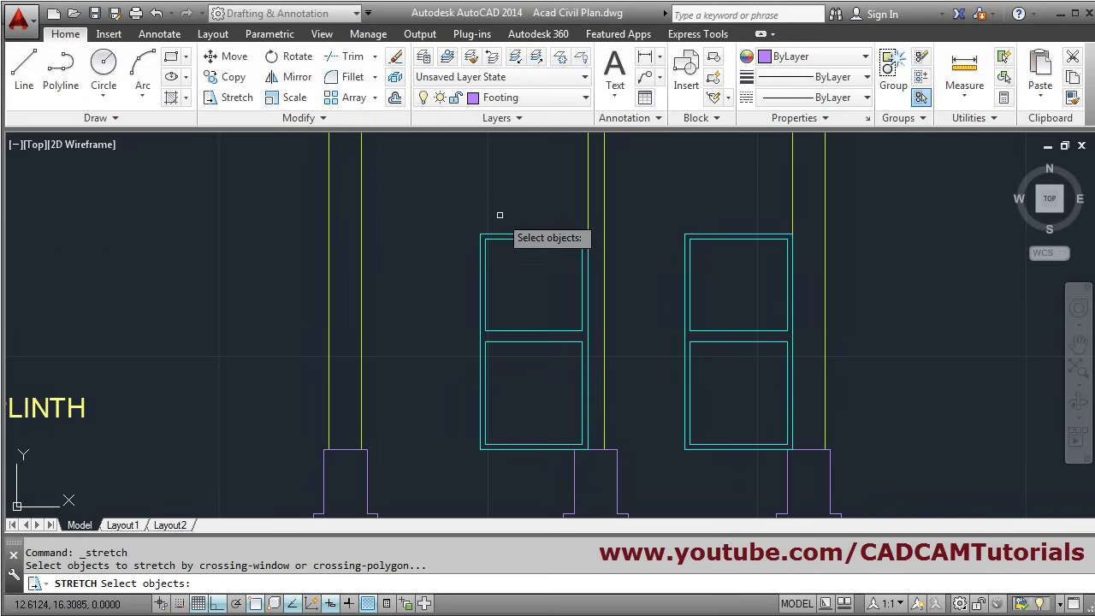
left_click(512, 212)
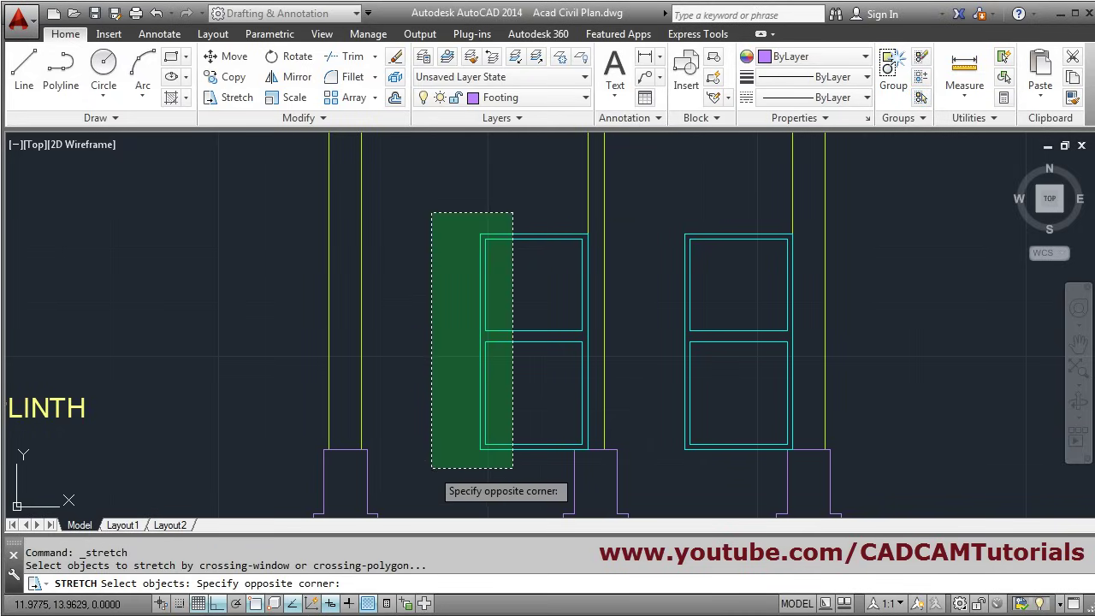
left_click(430, 467)
key("Return")
left_click(465, 184)
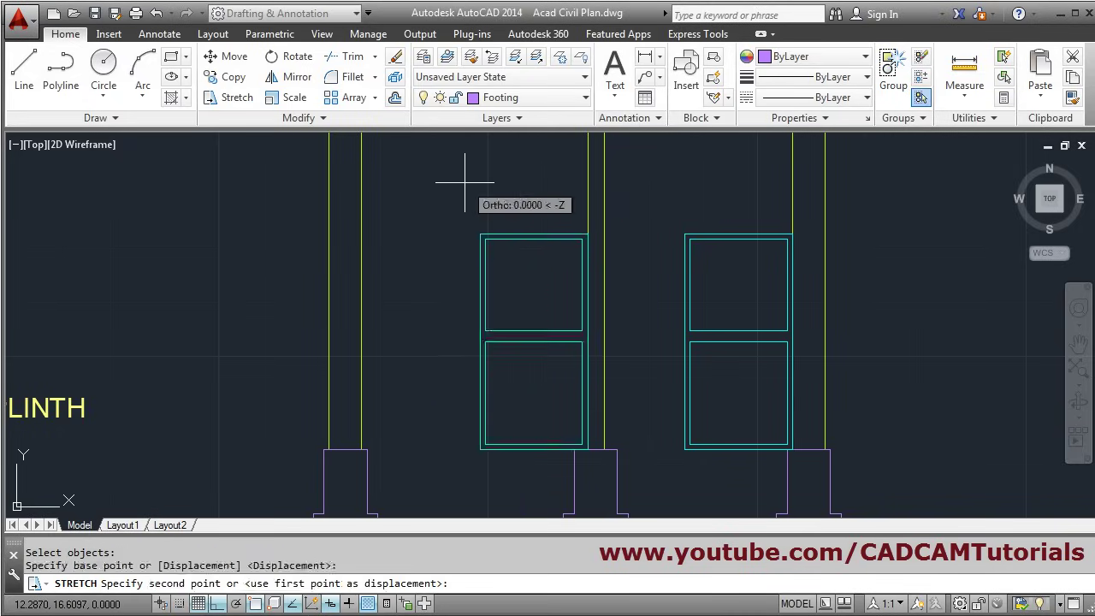
type(".2")
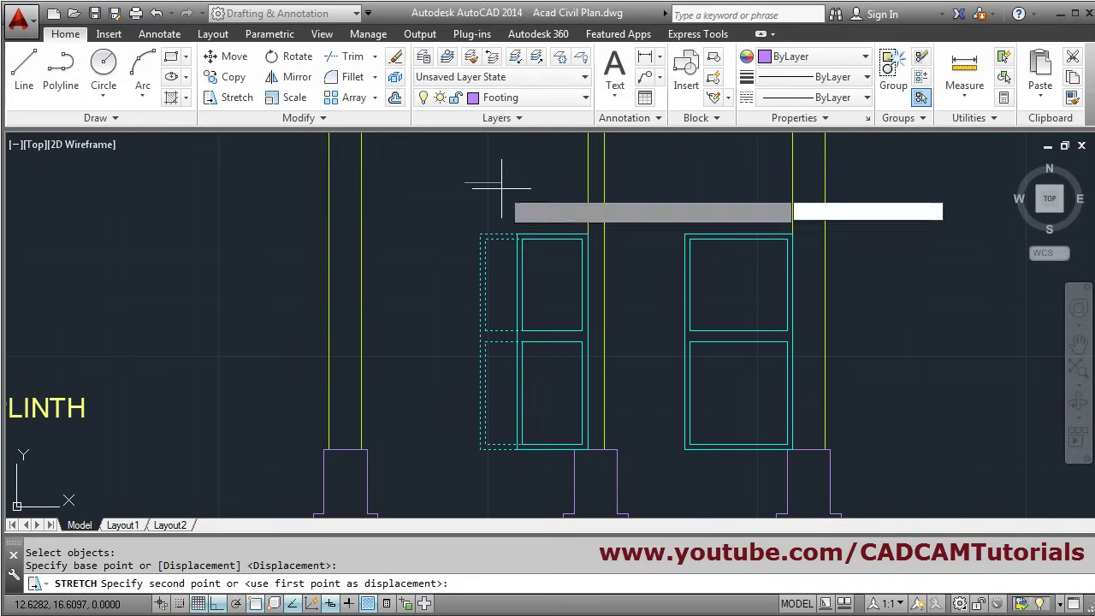
key("Return")
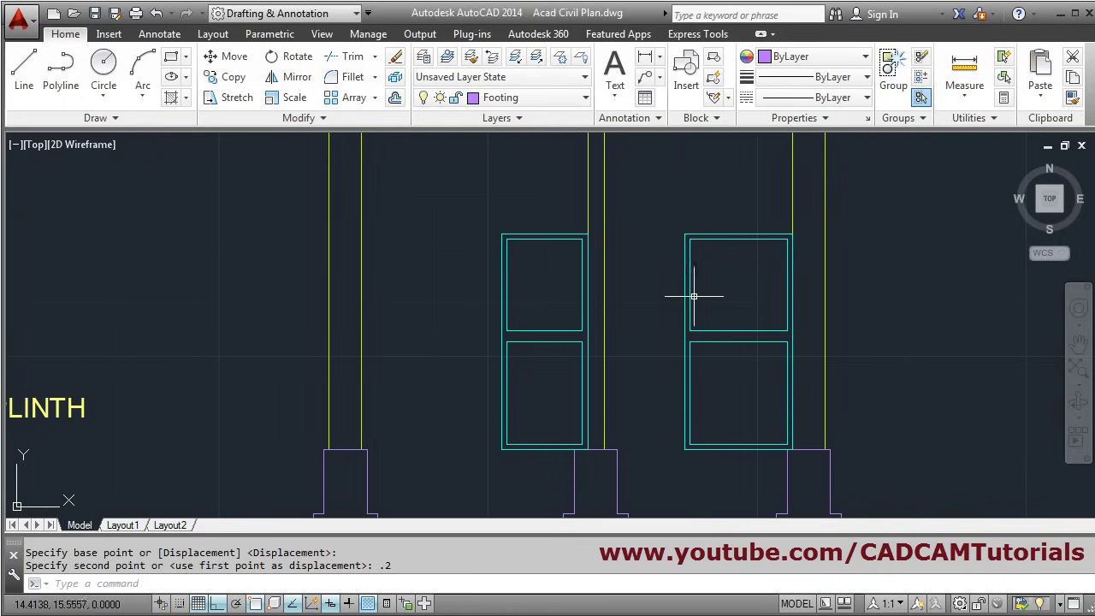
Check the door sizes in the reference PDF and stretch the left side of the door beside the third wall 0.1 to the right
scroll(582, 306, "down", 4)
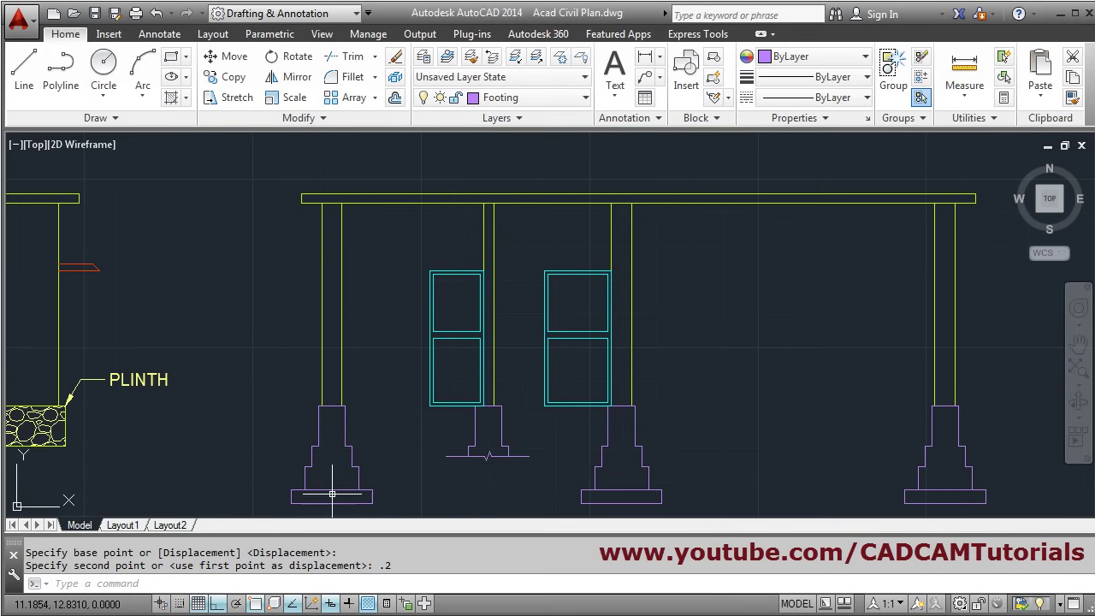
key("alt+Tab")
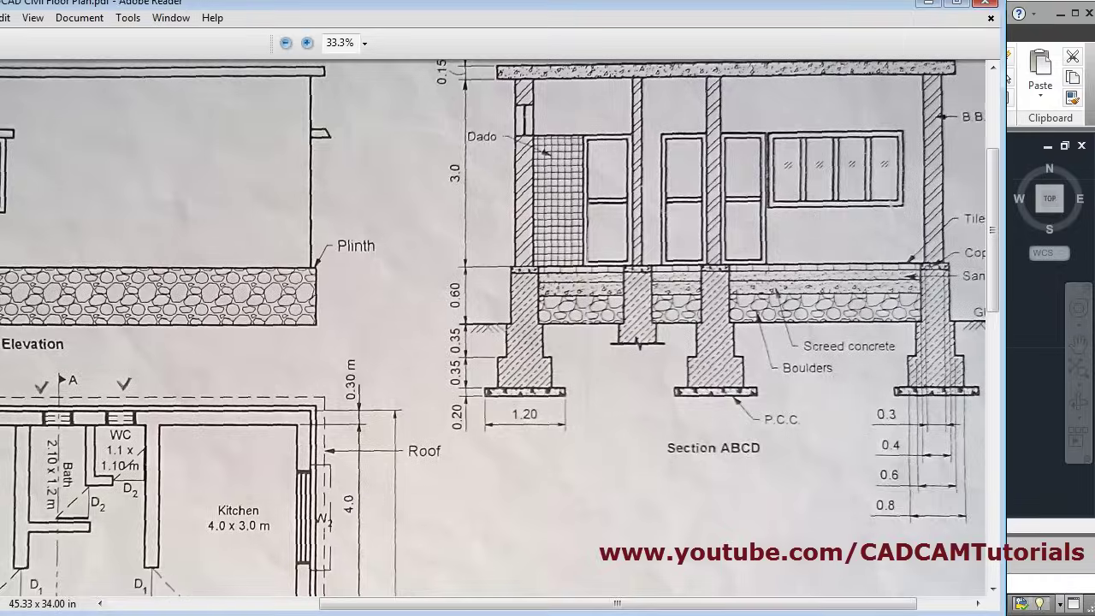
scroll(190, 492, "down", 1)
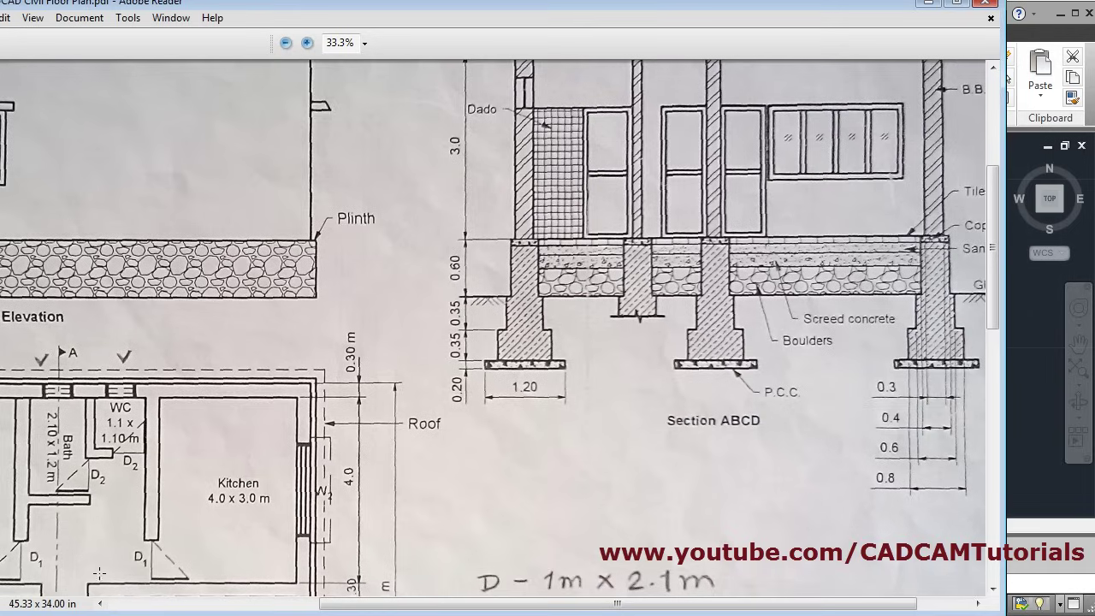
key("alt+Tab")
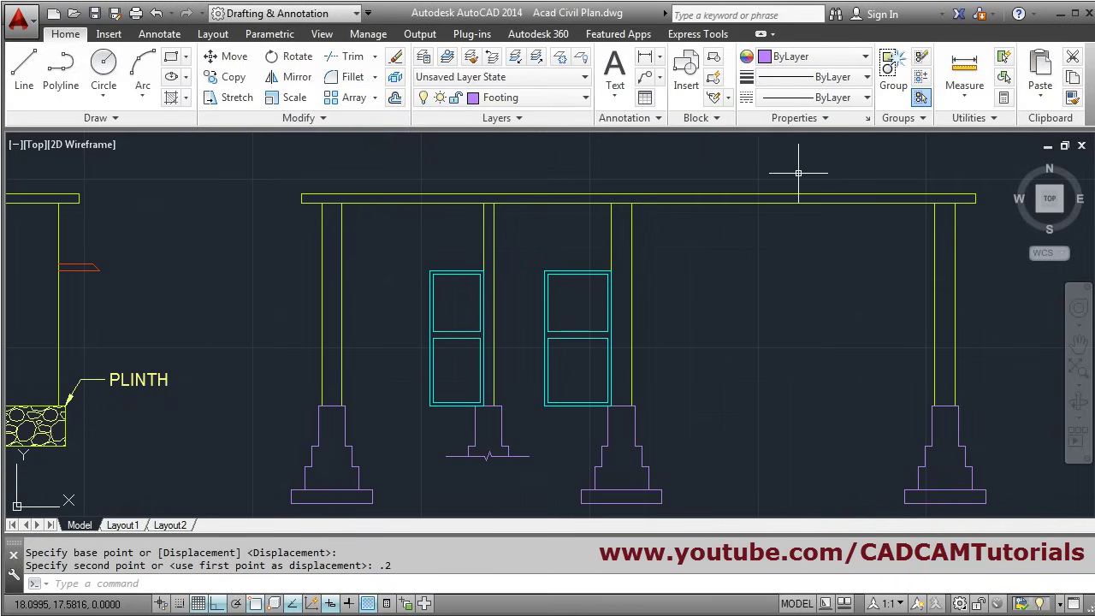
scroll(549, 414, "up", 2)
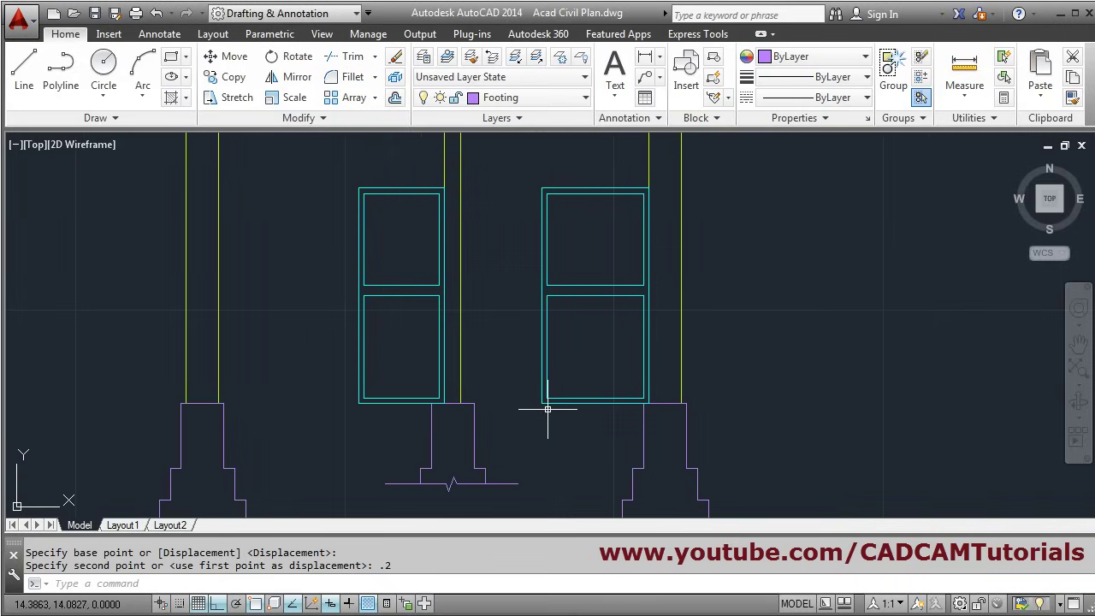
left_click(233, 96)
left_click(575, 167)
left_click(500, 428)
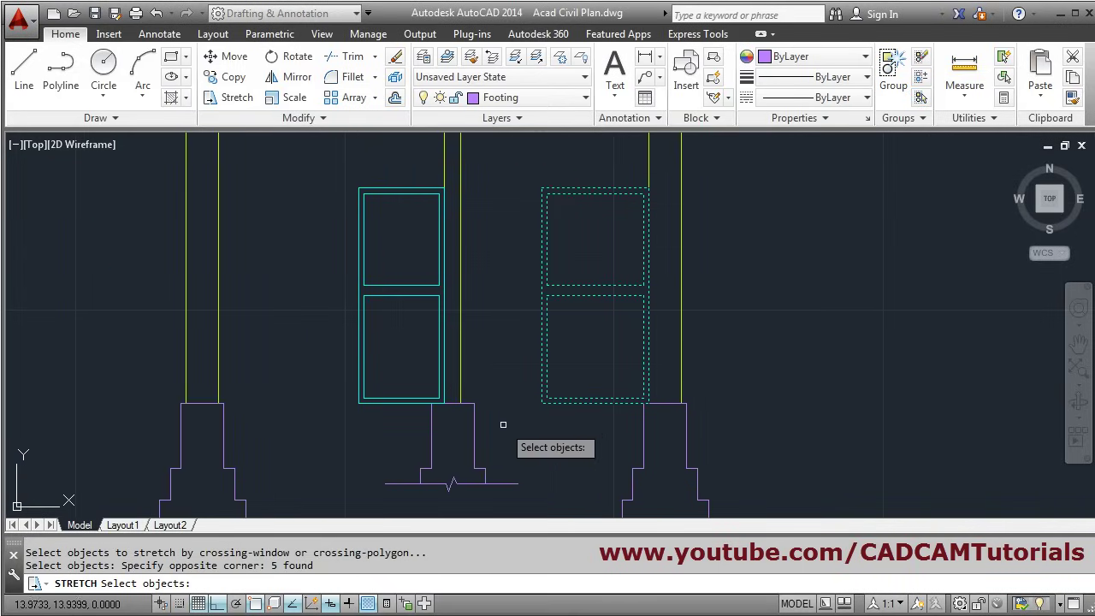
key("Return")
left_click(736, 200)
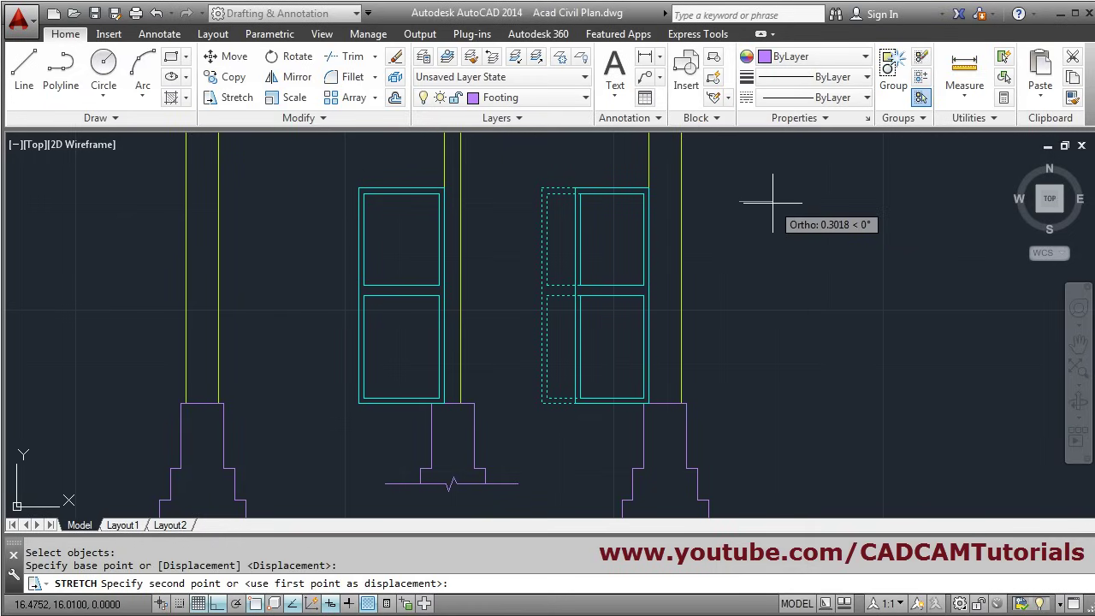
type(".1")
key("Return")
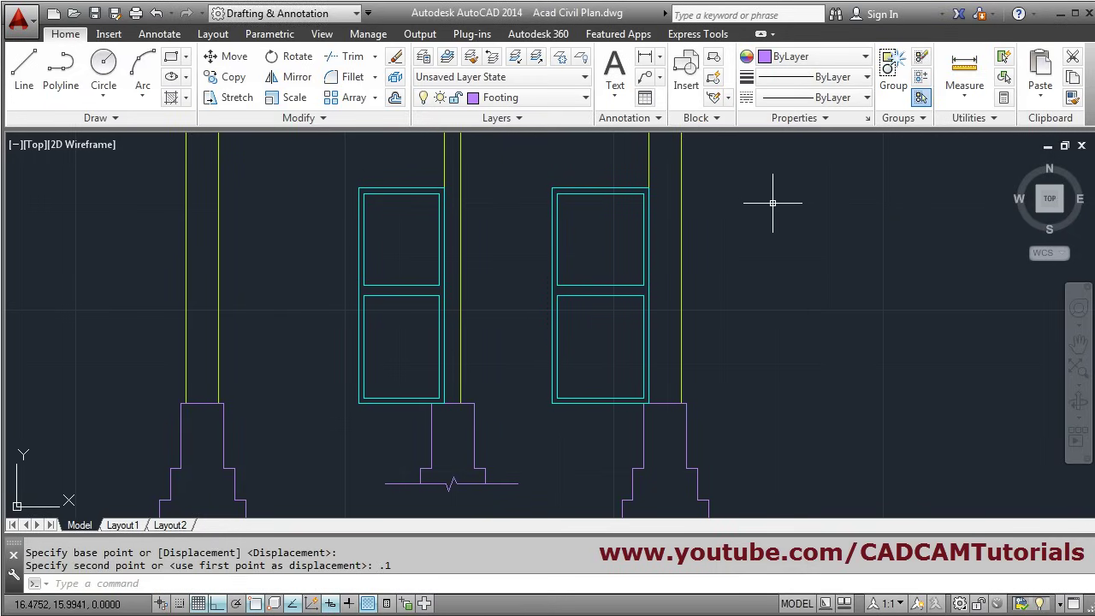
scroll(764, 210, "down", 5)
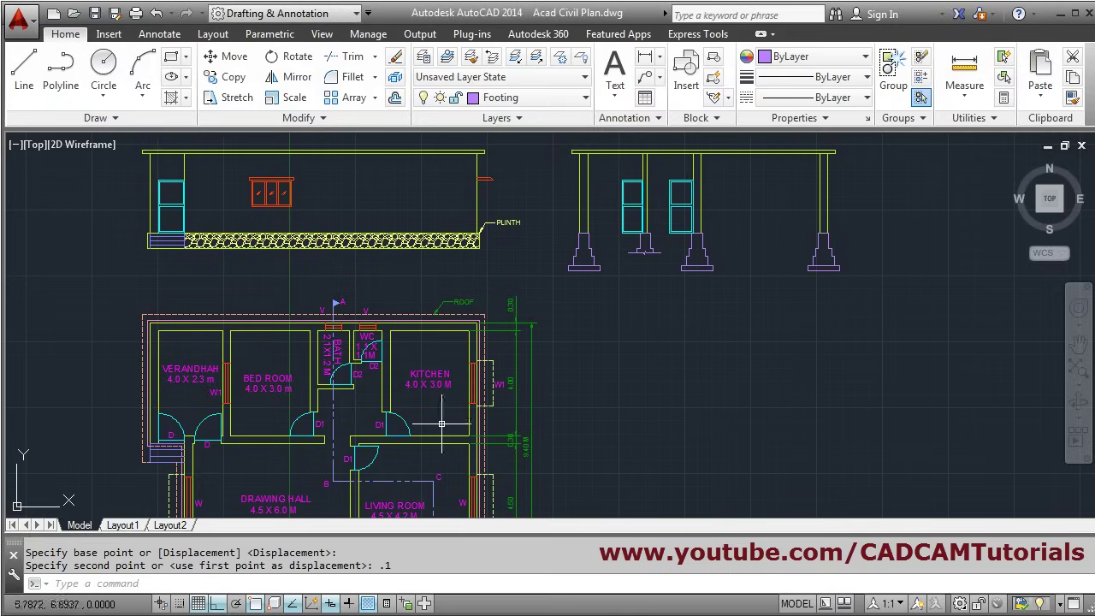
Check the doors of Section ABCD in the reference PDF and mirror the door beside the third wall about that wall's centre, keeping the original
scroll(745, 195, "up", 3)
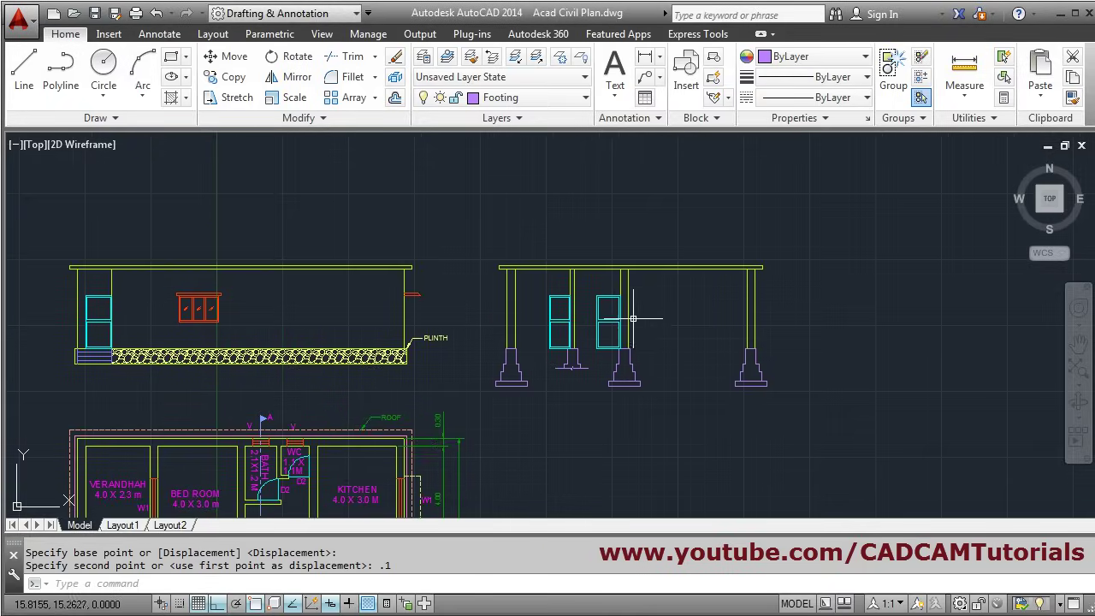
scroll(676, 315, "up", 2)
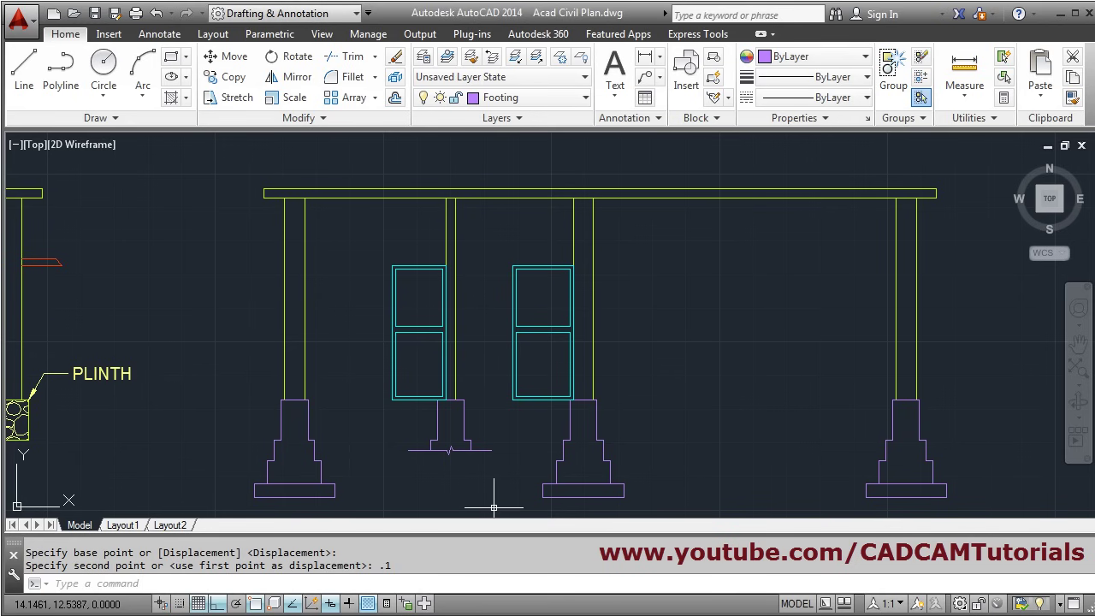
key("alt+Tab")
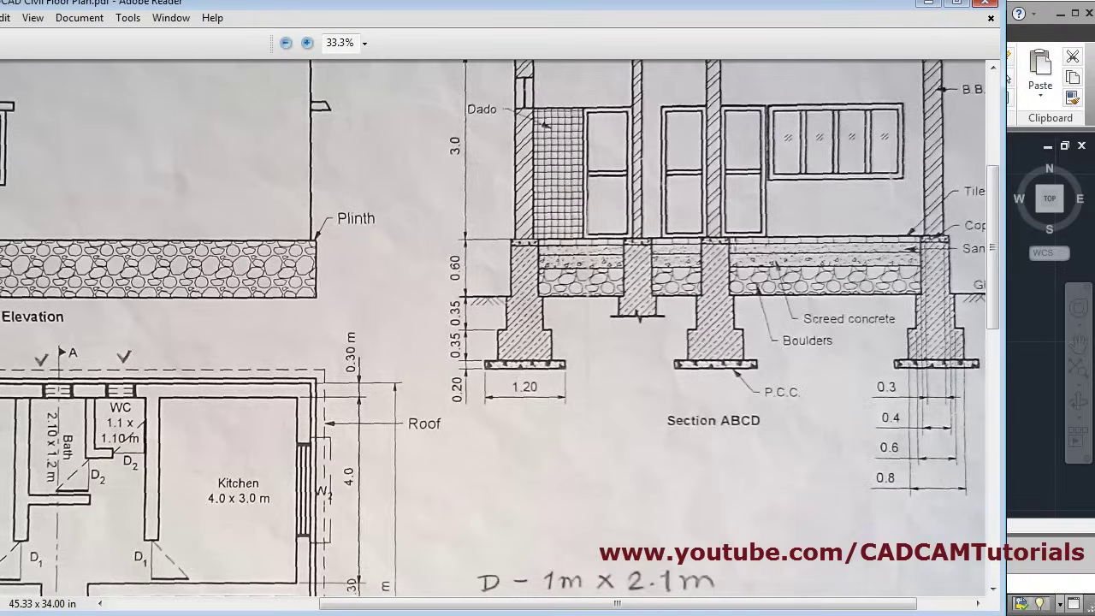
left_click(929, 5)
middle_click_drag(710, 293, 530, 364)
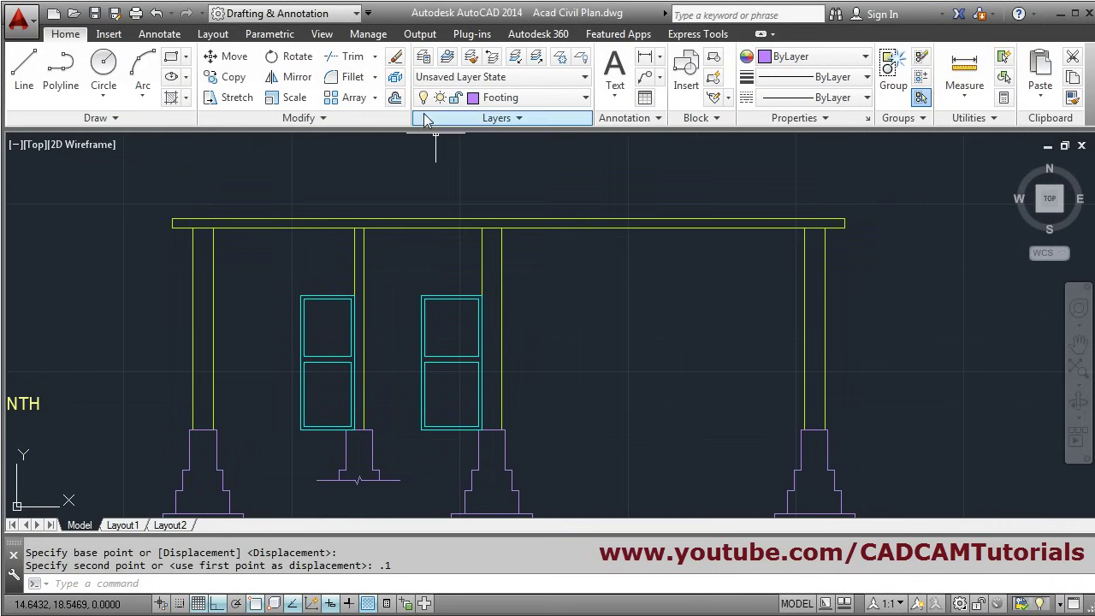
left_click(295, 77)
left_click(399, 278)
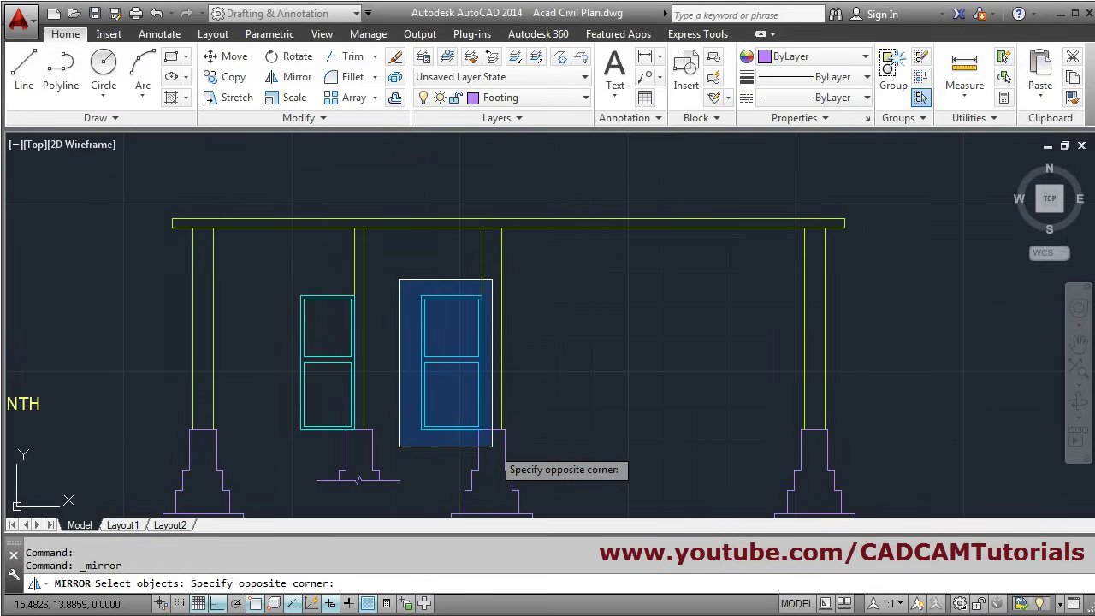
left_click(492, 446)
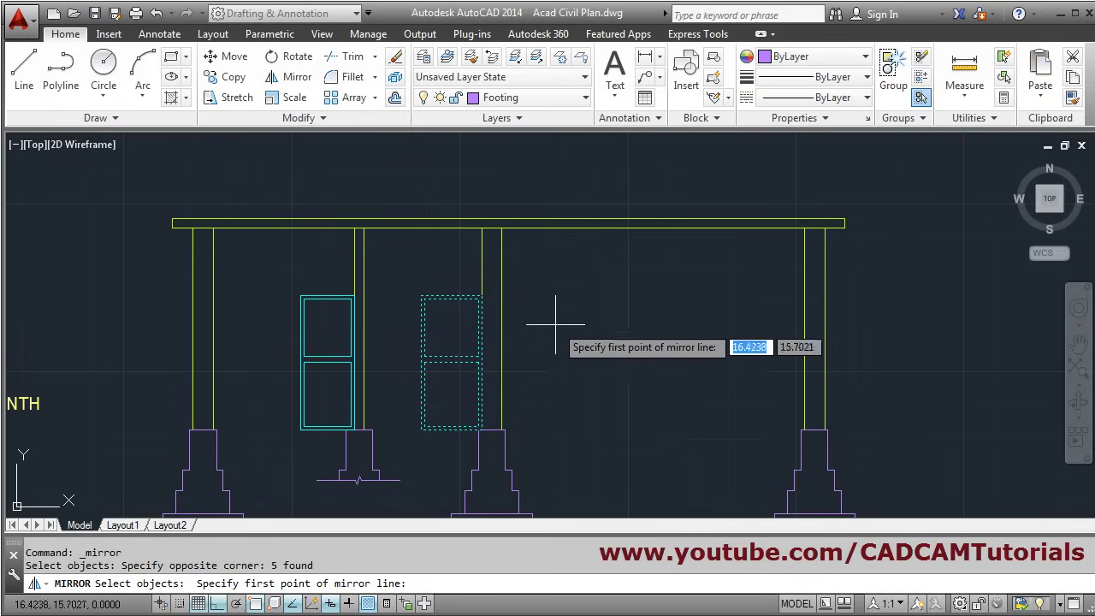
left_click(491, 430)
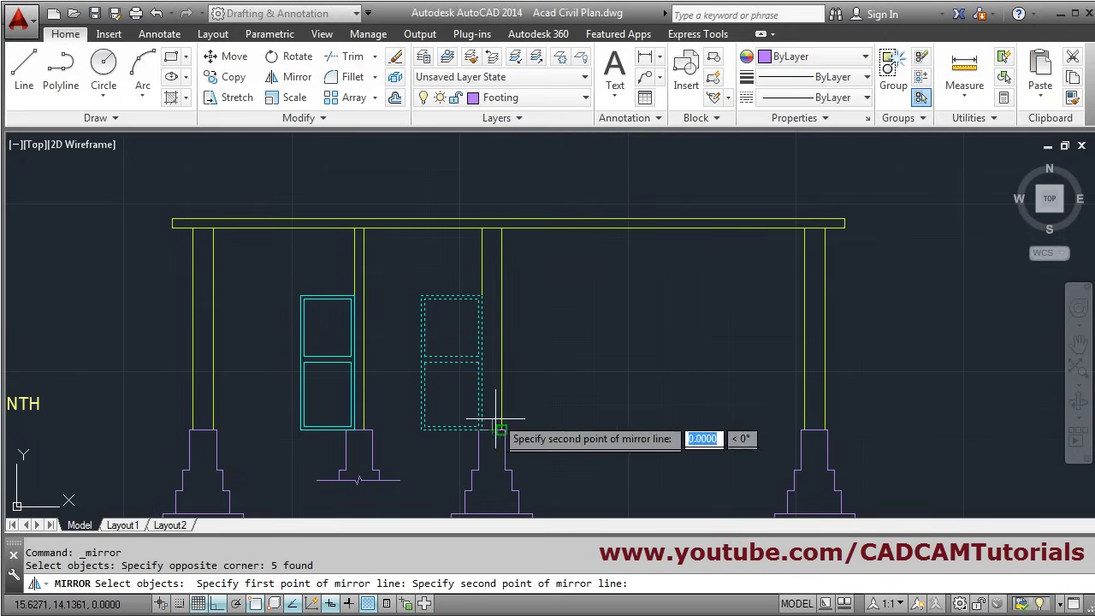
left_click(499, 158)
key("Return")
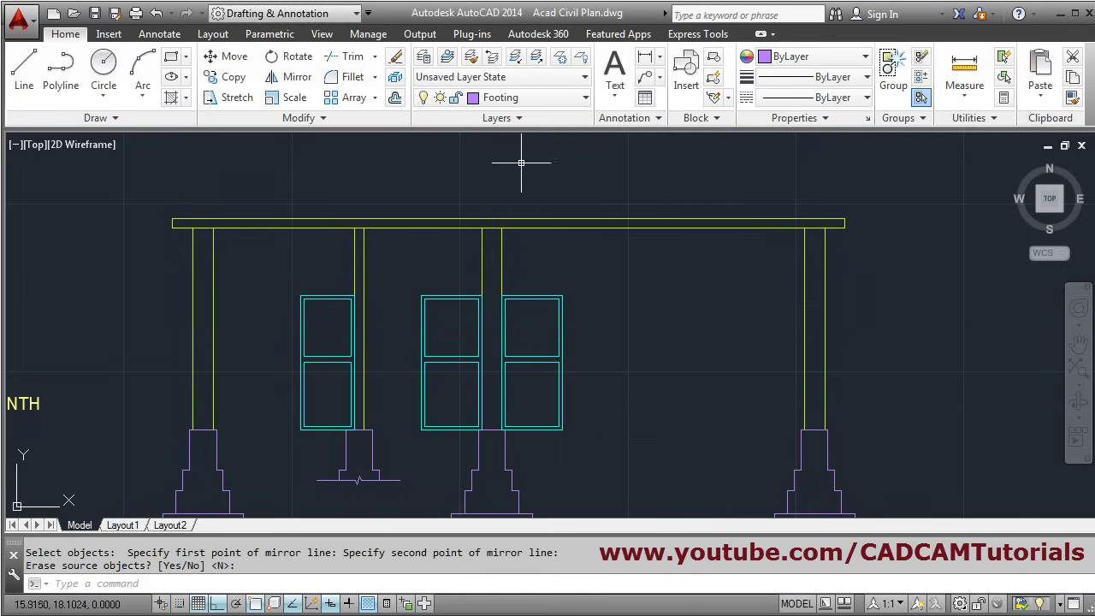
Examine the window of Section ABCD in the reference PDF, the living room's window W in the floor plan and the window in the elevation
scroll(606, 300, "down", 3)
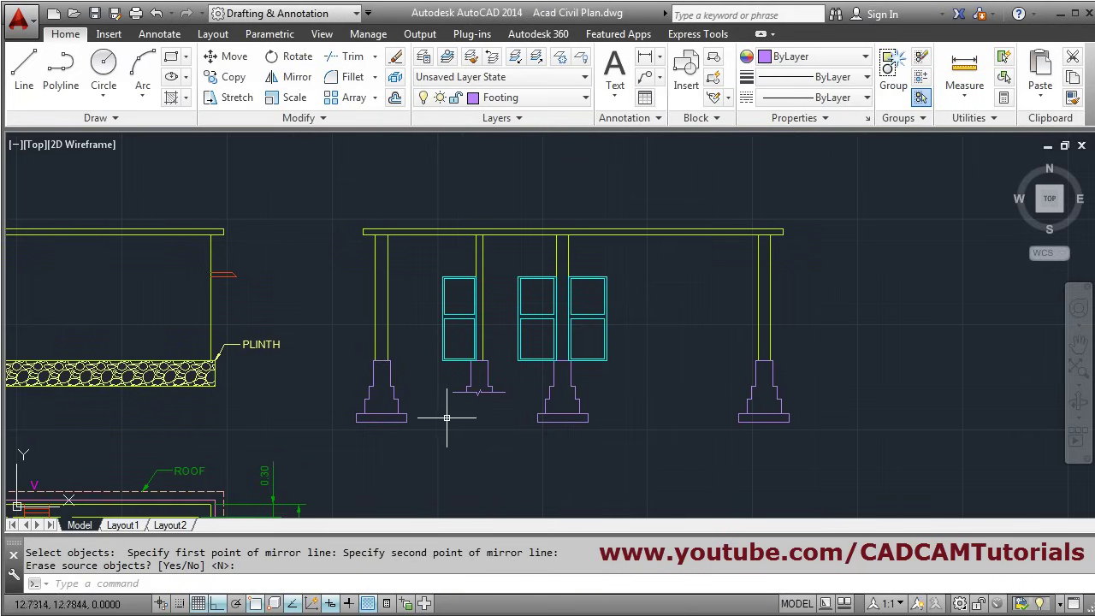
scroll(390, 317, "up", 3)
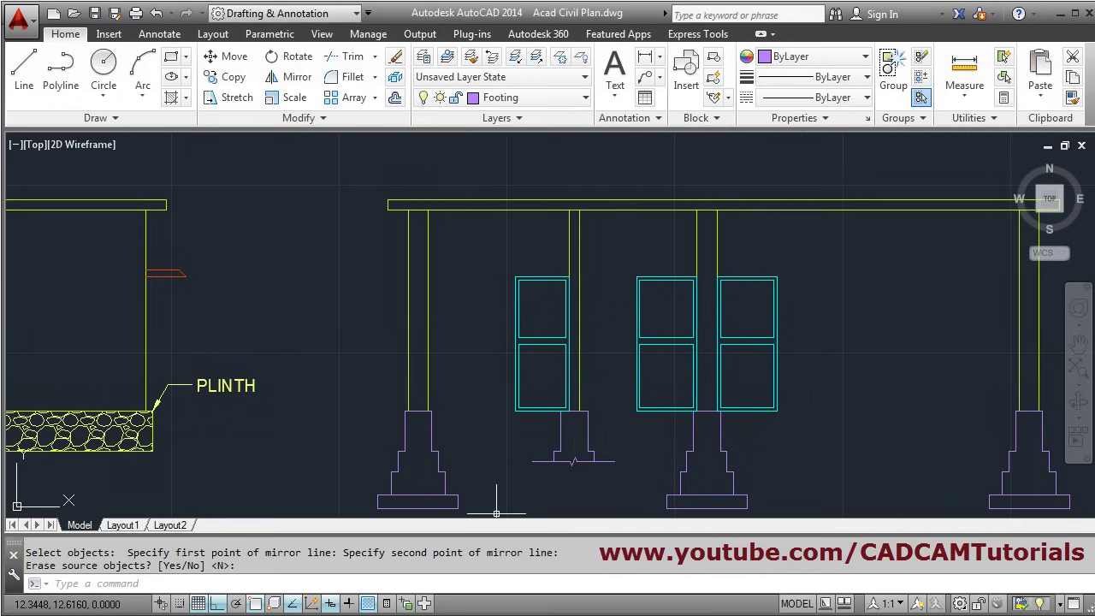
key("alt+Tab")
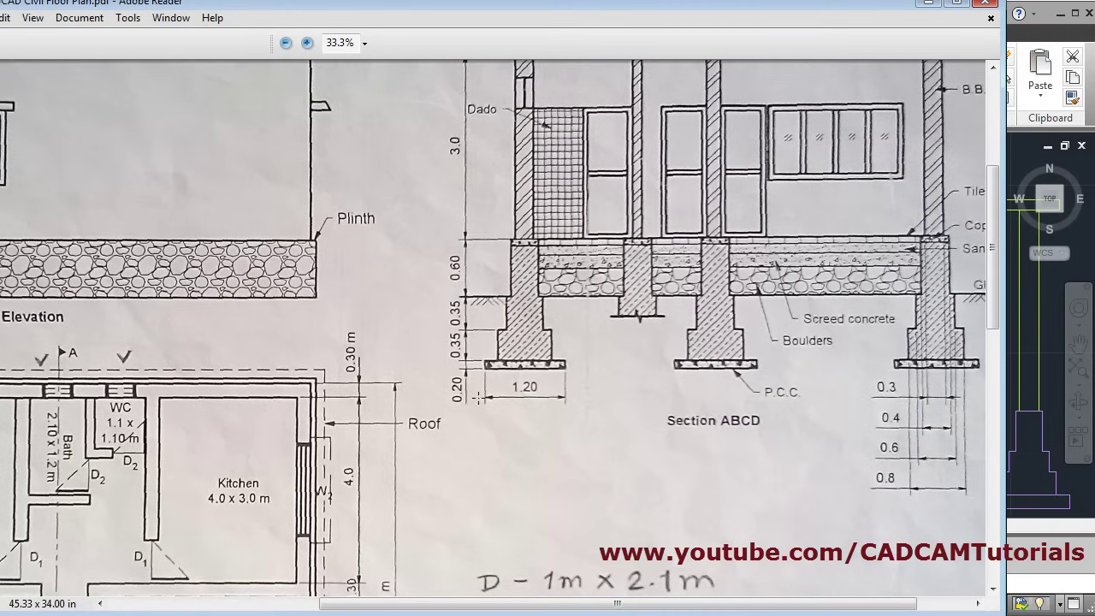
scroll(735, 286, "up", 2)
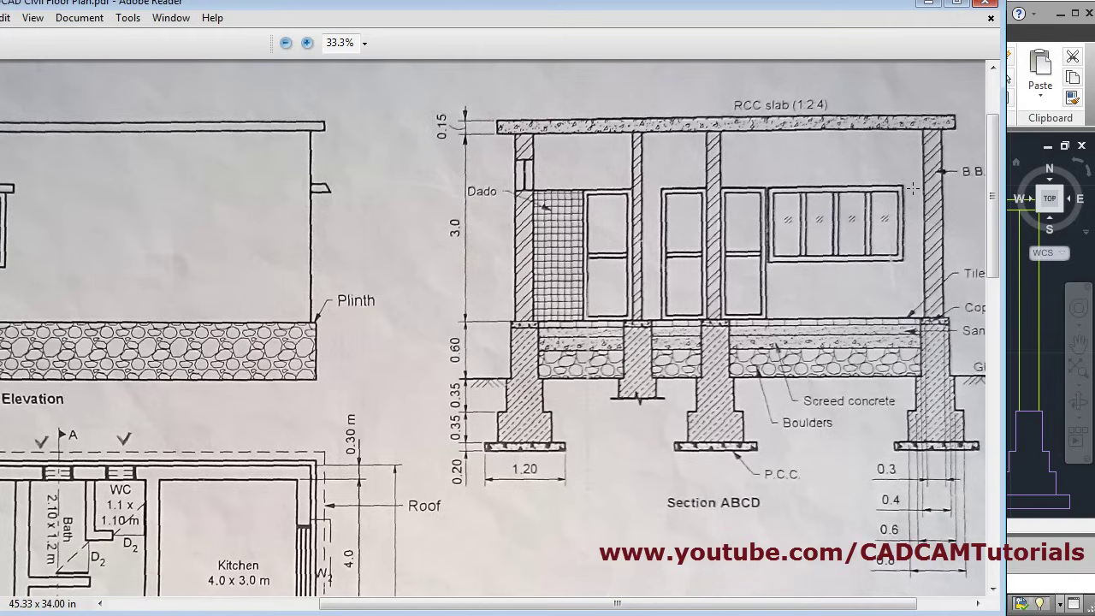
left_click(1014, 354)
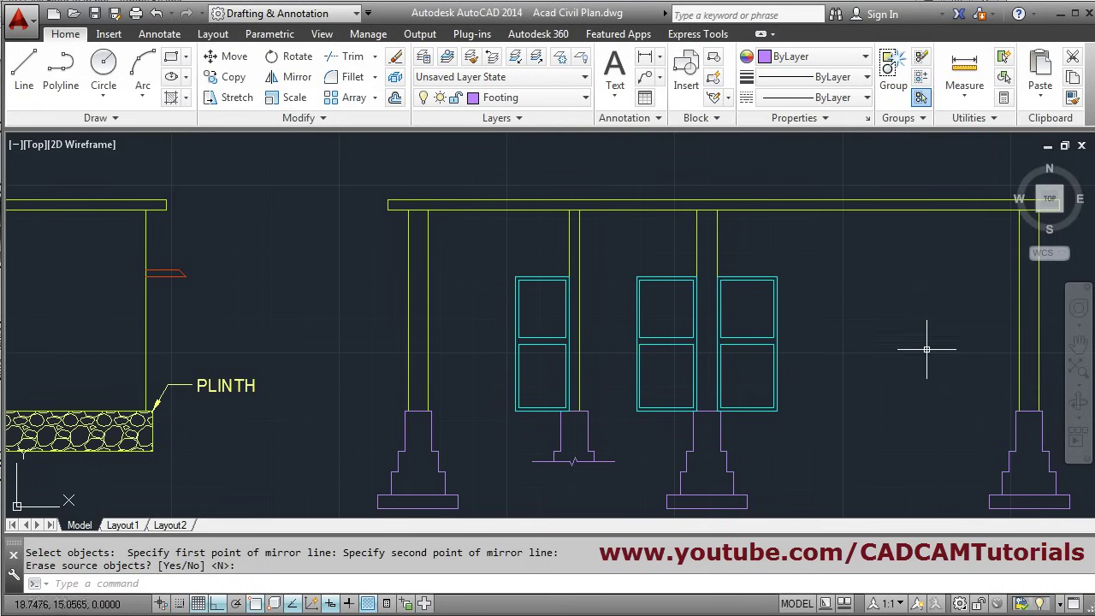
scroll(673, 354, "down", 2)
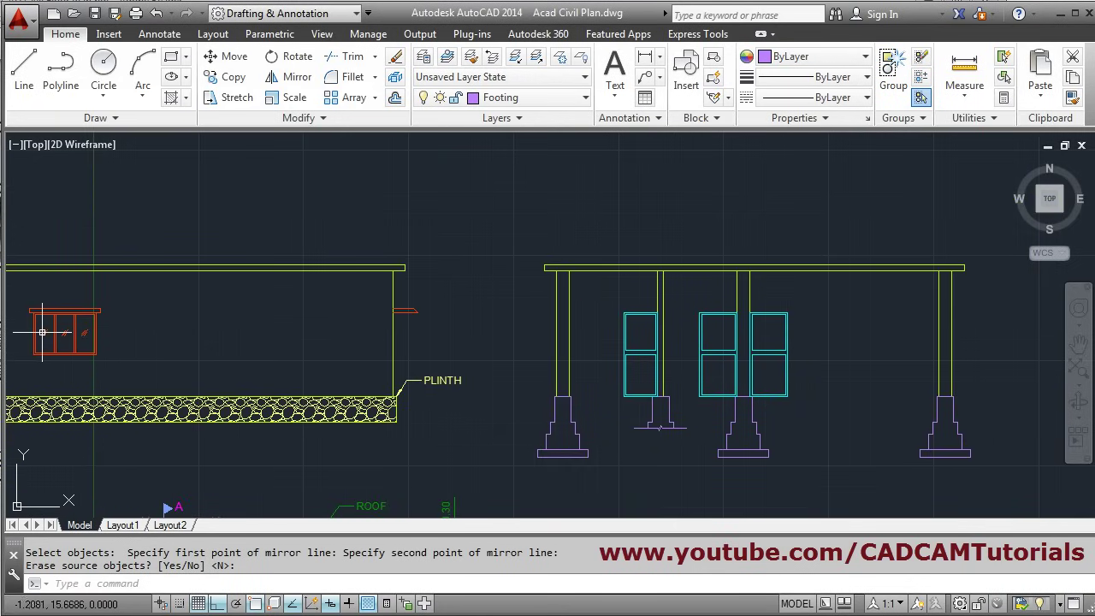
mouse_move(144, 357)
middle_mouse_down()
mouse_move(205, 359)
mouse_move(139, 322)
mouse_move(225, 347)
mouse_move(453, 281)
mouse_move(466, 257)
mouse_move(478, 269)
mouse_move(479, 259)
middle_mouse_up()
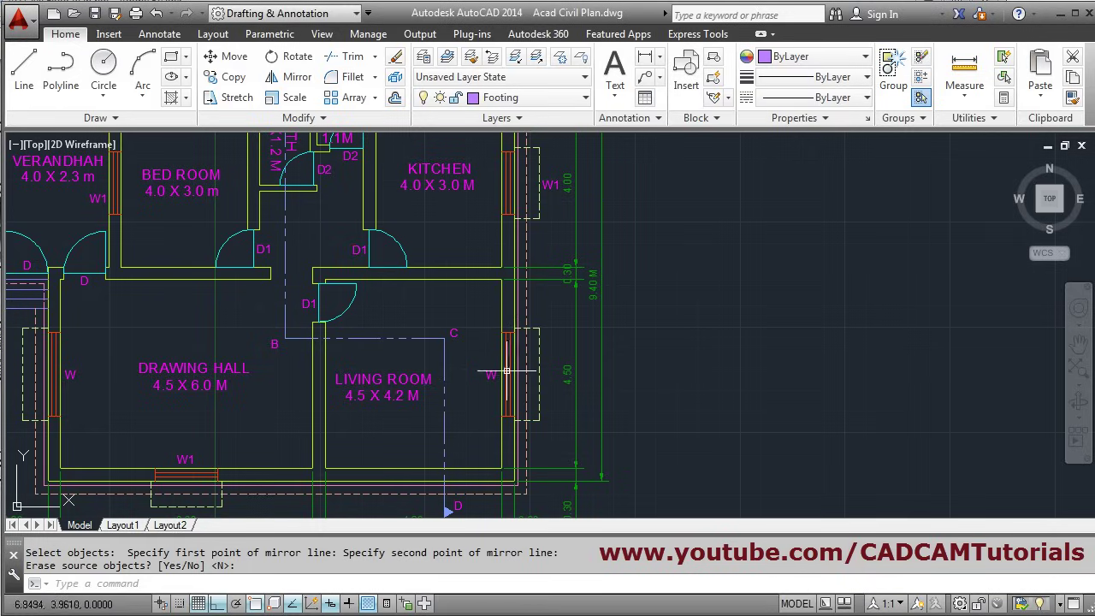
scroll(507, 371, "down", 3)
middle_click_drag(576, 262, 498, 483)
scroll(191, 288, "up", 3)
scroll(210, 301, "up", 2)
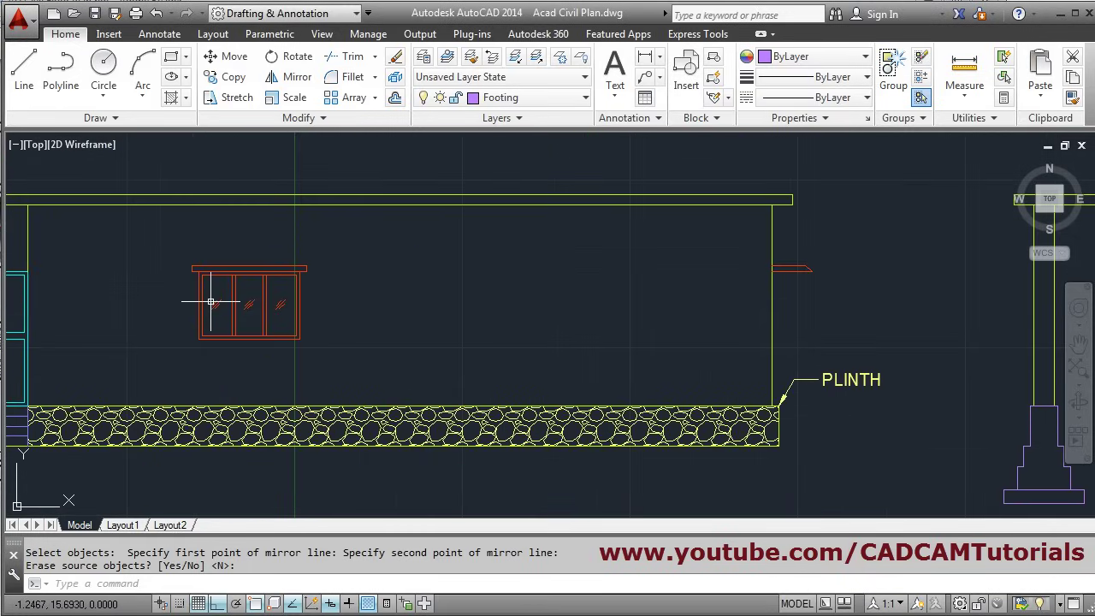
scroll(213, 309, "down", 2)
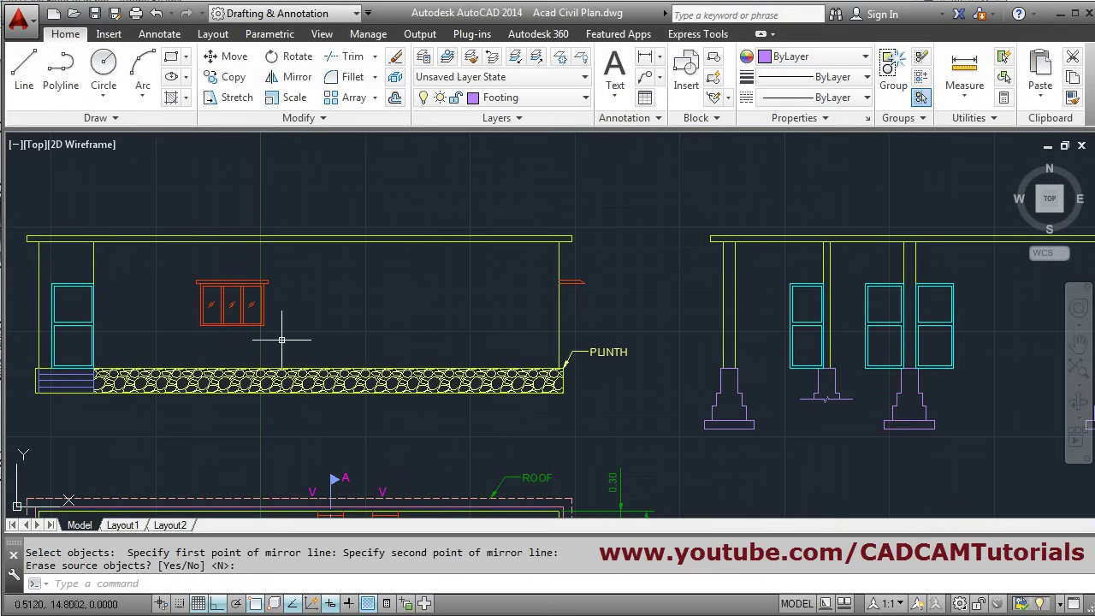
middle_click_drag(330, 326, 325, 120)
scroll(325, 257, "down", 3)
middle_click_drag(390, 364, 396, 436)
middle_click_drag(445, 290, 402, 393)
scroll(564, 319, "up", 2)
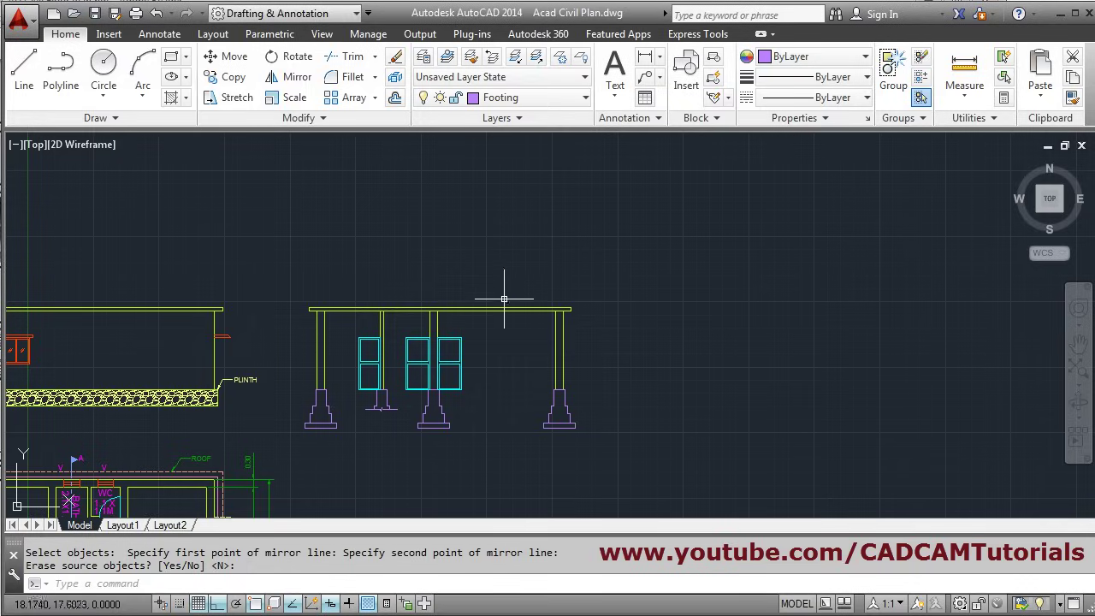
Draw a vertical guide line from the midpoint of the slab's underside between the third and fourth walls down to the doors' top level
scroll(507, 334, "up", 2)
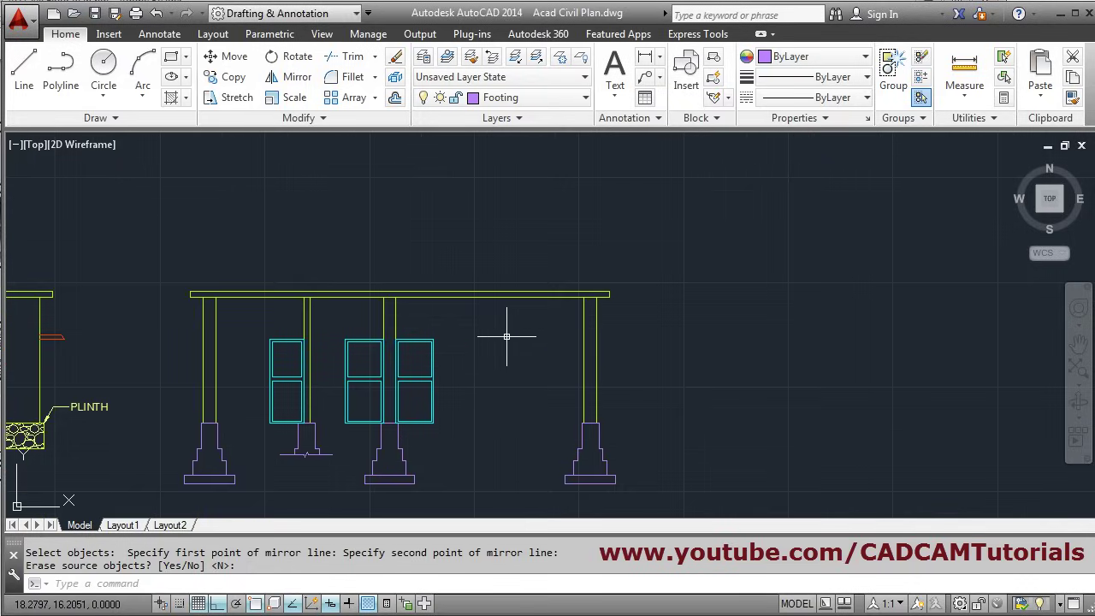
scroll(508, 313, "up", 2)
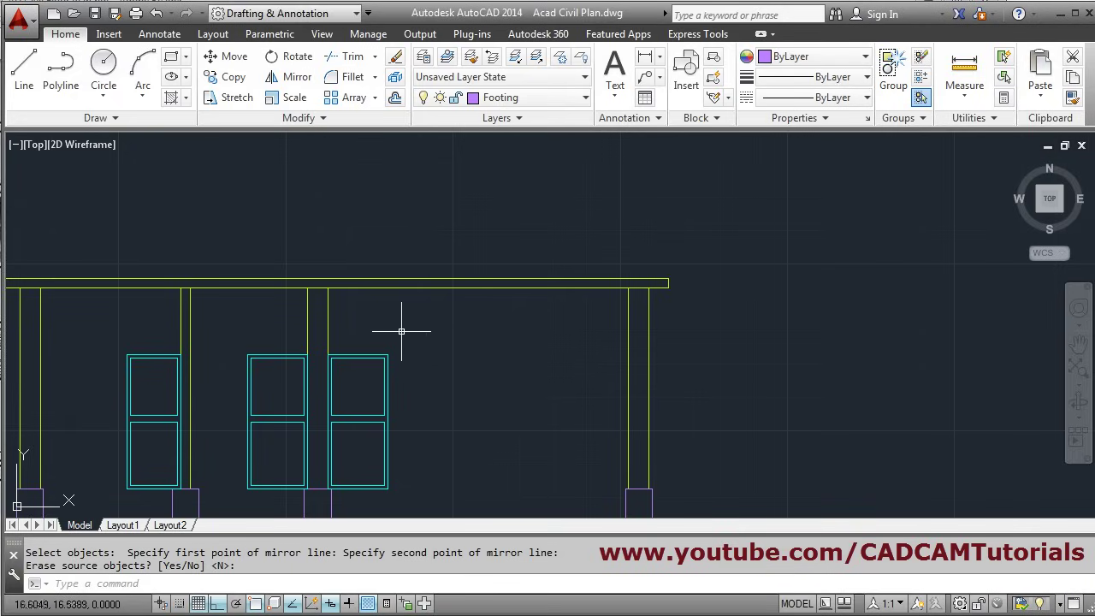
left_click(19, 84)
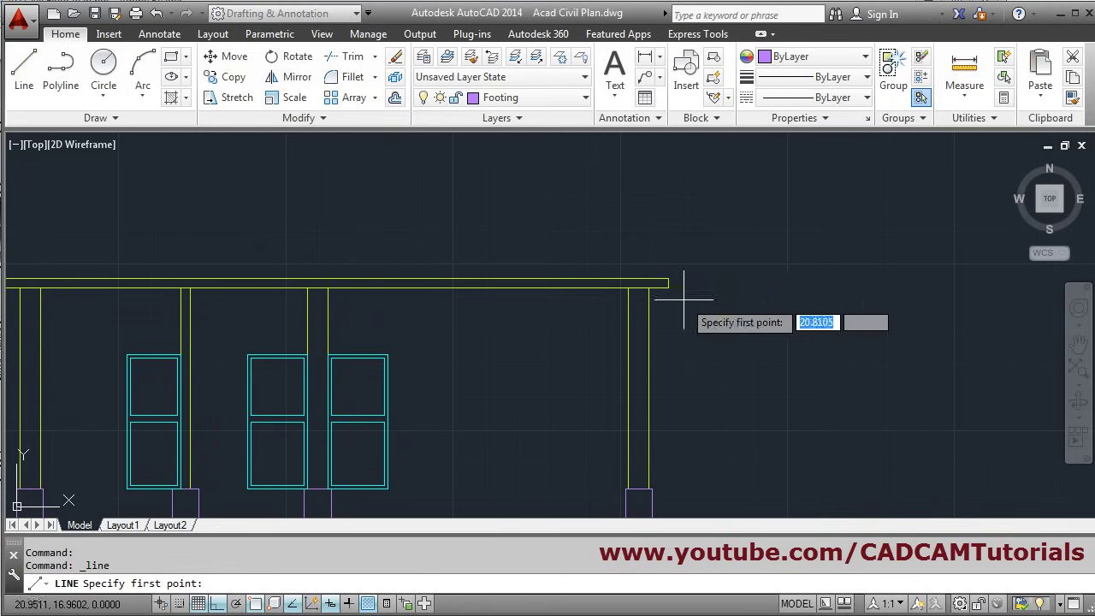
right_click(541, 183, "shift")
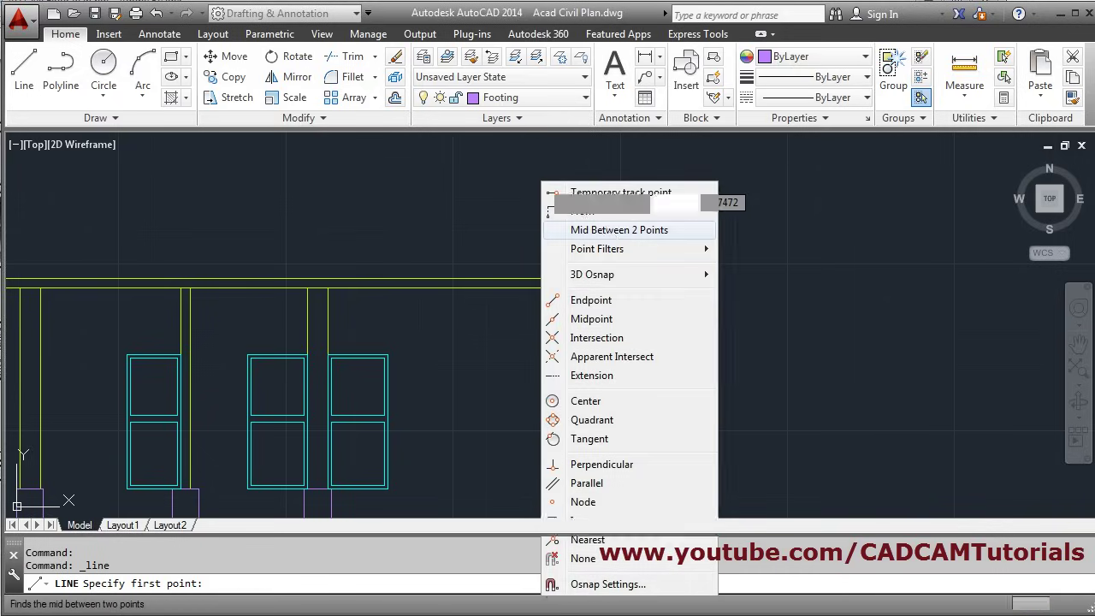
left_click(620, 229)
left_click(328, 285)
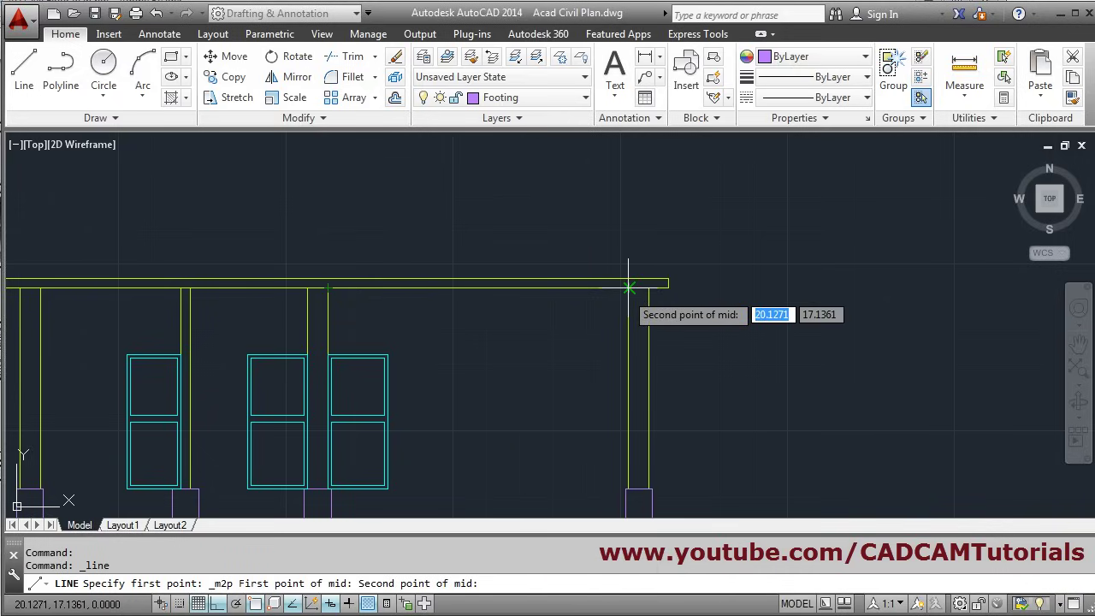
left_click(628, 287)
scroll(503, 331, "up", 2)
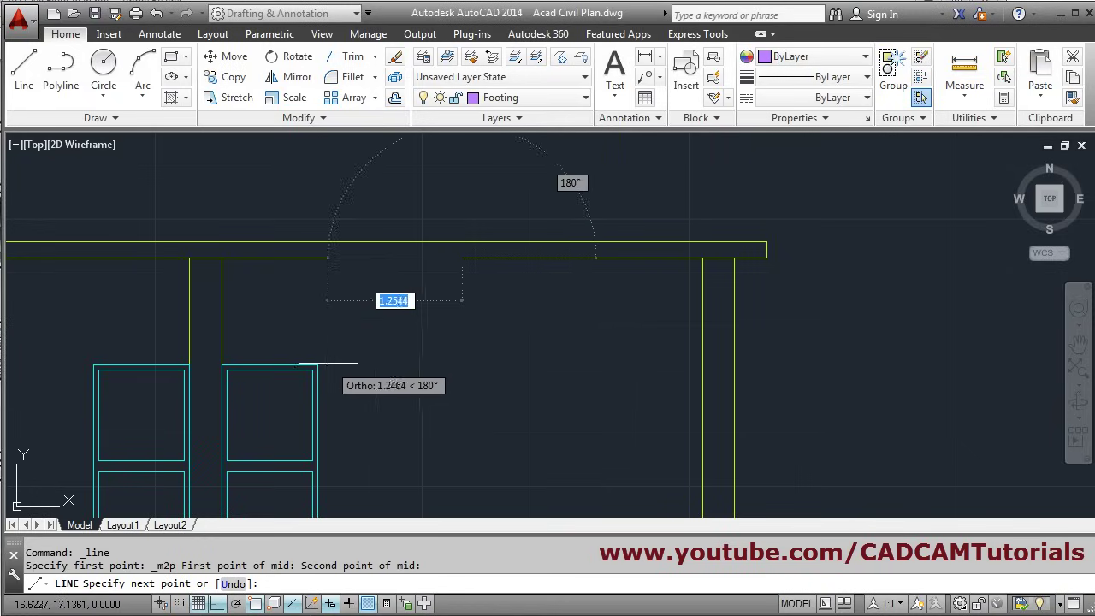
left_click(436, 364)
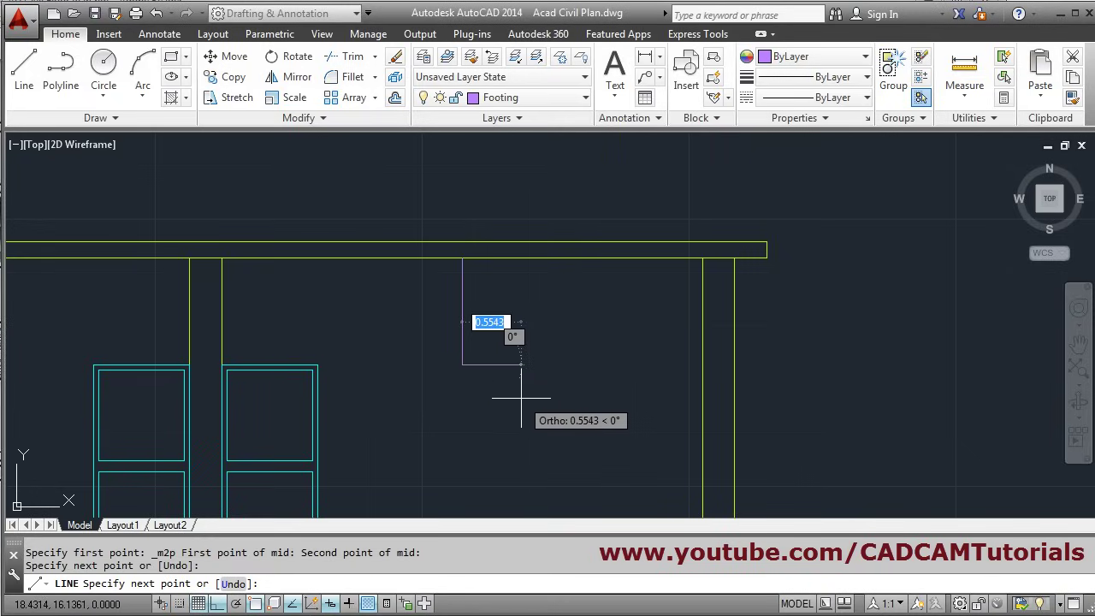
key("Escape")
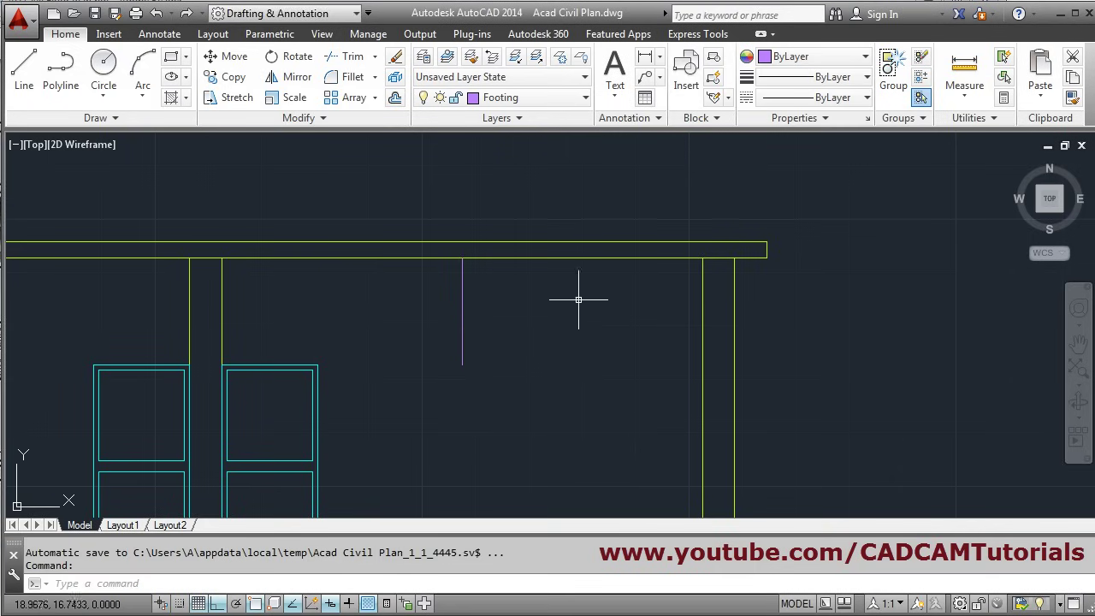
Copy the elevation's three-pane window, without its sunshade, into the section between the third and fourth walls at the guide line's lower end
scroll(606, 286, "down", 4)
mouse_move(609, 292)
middle_mouse_down()
mouse_move(636, 359)
mouse_move(831, 379)
mouse_move(879, 368)
middle_mouse_up()
middle_click_drag(152, 259, 279, 288)
scroll(178, 308, "up", 2)
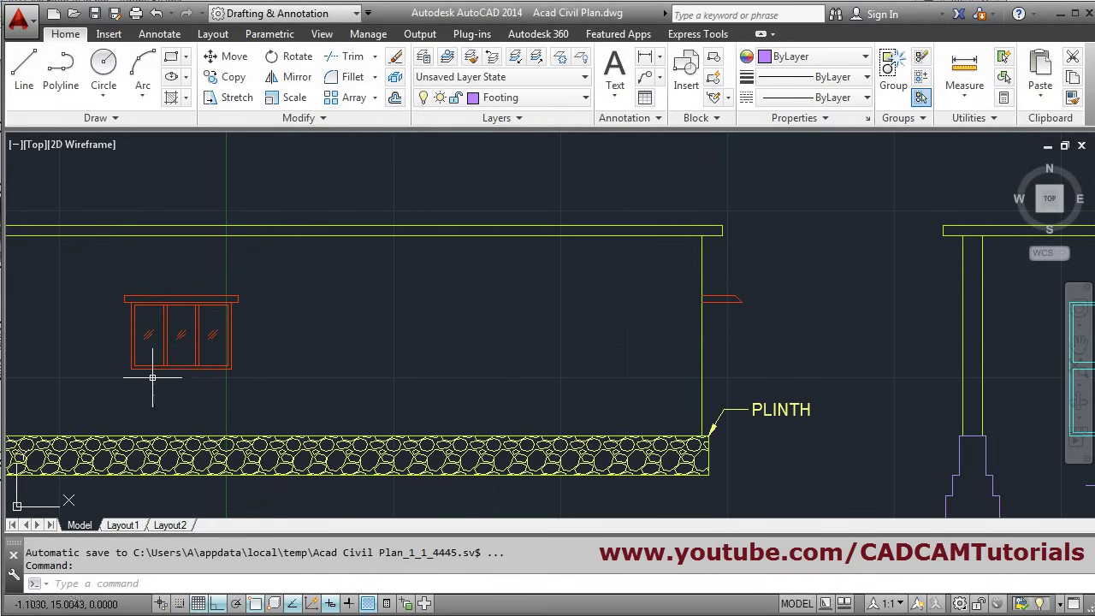
scroll(140, 354, "up", 2)
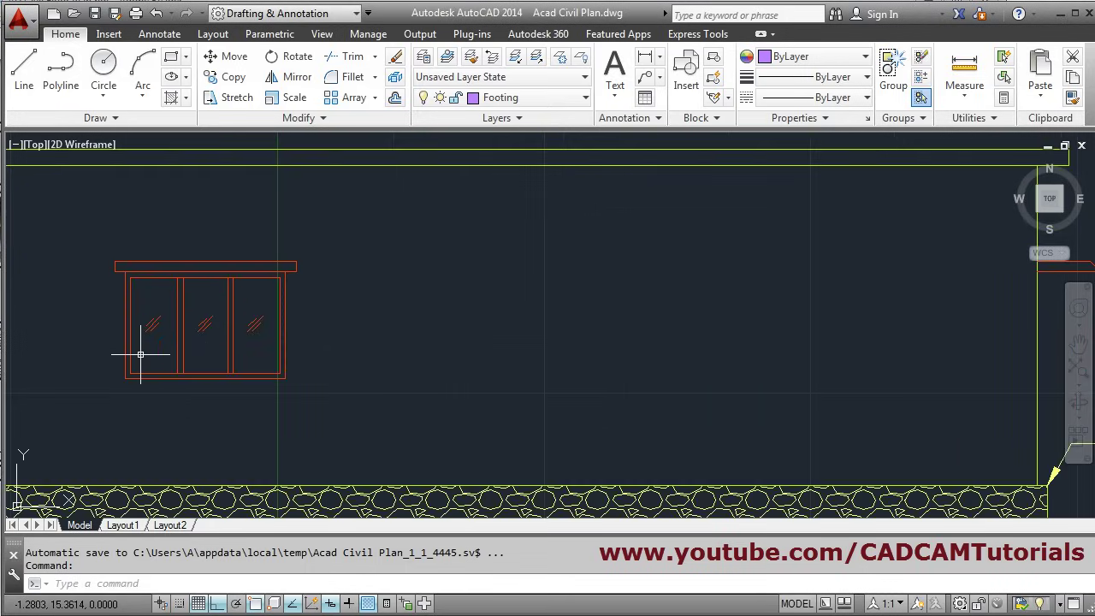
left_click(221, 77)
scroll(135, 310, "up", 2)
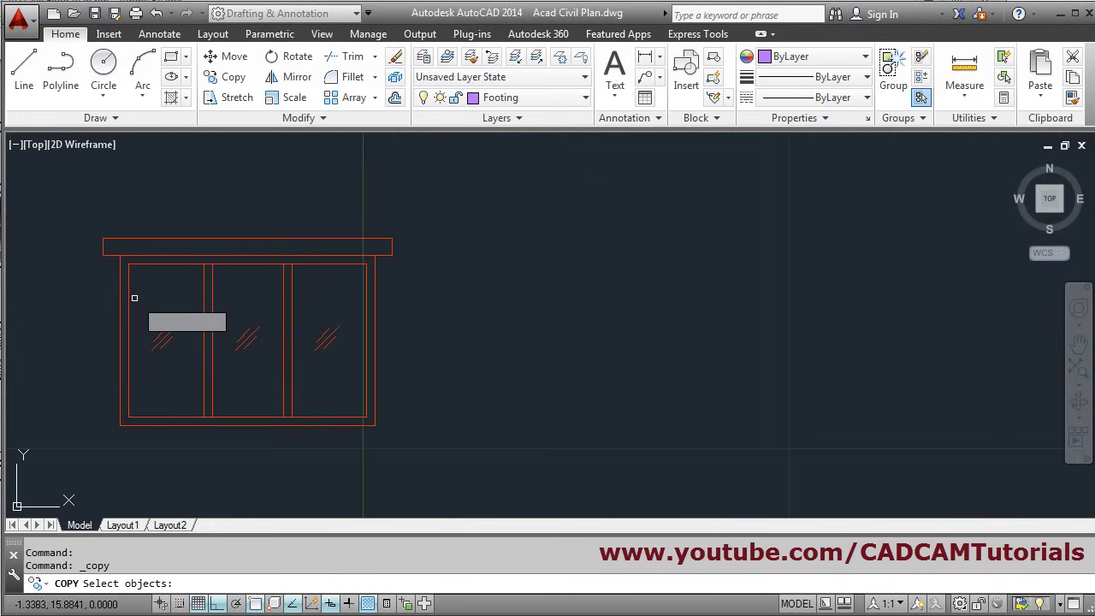
left_click(110, 249)
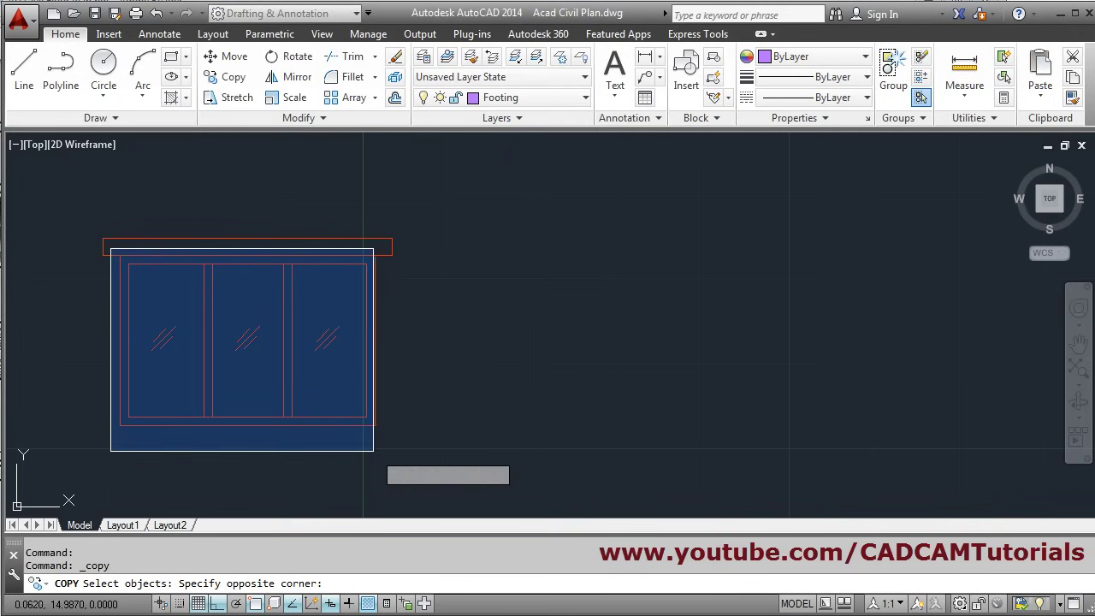
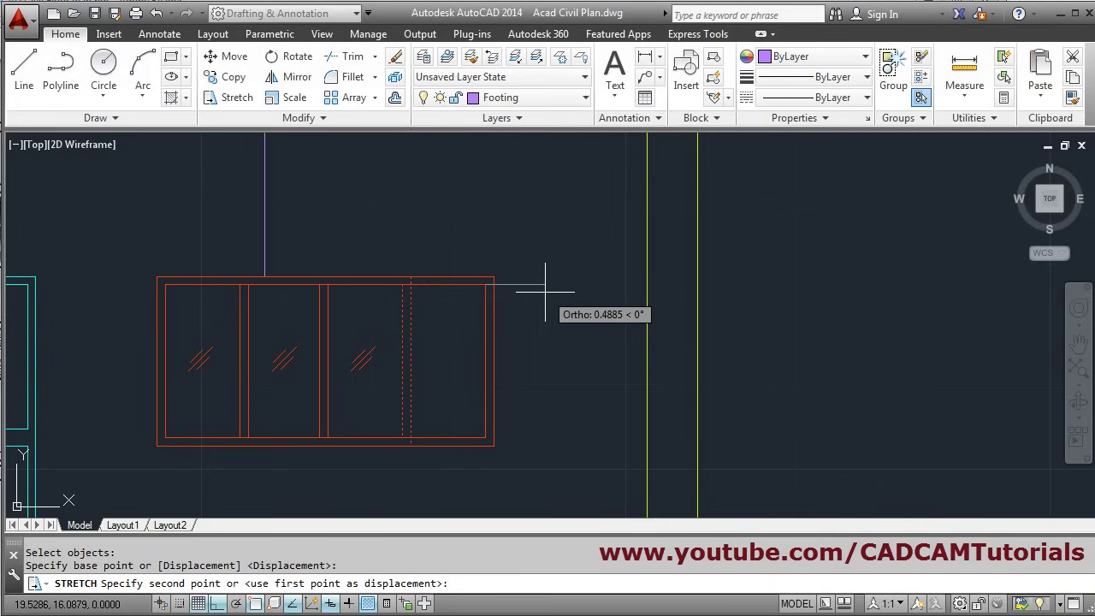
Stretch the right side of the section's window 0.5 to the right and measure the window's overall width
type(".5")
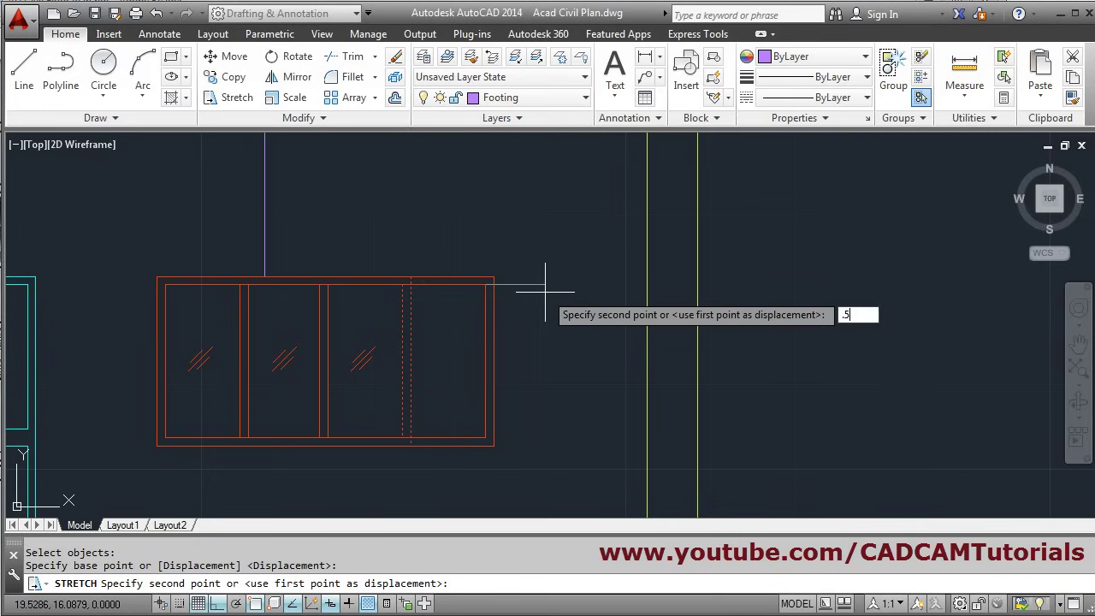
key("Return")
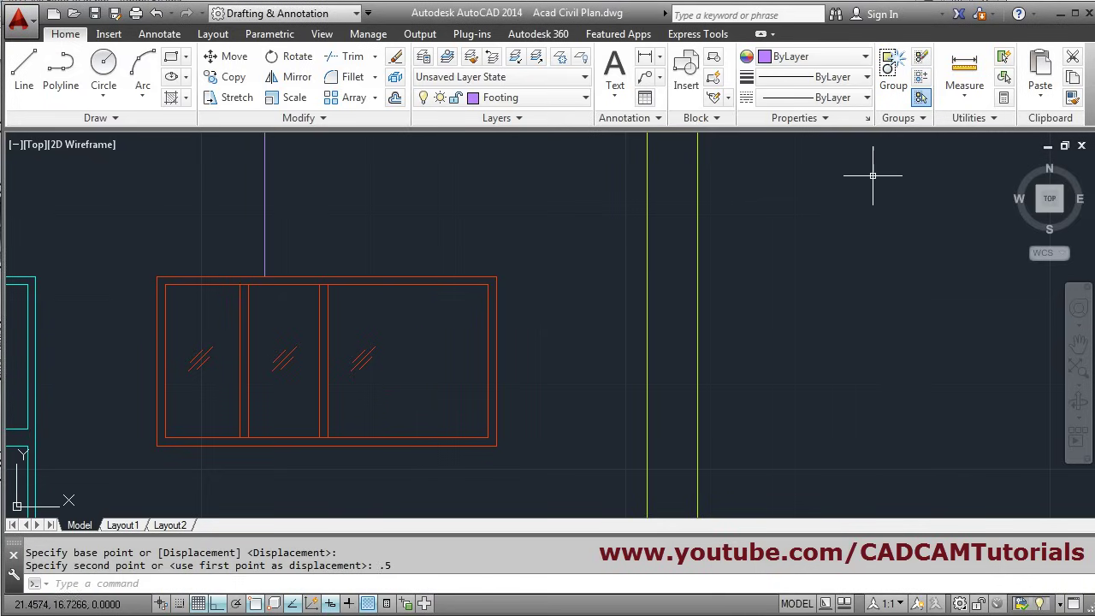
left_click(964, 73)
left_click(156, 276)
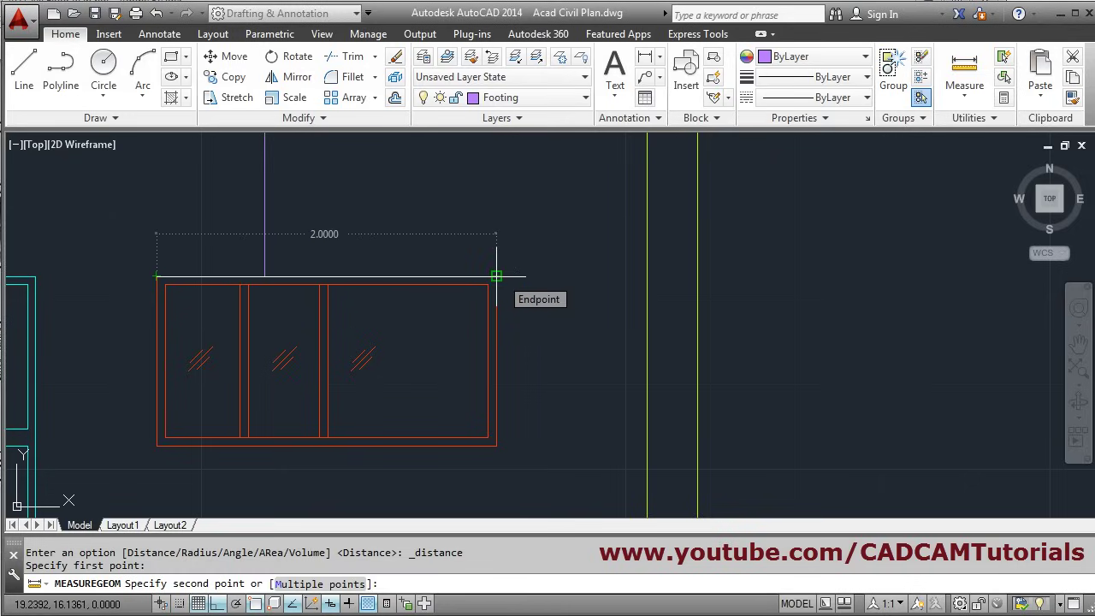
key("Escape")
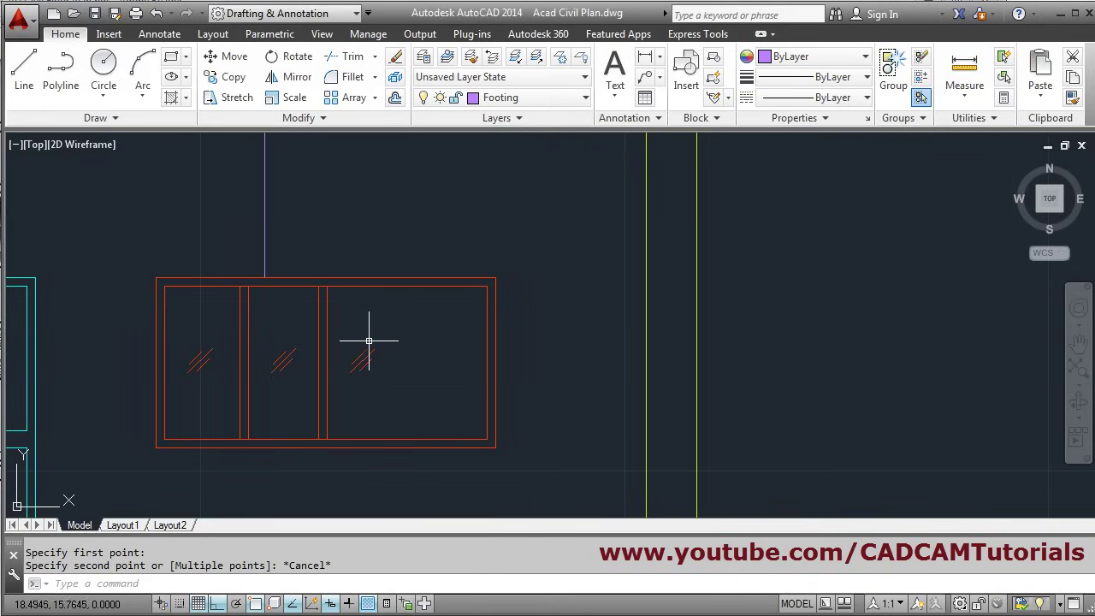
Copy the section window's right mullion and glass lines one pane to the right to form a fourth pane
left_click(229, 76)
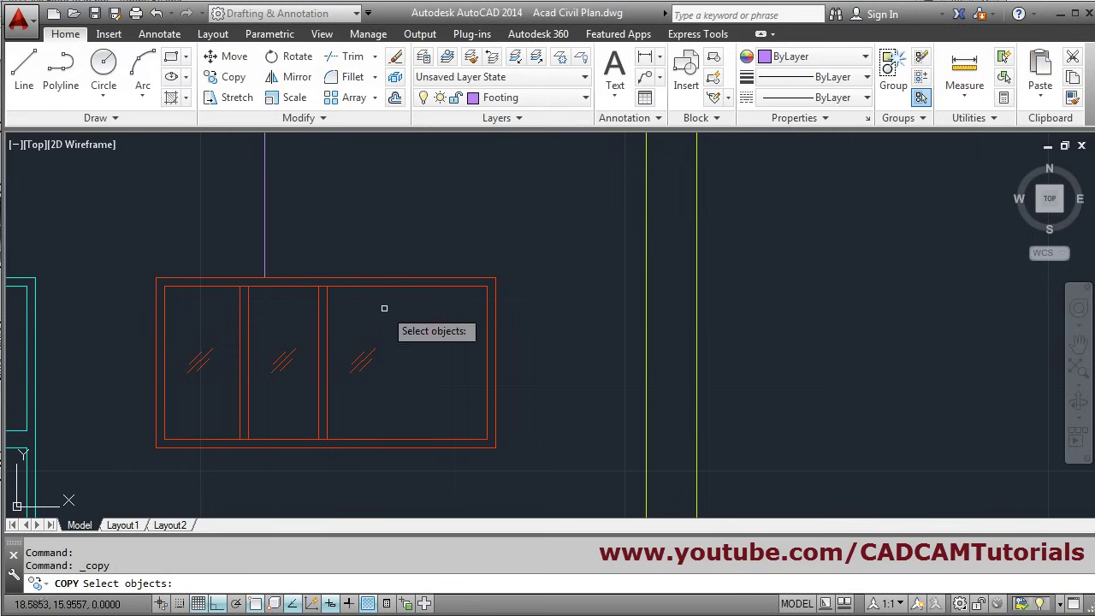
left_click(385, 309)
left_click(315, 387)
key("Return")
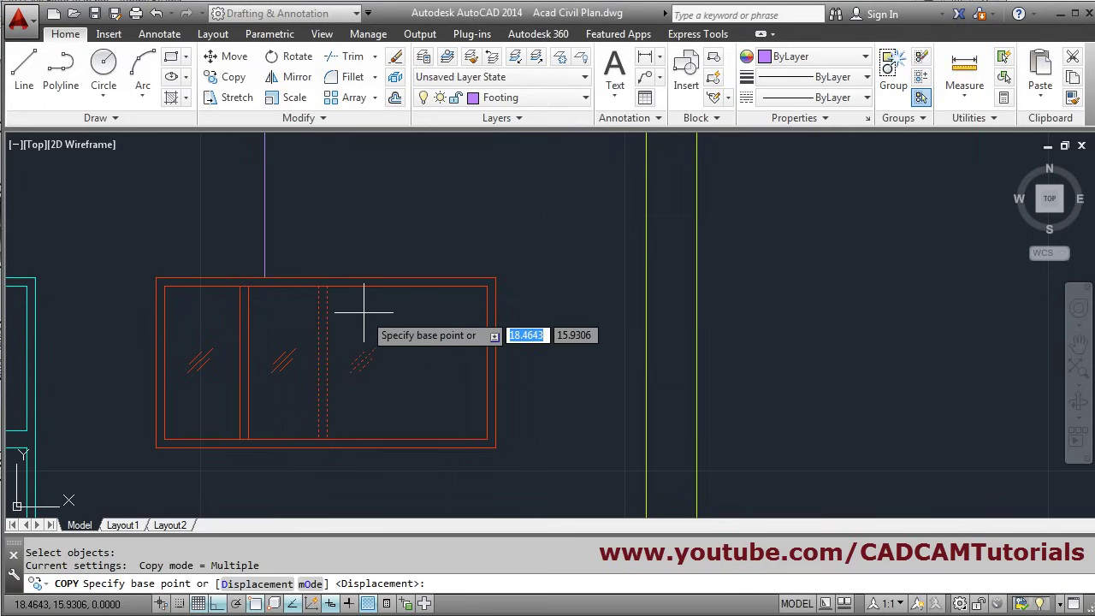
scroll(363, 313, "up", 2)
middle_click_drag(363, 313, 422, 273)
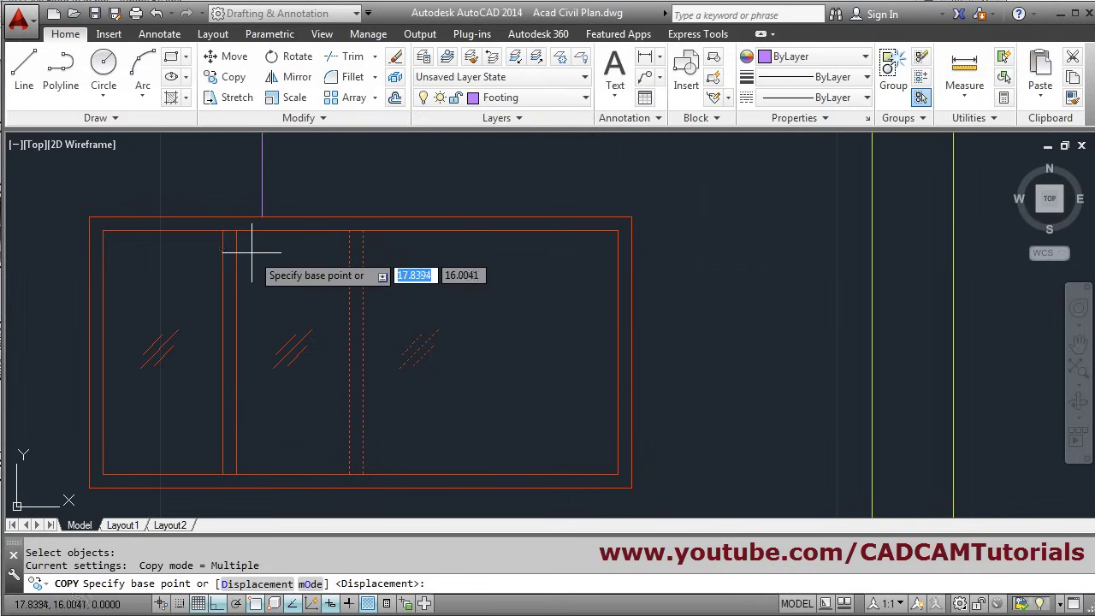
left_click(236, 231)
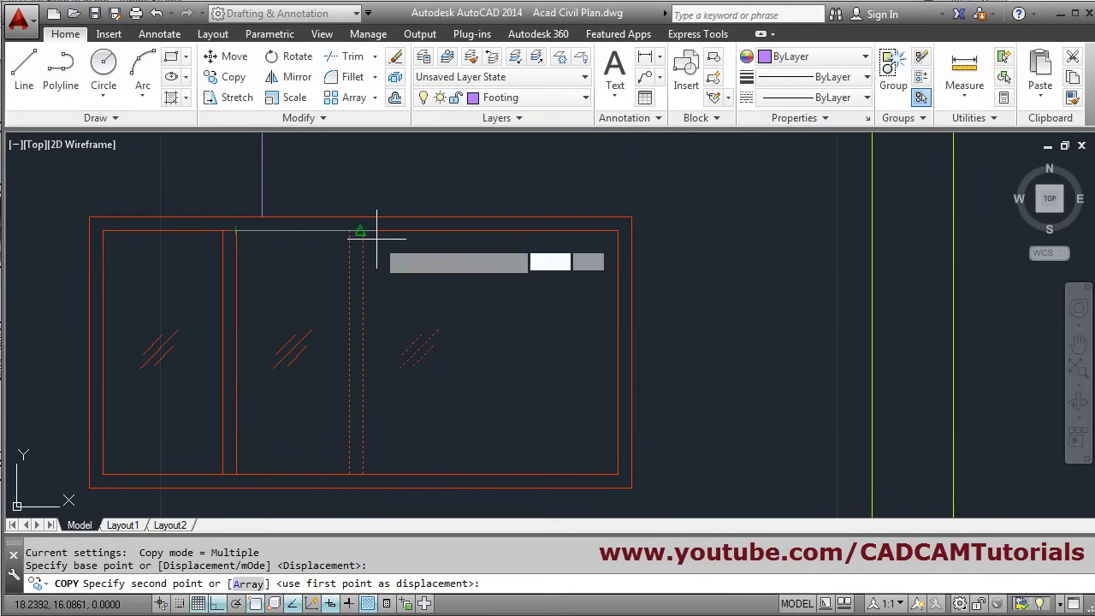
left_click(362, 231)
key("Escape")
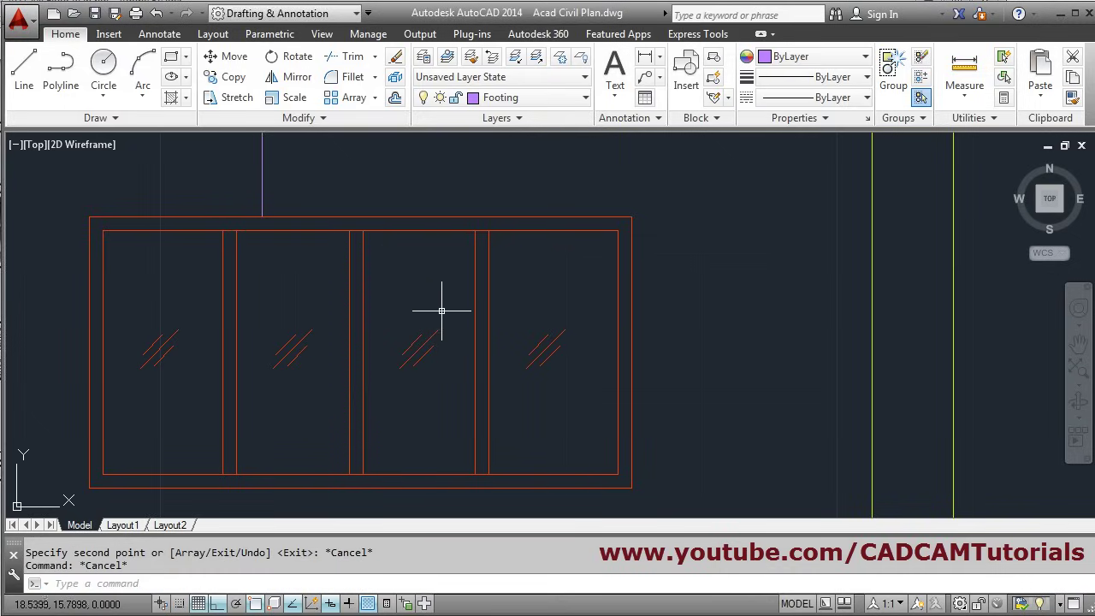
Move the four-pane window by the midpoint of its top edge to the lower end of the vertical guide line
scroll(445, 314, "down", 3)
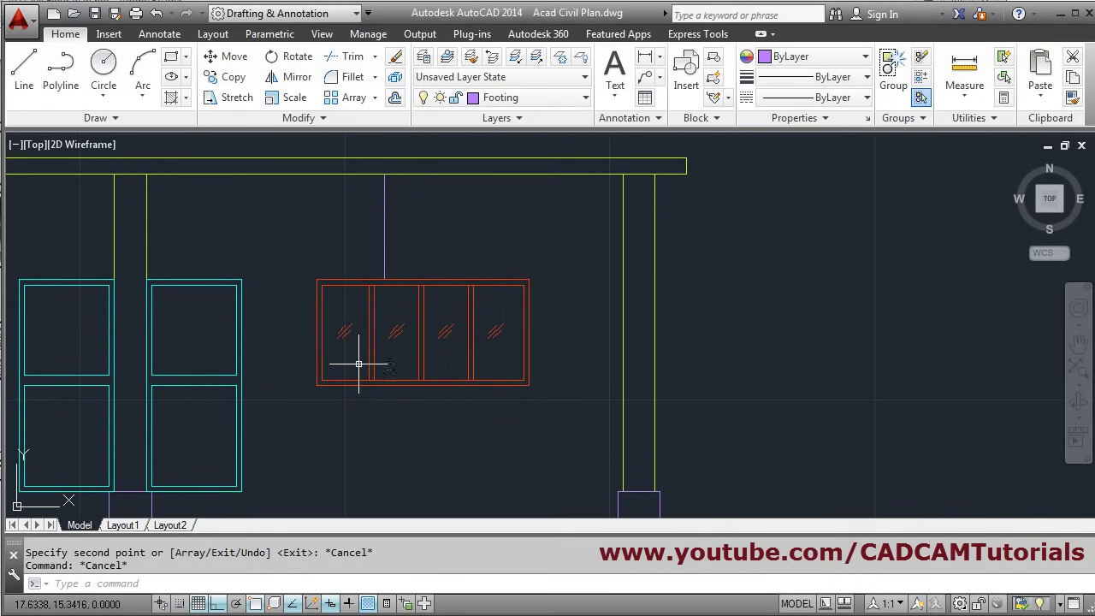
scroll(378, 315, "up", 2)
scroll(439, 336, "down", 2)
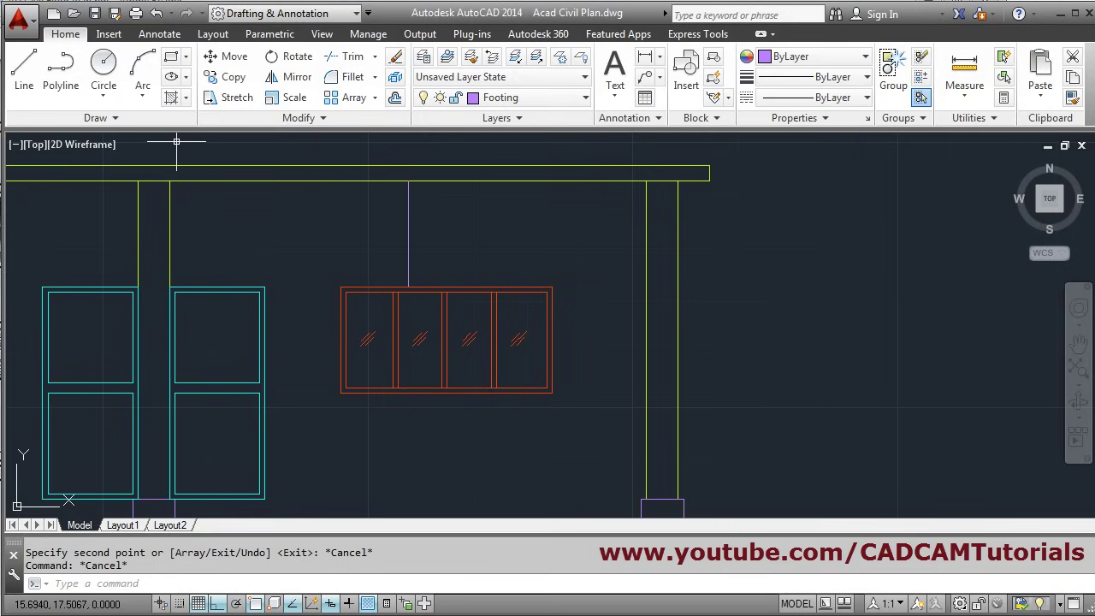
left_click(227, 56)
left_click(322, 263)
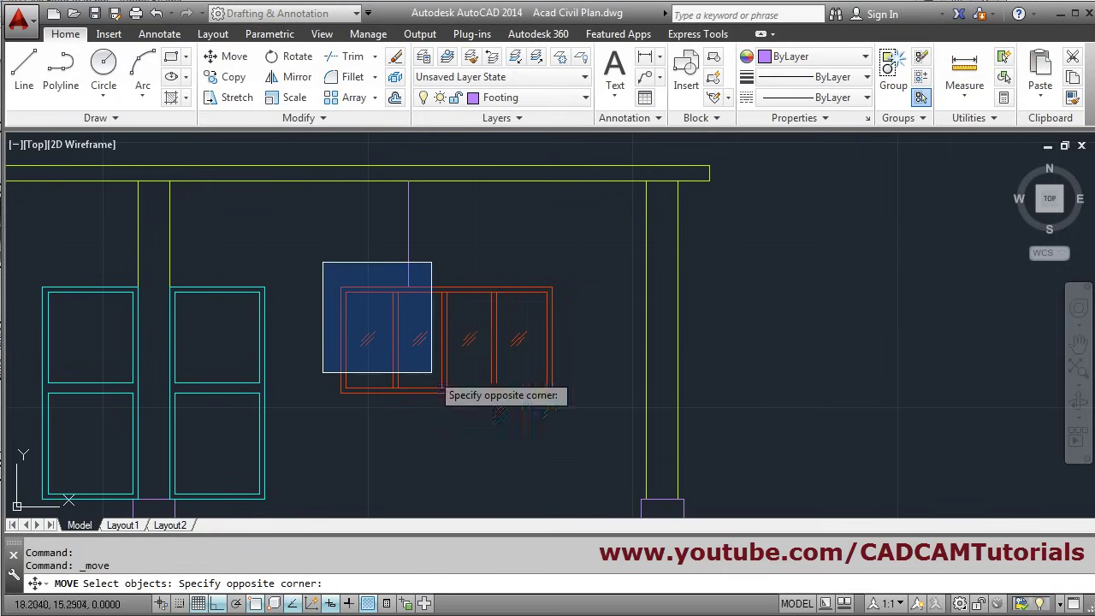
left_click(570, 408)
key("Return")
scroll(466, 248, "up", 2)
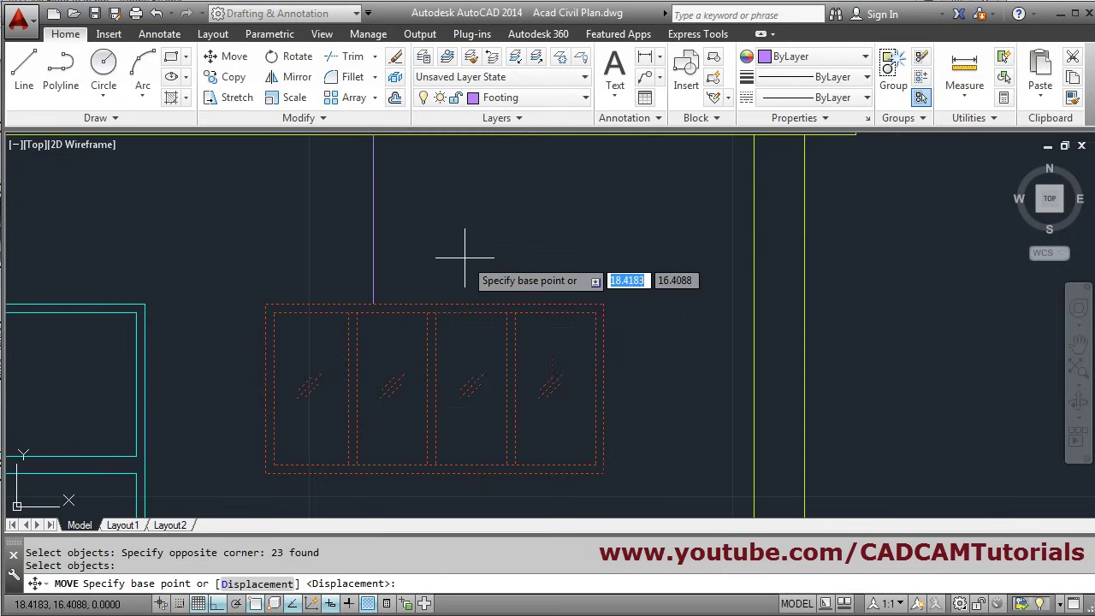
left_click(435, 303)
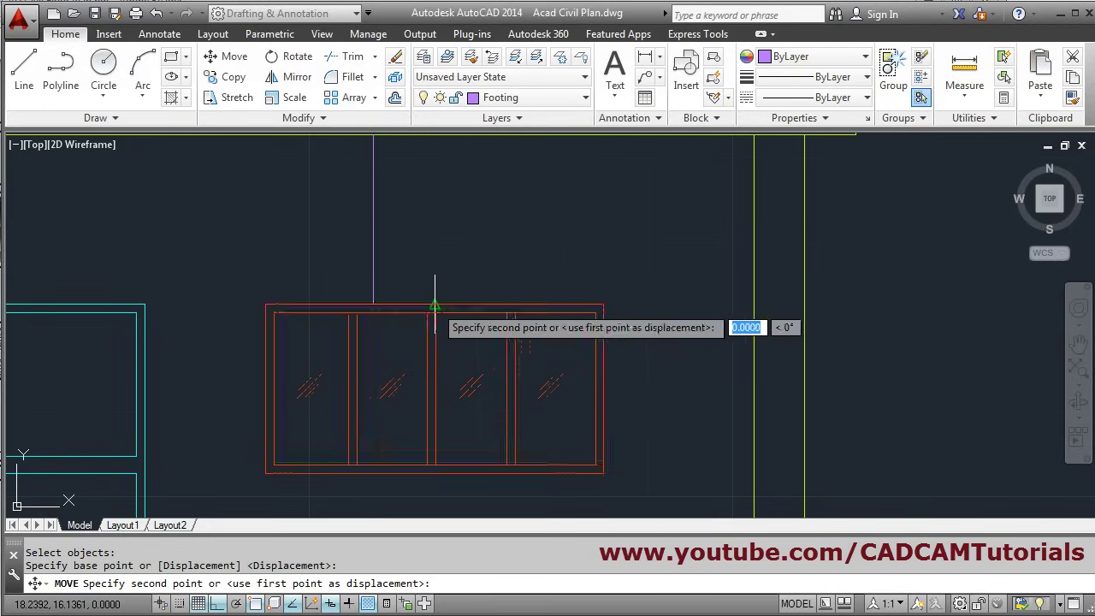
left_click(373, 304)
scroll(473, 284, "down", 3)
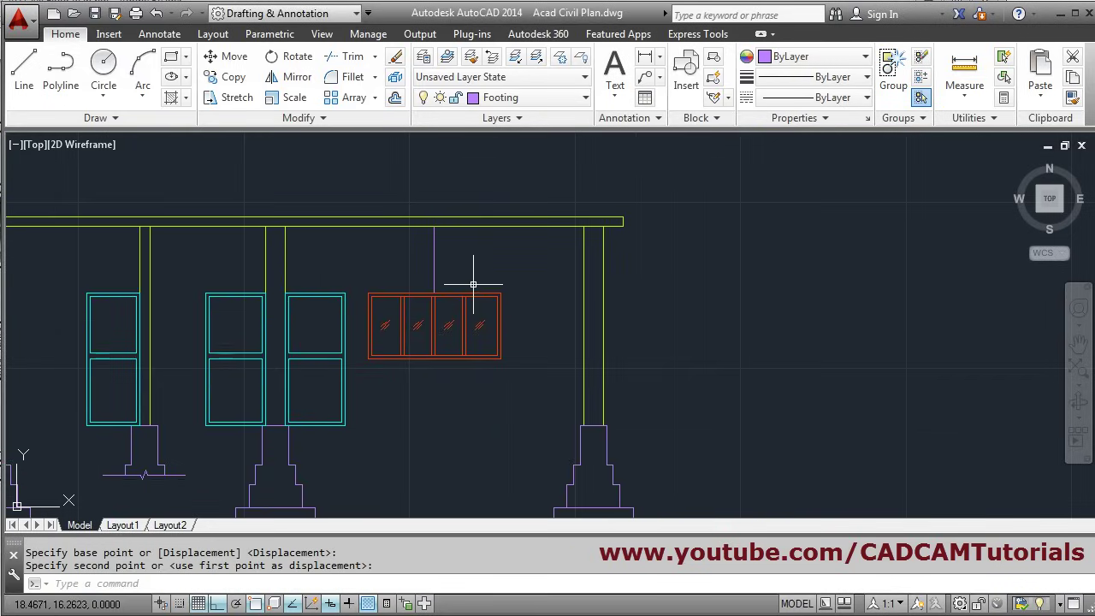
Erase the vertical guide line between the roof slab and the section's window
type("e")
key("Return")
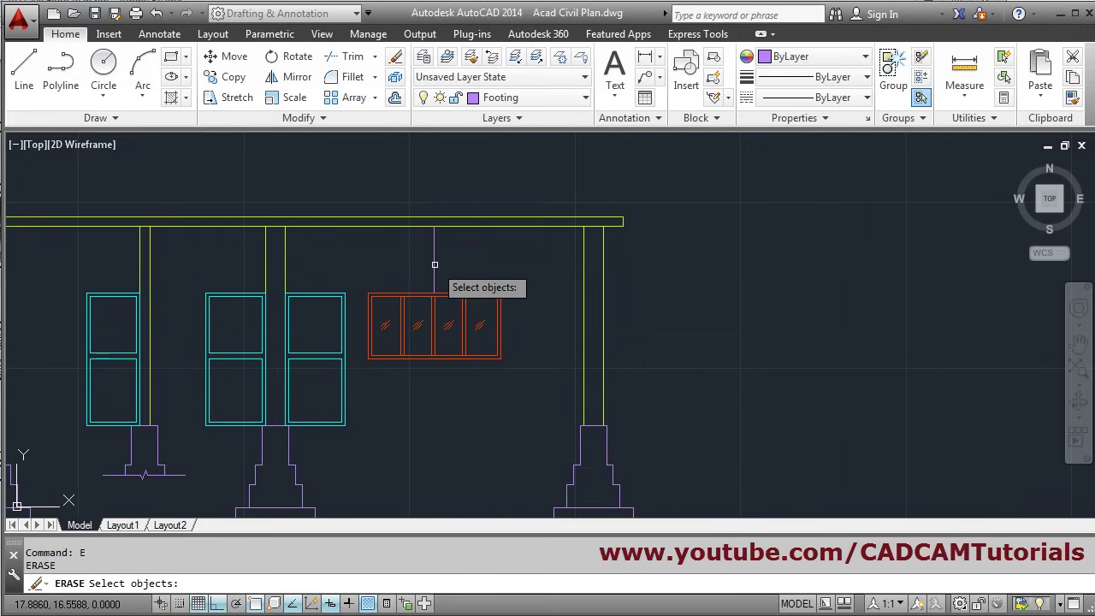
left_click(435, 260)
scroll(547, 283, "down", 3)
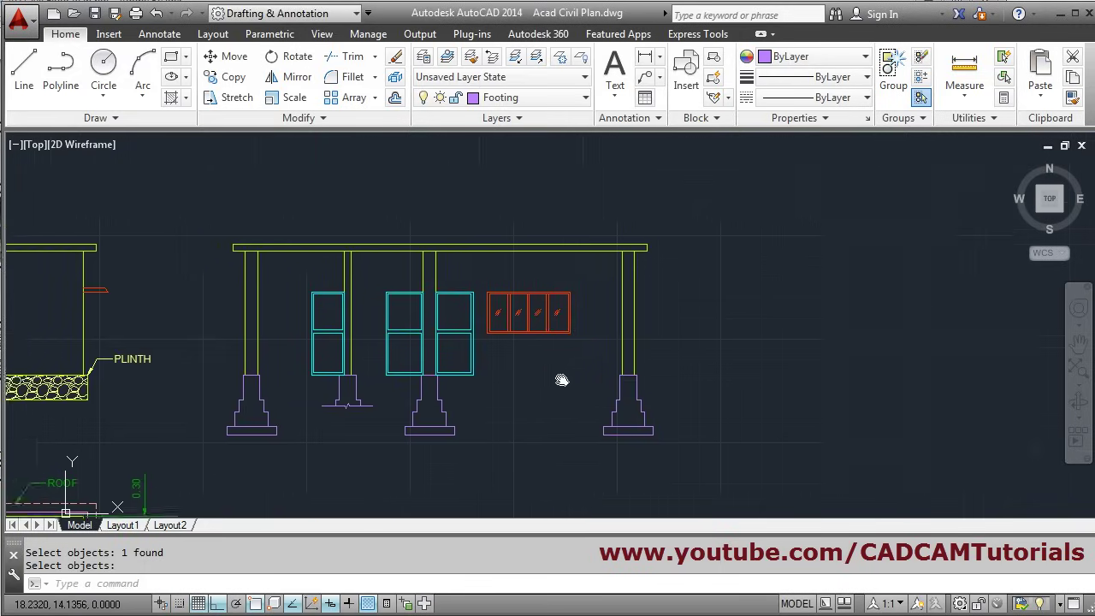
Examine the floor and plinth filling between the footings of Section ABCD in the reference PDF and compare it with the drawing
scroll(483, 334, "up", 3)
scroll(483, 334, "up", 1)
scroll(631, 342, "down", 1)
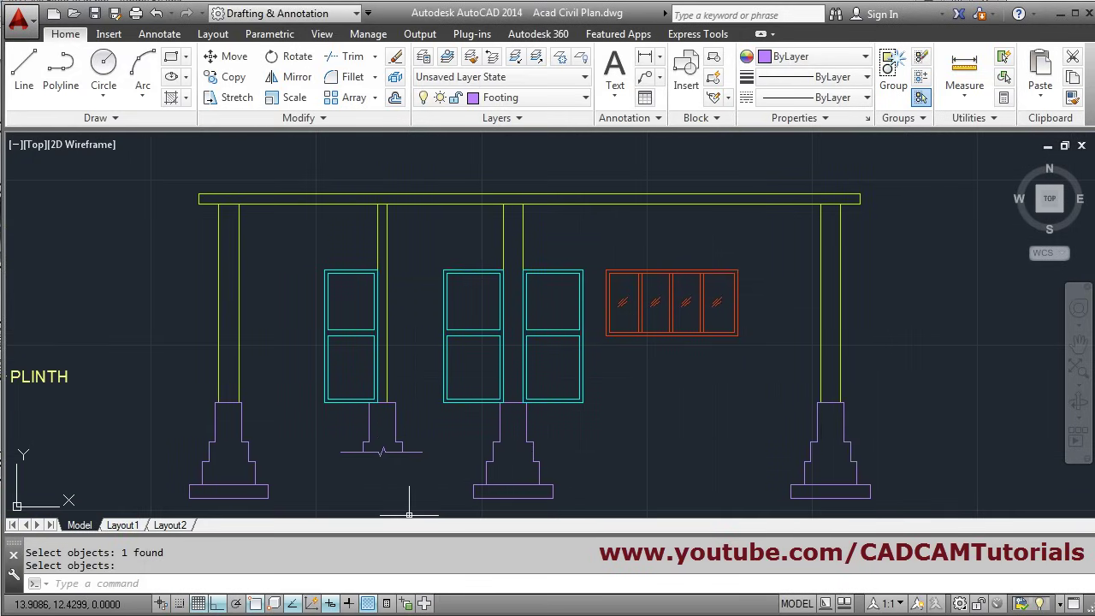
key("alt+Tab")
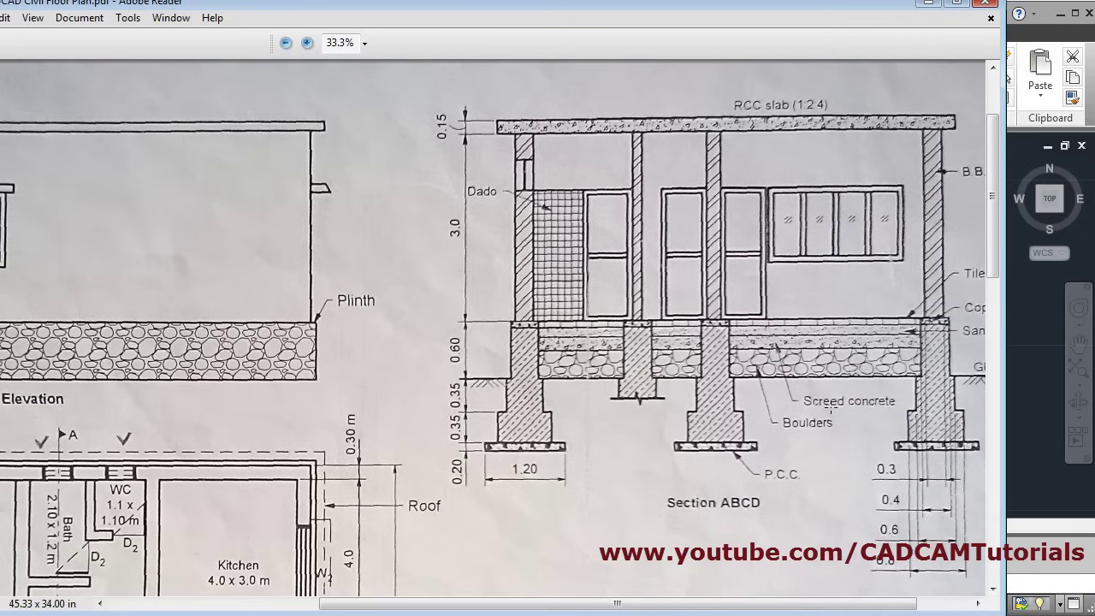
scroll(830, 407, "up", 1)
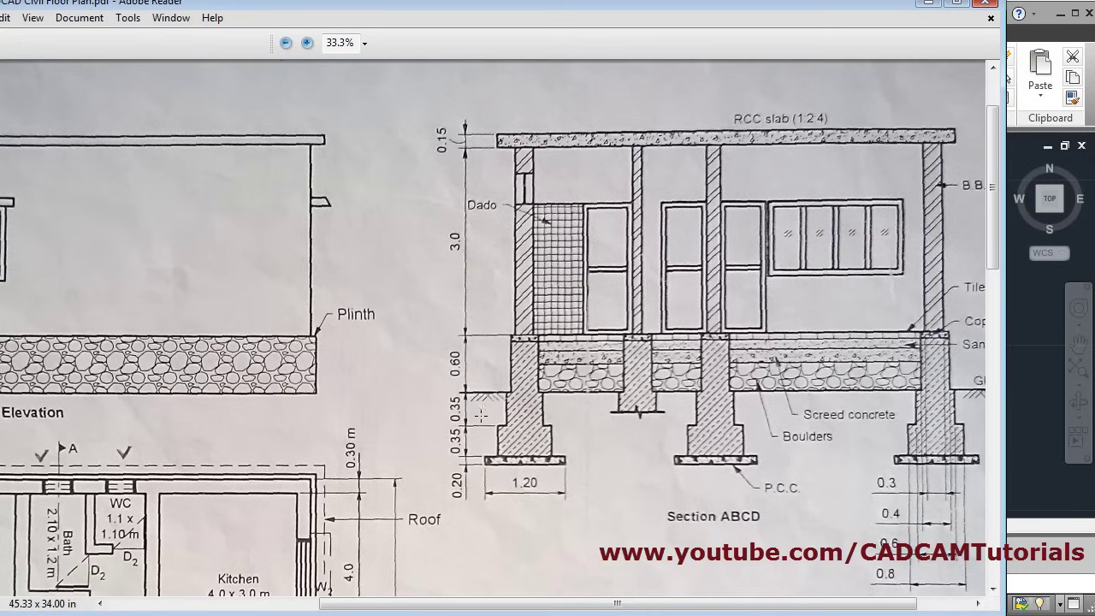
left_click(931, 7)
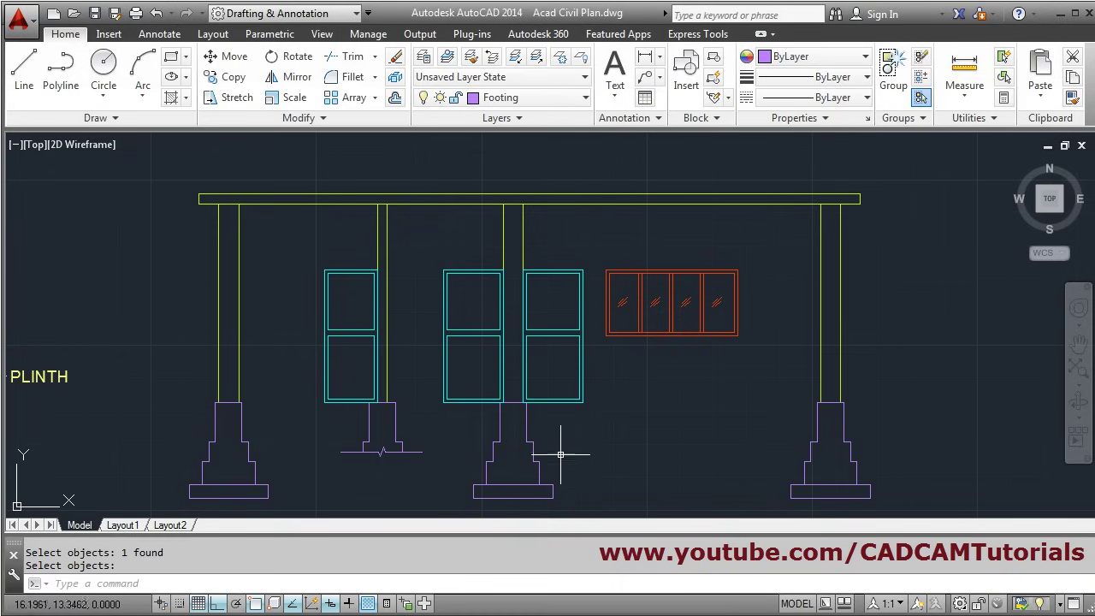
scroll(427, 447, "down", 1)
scroll(402, 445, "up", 1)
middle_click_drag(394, 445, 377, 407)
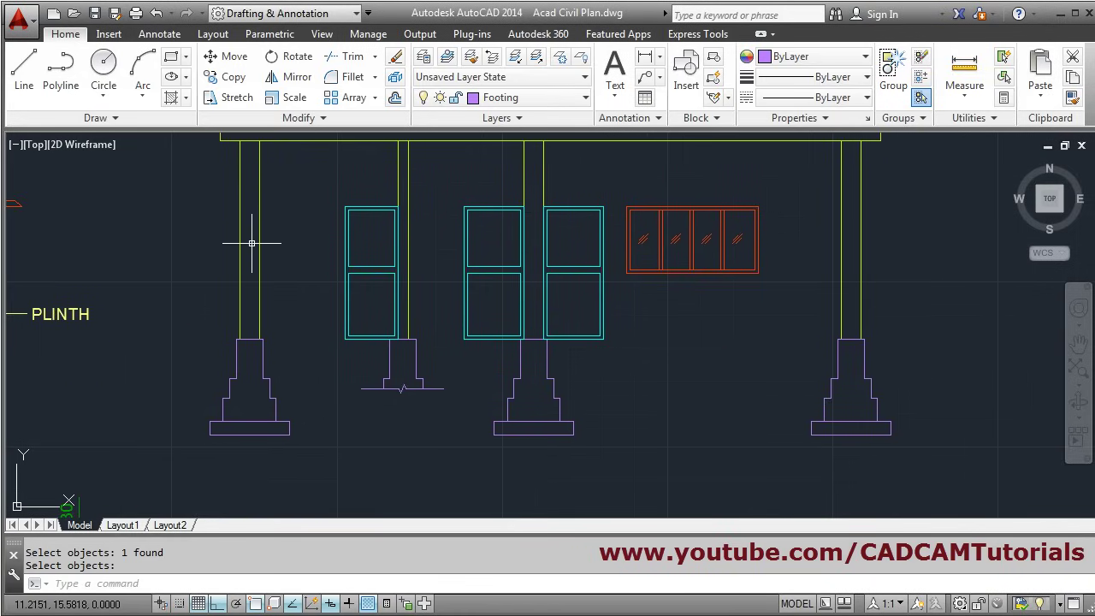
left_click(25, 85)
scroll(256, 325, "up", 2)
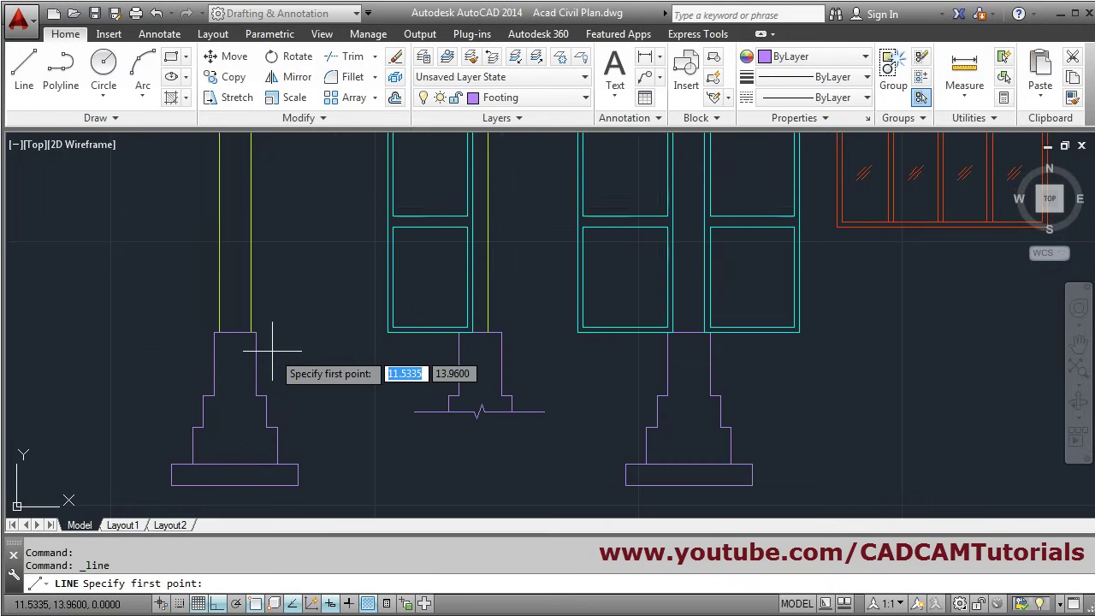
scroll(384, 393, "up", 1)
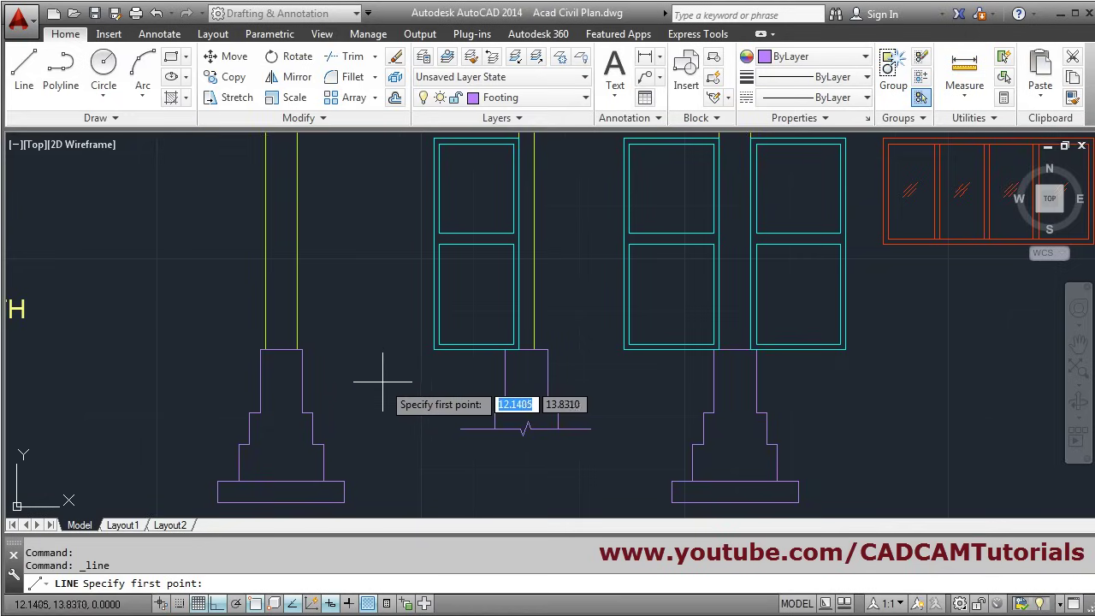
scroll(368, 377, "down", 2)
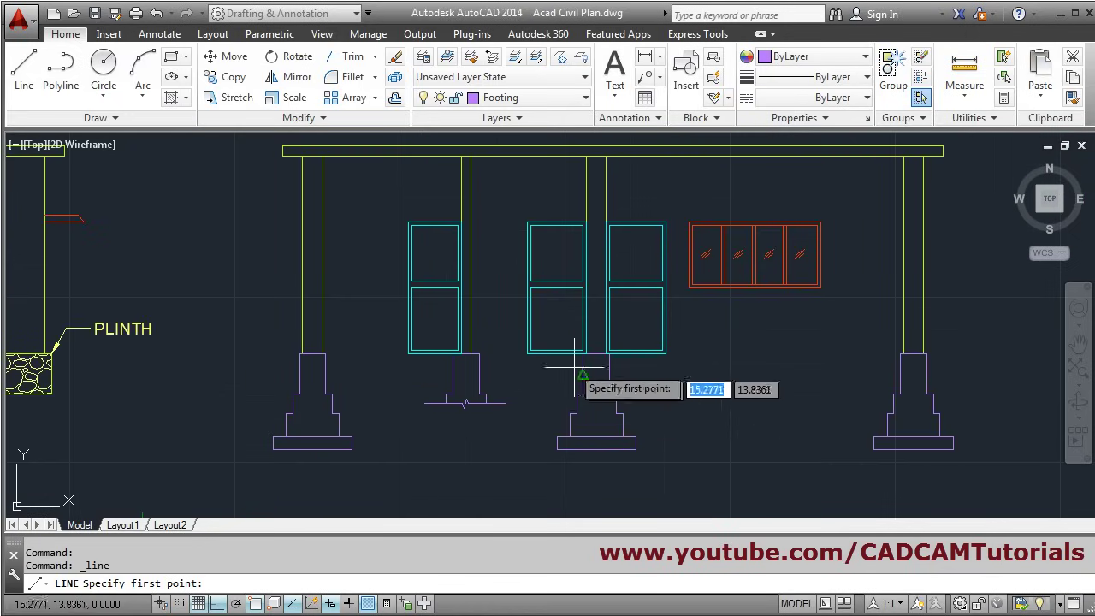
key("Escape")
Join the footings' top edges into one continuous floor line running from the first footing to the last
left_click(307, 118)
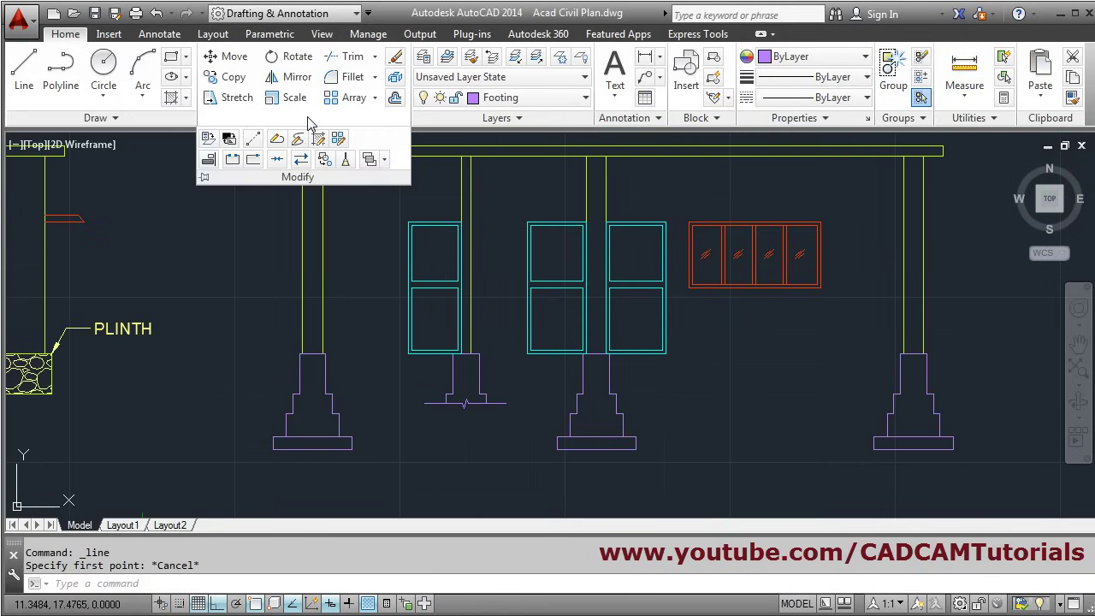
left_click(277, 163)
scroll(453, 337, "up", 2)
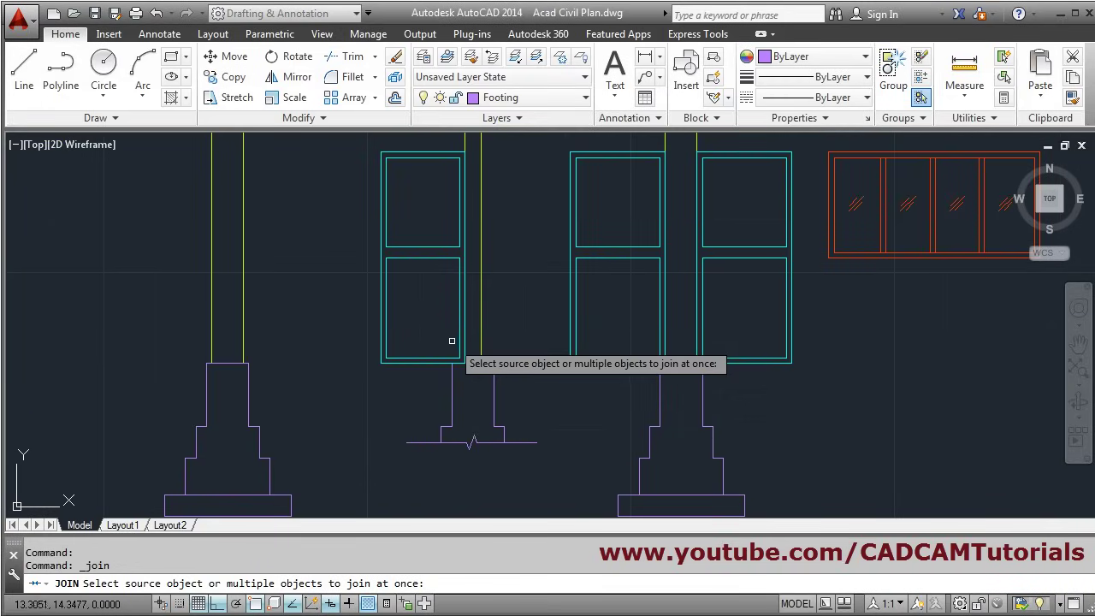
left_click(225, 363)
left_click(479, 363)
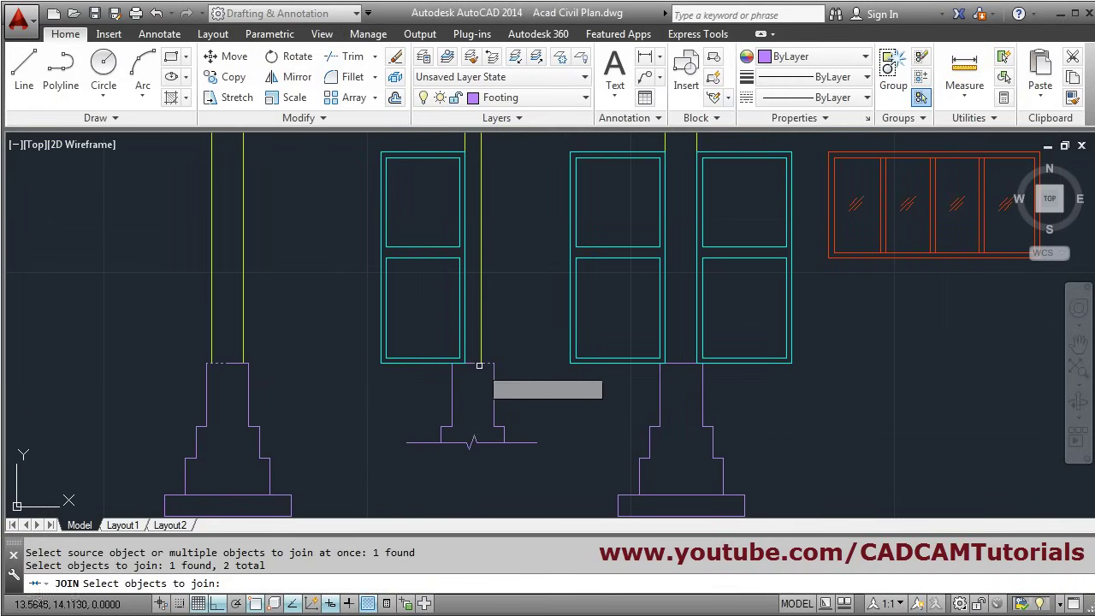
left_click(676, 365)
scroll(607, 349, "down", 2)
scroll(777, 362, "up", 2)
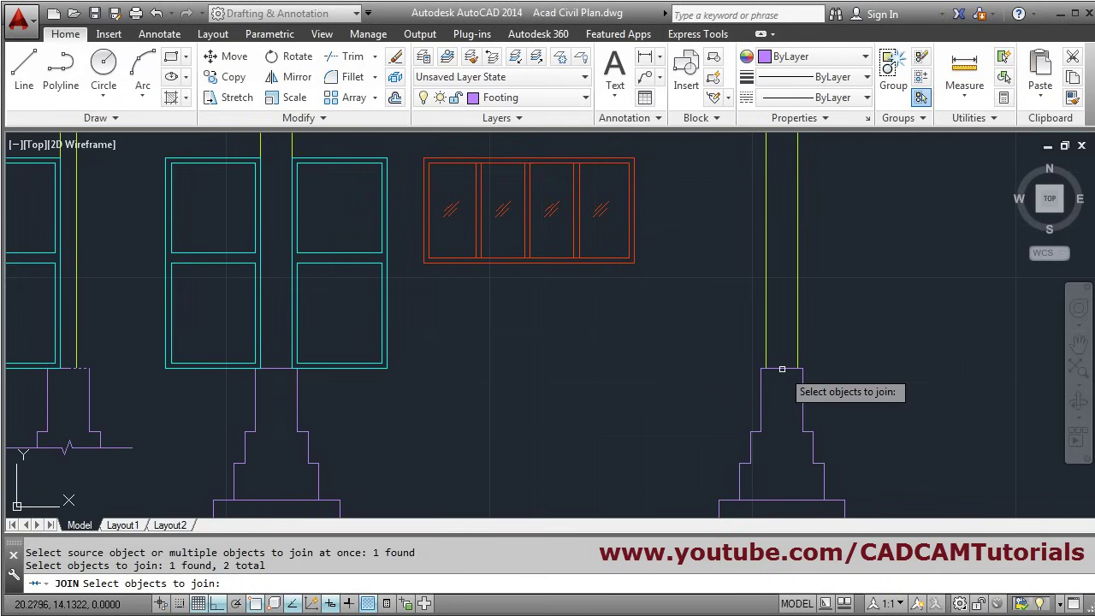
key("Return")
scroll(941, 312, "down", 2)
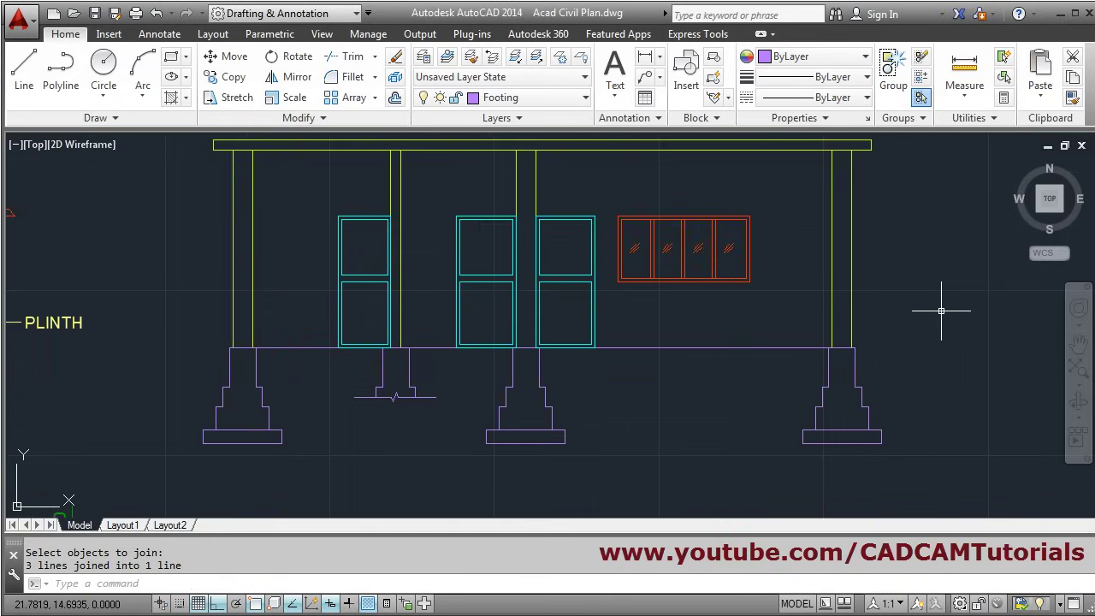
Join the first footing's left upper step line with the last footing's right upper step line into one continuous line
middle_click_drag(696, 430, 795, 456)
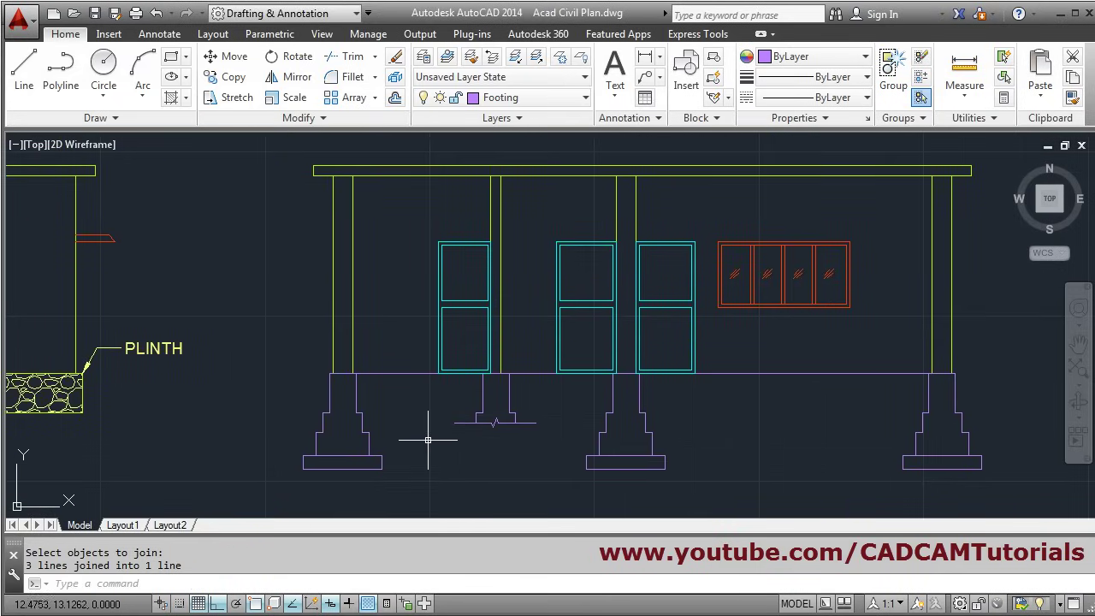
scroll(427, 439, "up", 2)
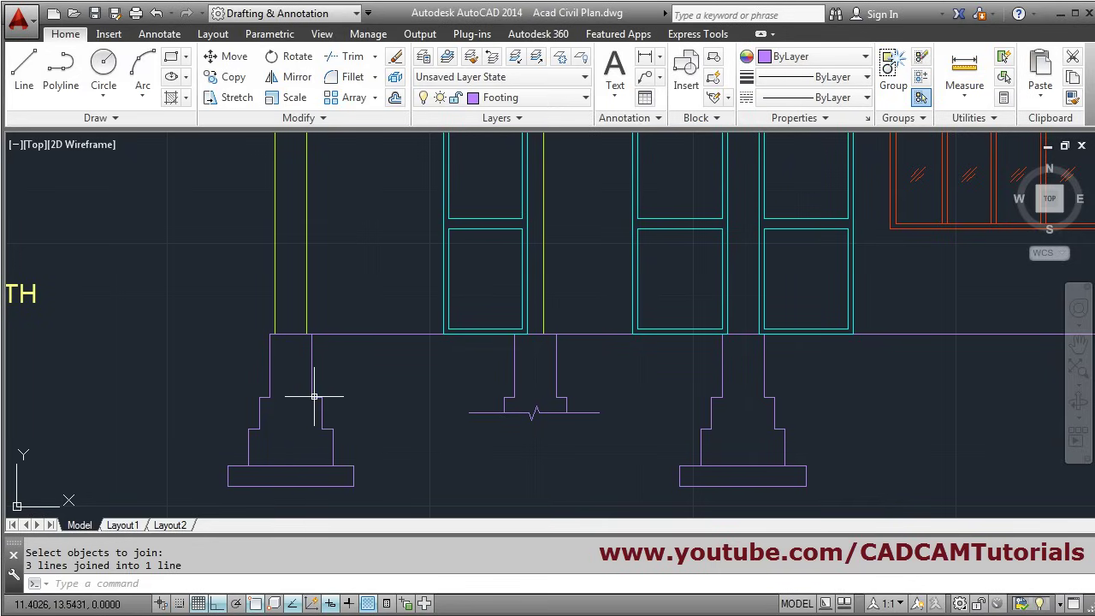
left_click(316, 117)
left_click(276, 159)
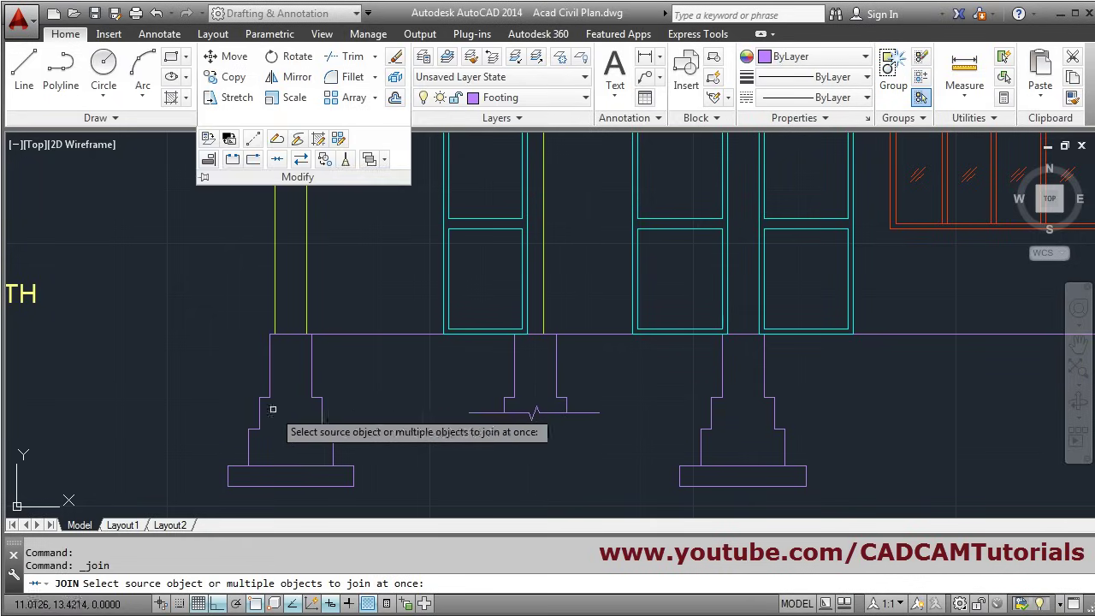
left_click(265, 397)
scroll(316, 359, "down", 5)
scroll(721, 379, "up", 5)
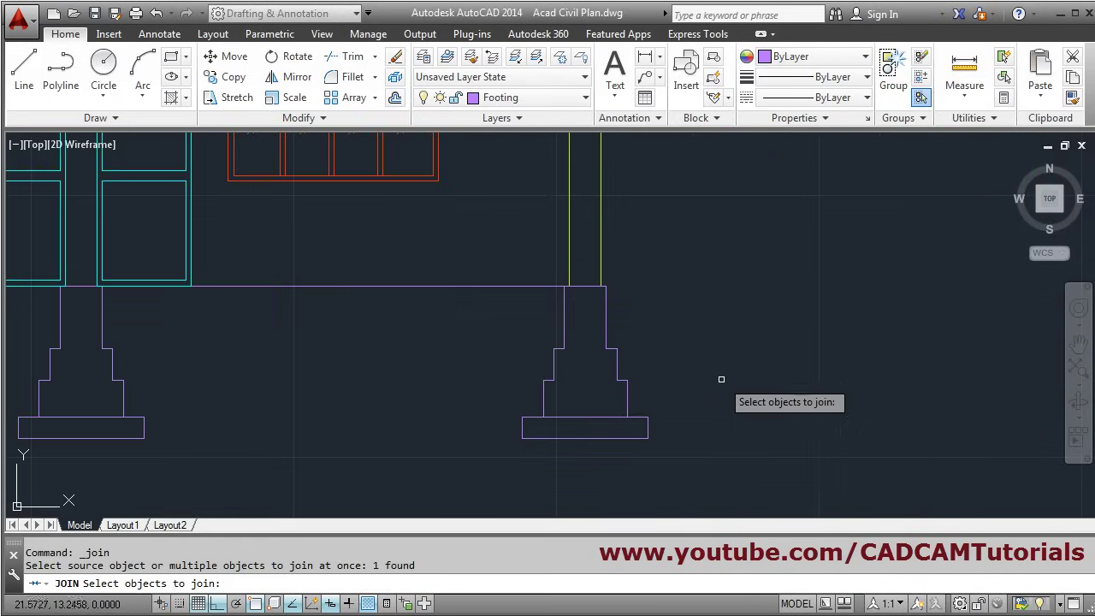
left_click(612, 348)
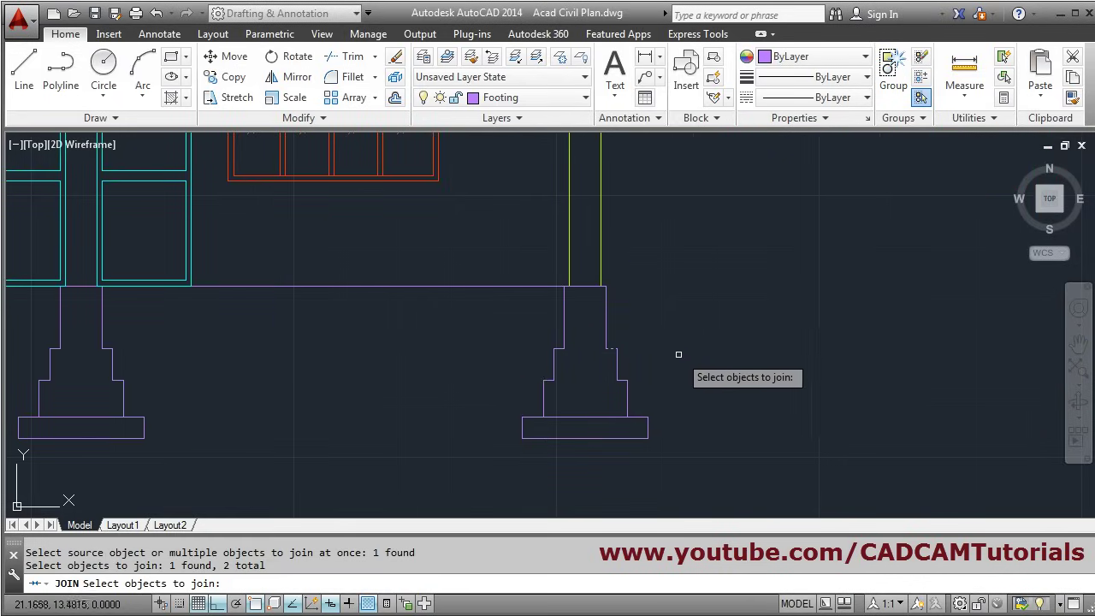
key("Return")
scroll(778, 314, "down", 4)
scroll(621, 408, "up", 5)
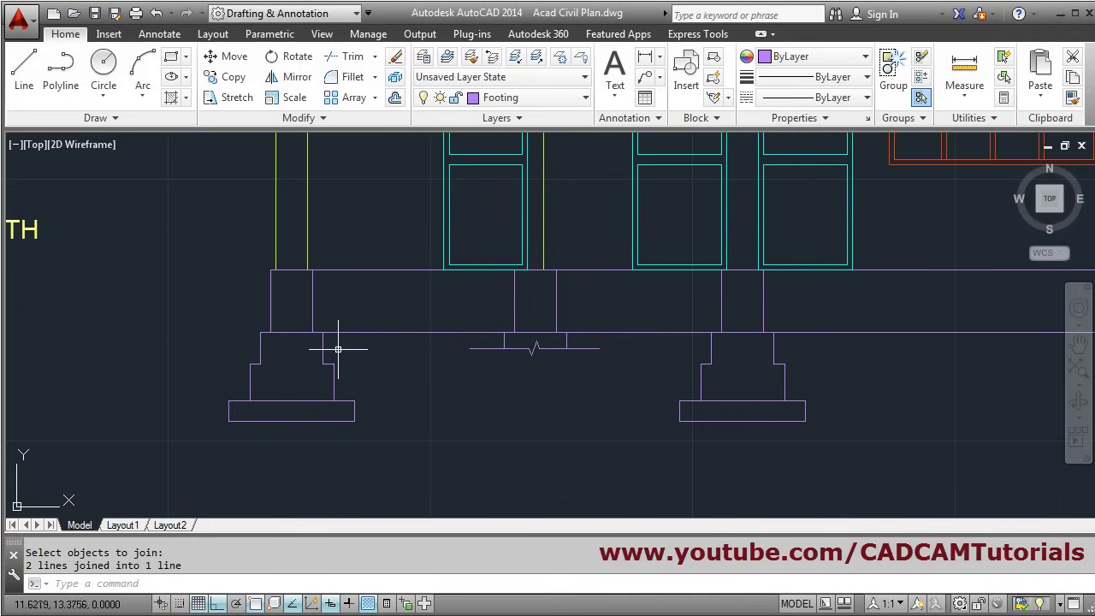
Check the two continuous lines across the footings against Section ABCD in the reference PDF
scroll(337, 349, "down", 3)
scroll(797, 399, "up", 1)
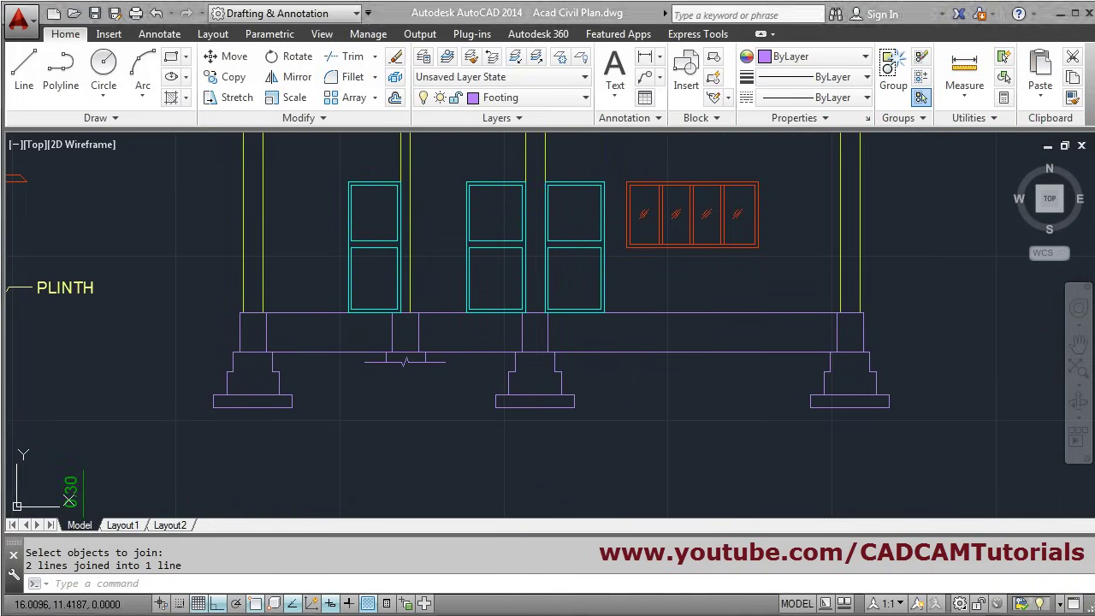
key("alt+Tab")
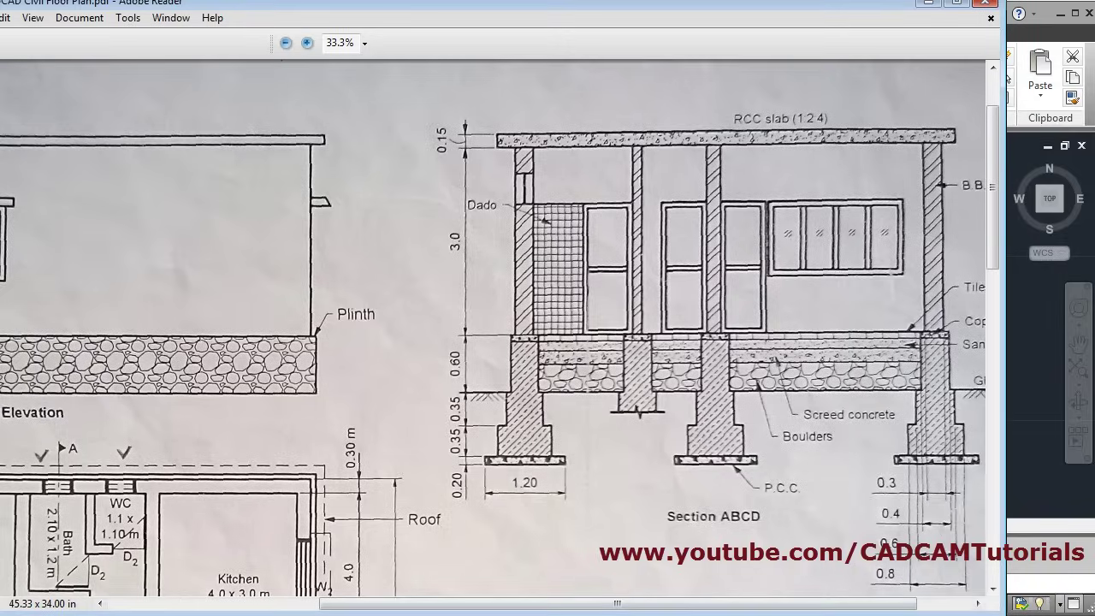
key("alt+Tab")
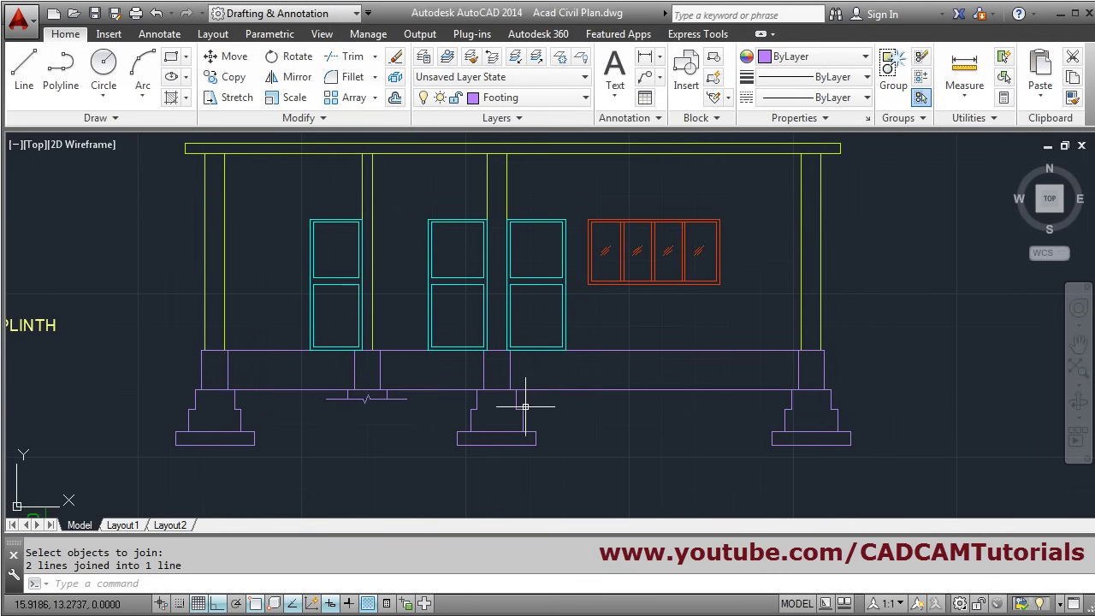
Trim the lower plinth line out of all four footings so it remains only in the bays between them
type("TR")
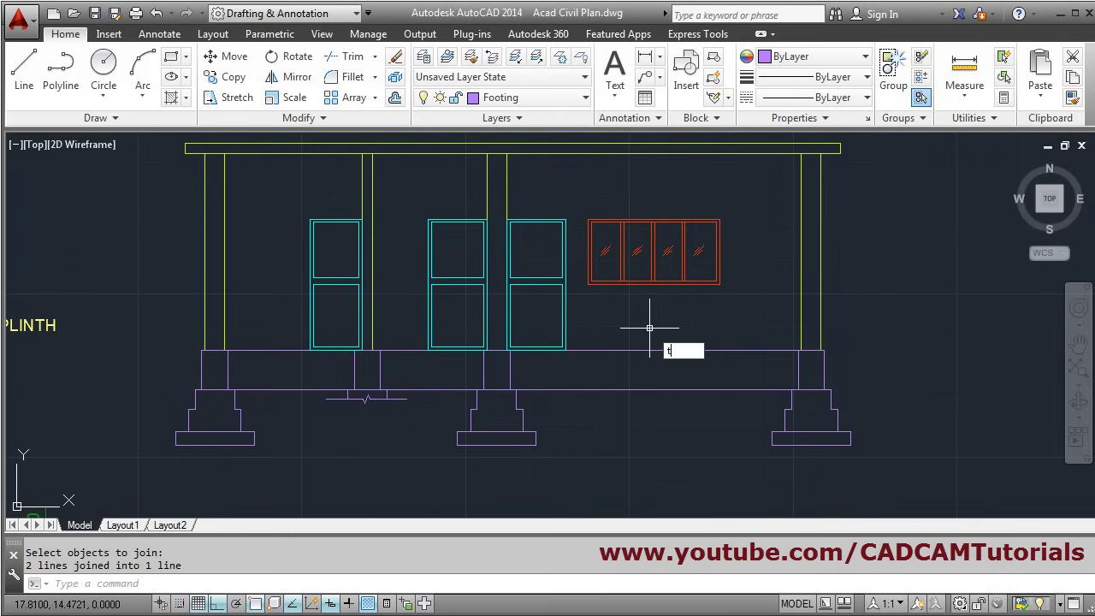
key("Return")
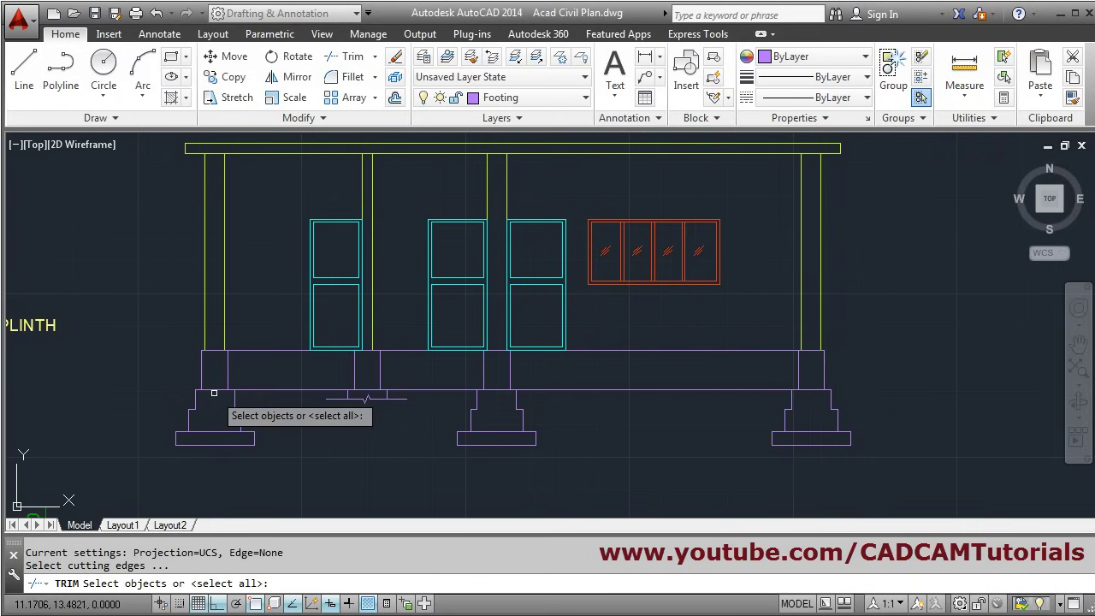
key("Return")
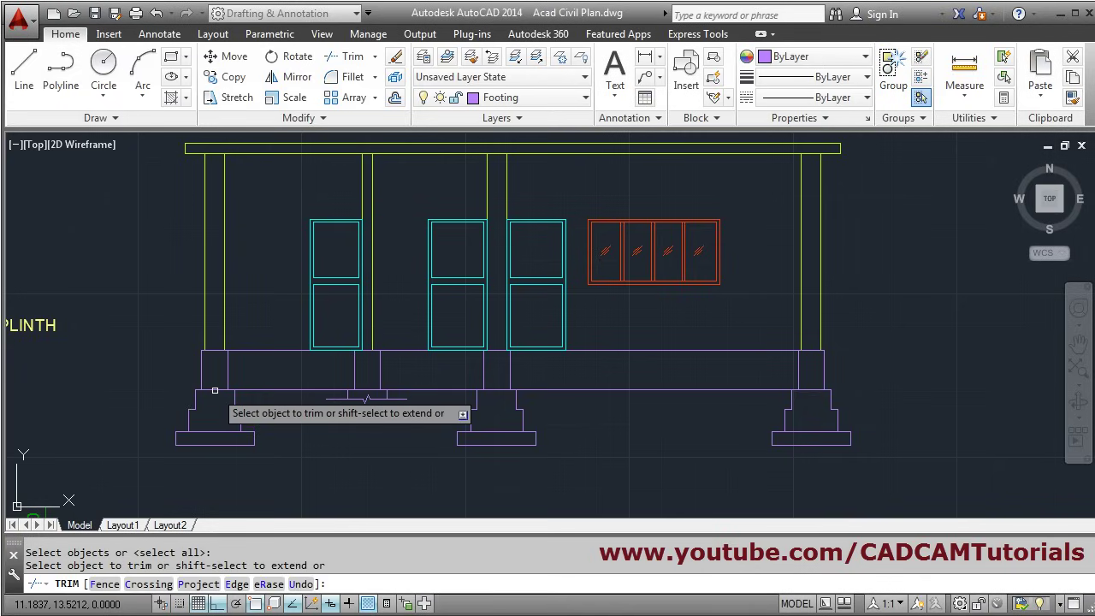
left_click(215, 390)
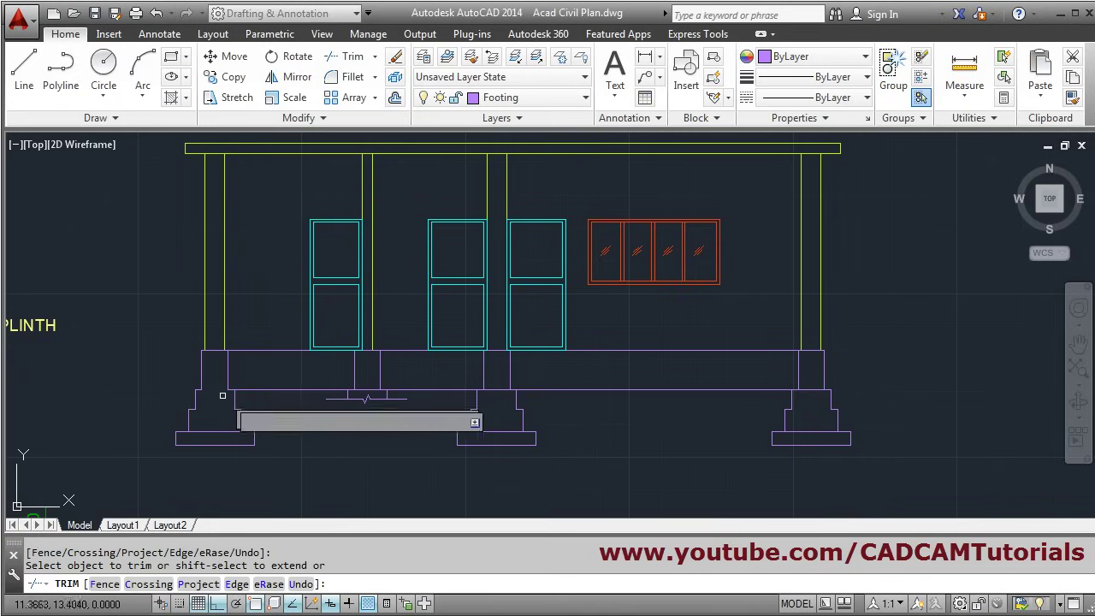
left_click(368, 389)
left_click(485, 392)
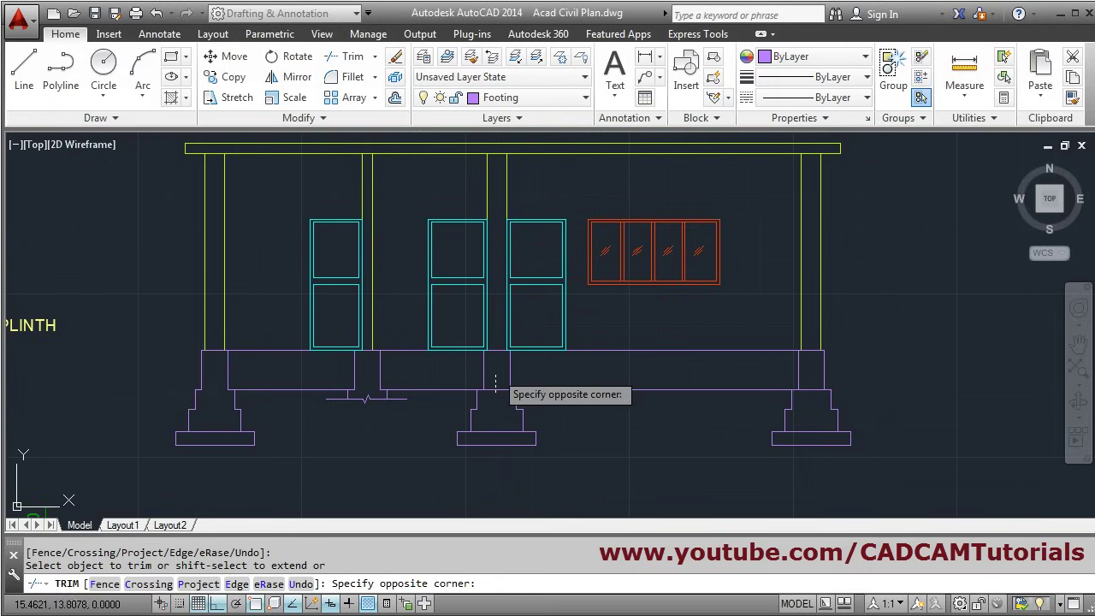
left_click(408, 399)
left_click(496, 389)
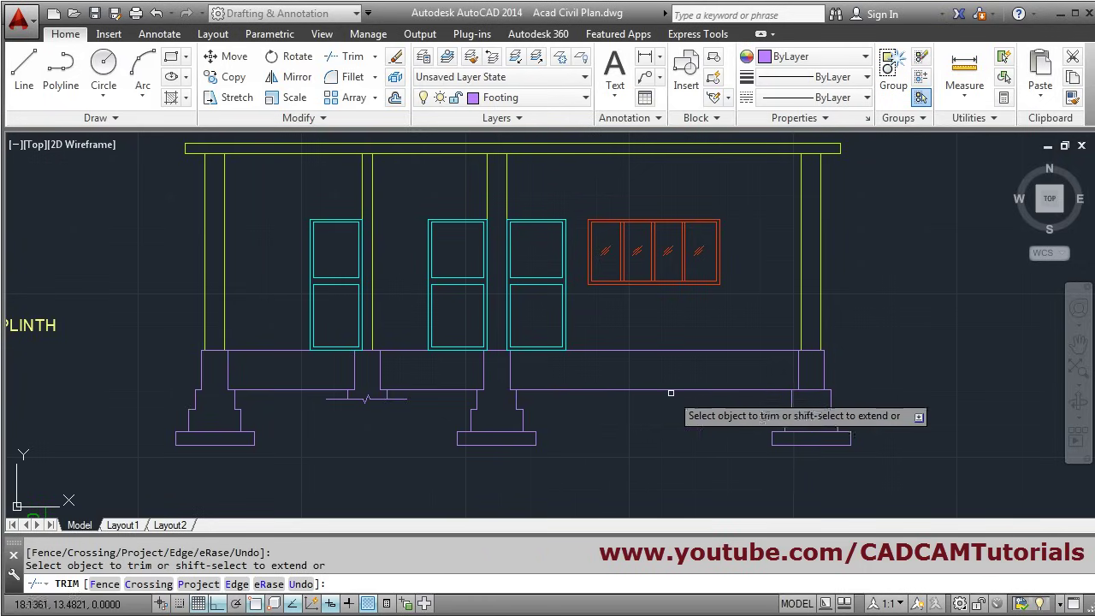
left_click(812, 391)
key("Return")
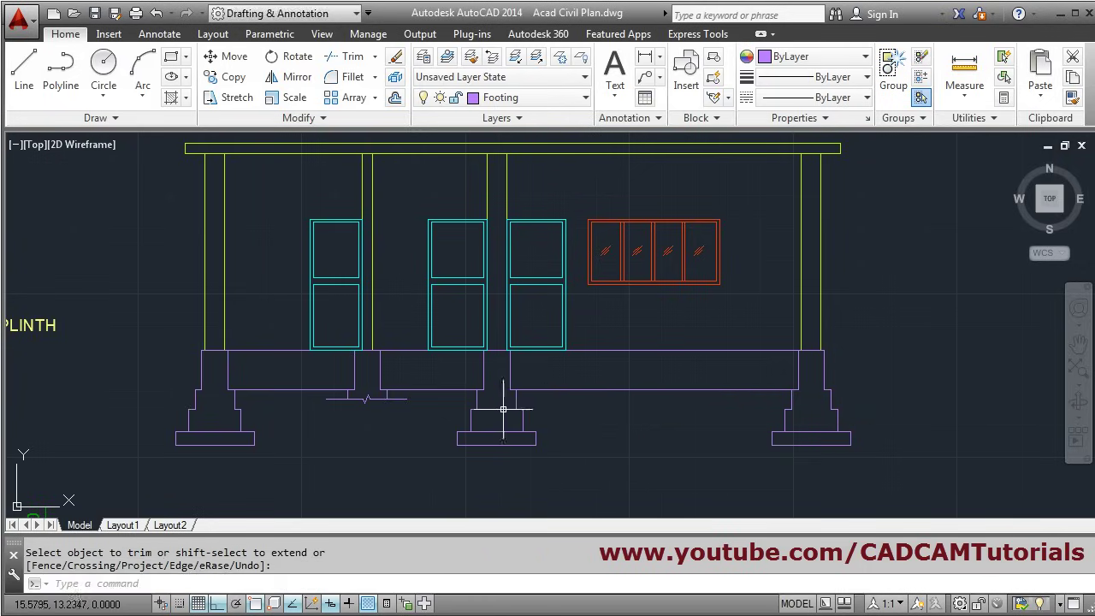
Draw a short horizontal ground line outward to the left from the first footing's upper step corner
scroll(347, 396, "up", 2)
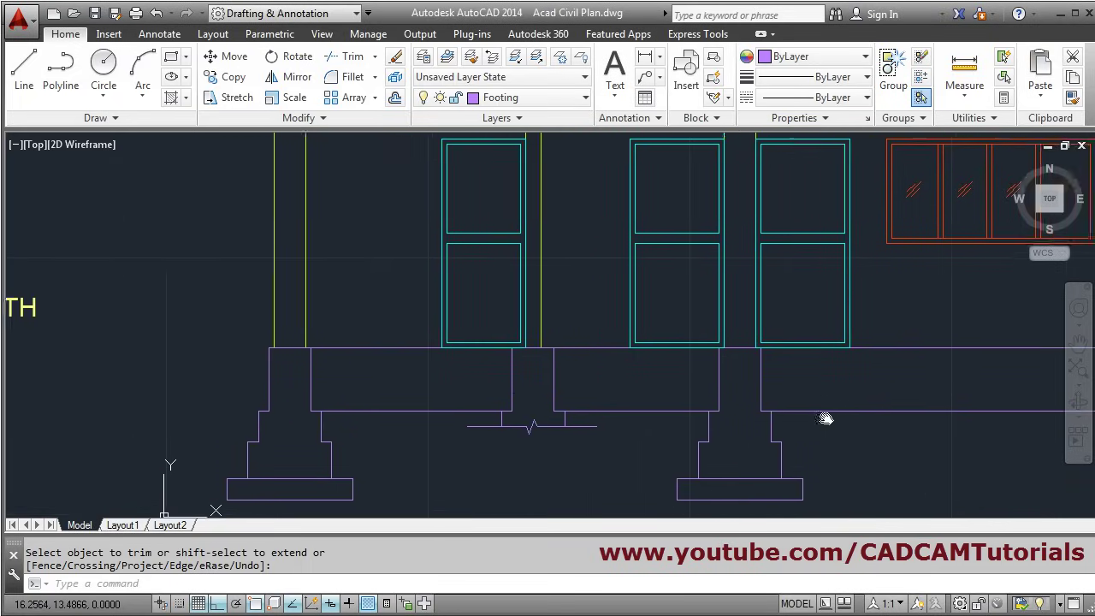
scroll(421, 353, "up", 2)
mouse_move(446, 367)
middle_mouse_down()
mouse_move(568, 362)
mouse_move(546, 364)
middle_mouse_up()
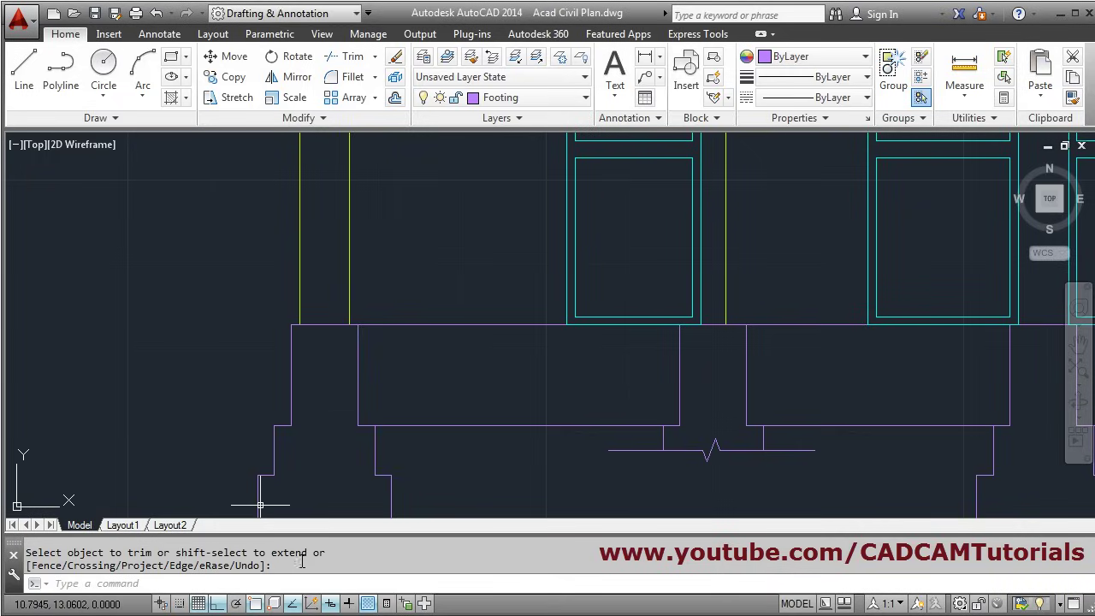
scroll(223, 442, "up", 2)
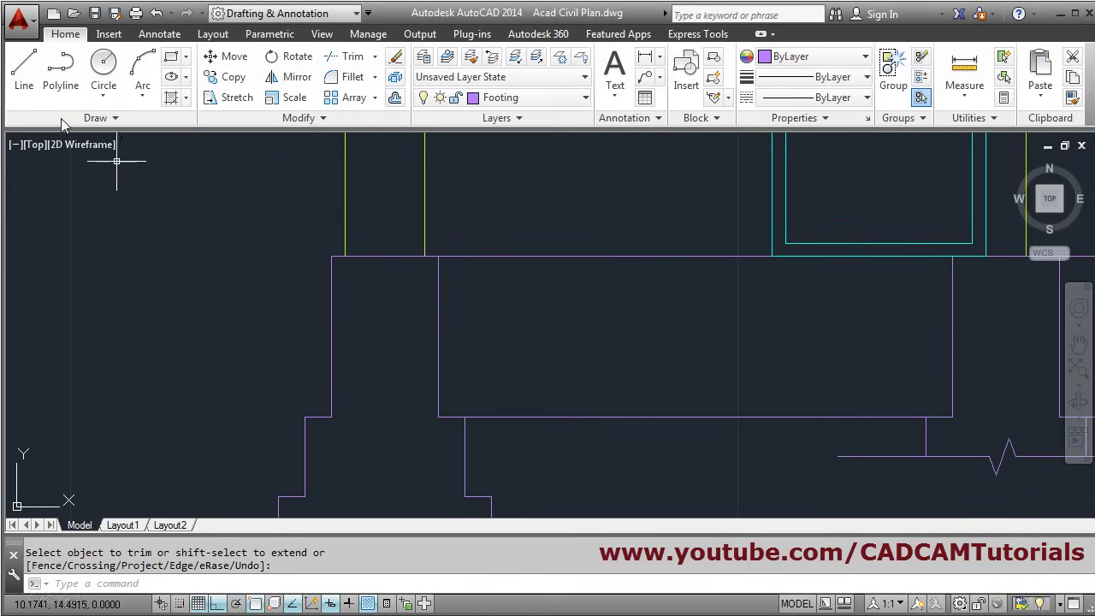
left_click(24, 73)
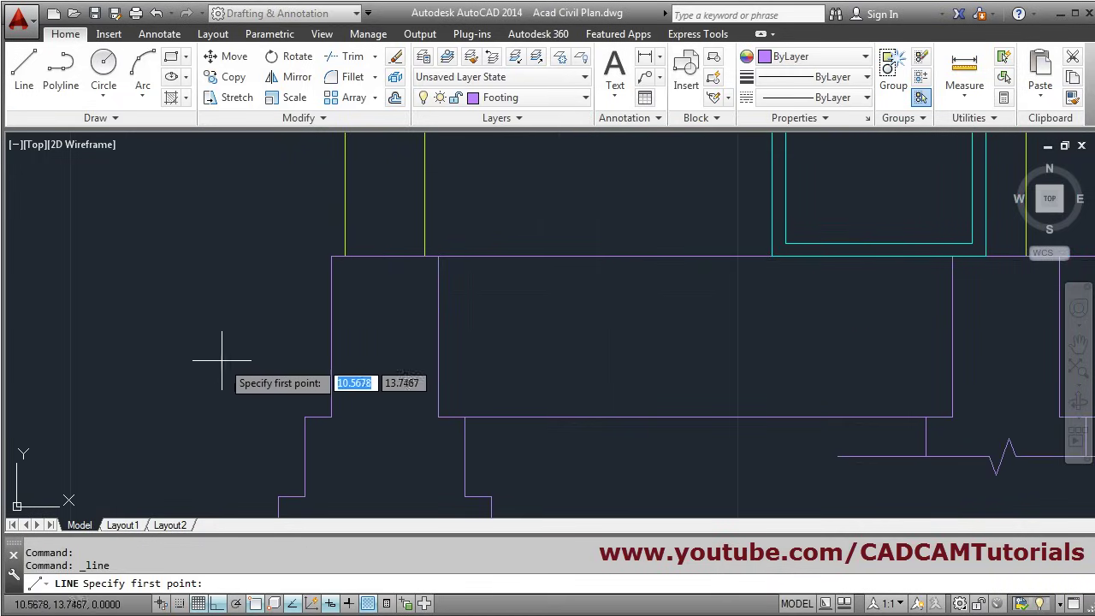
left_click(304, 417)
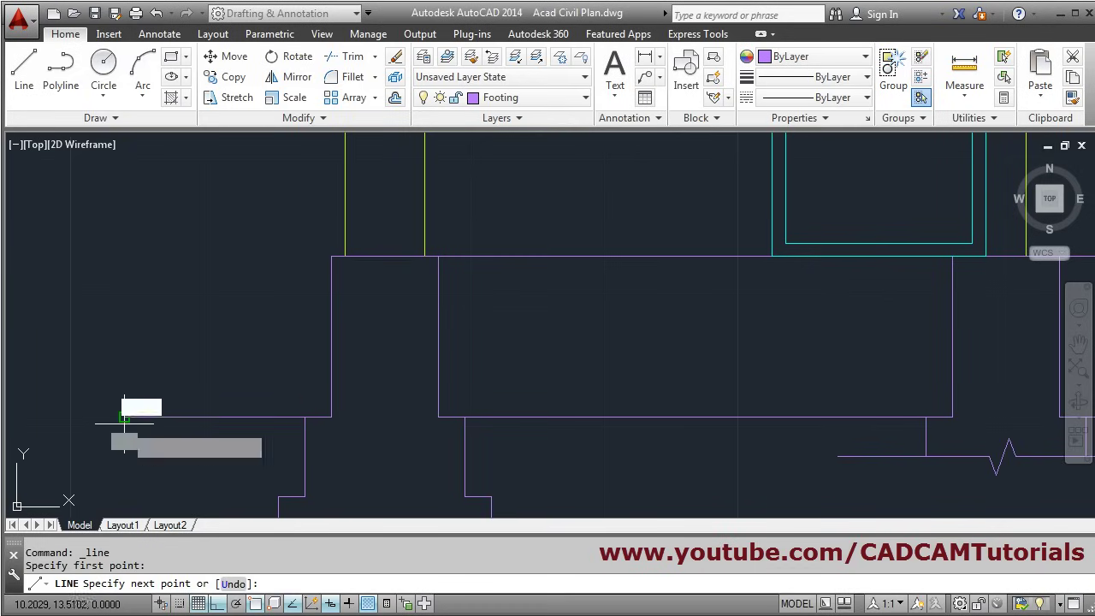
key("Escape")
scroll(97, 334, "down", 3)
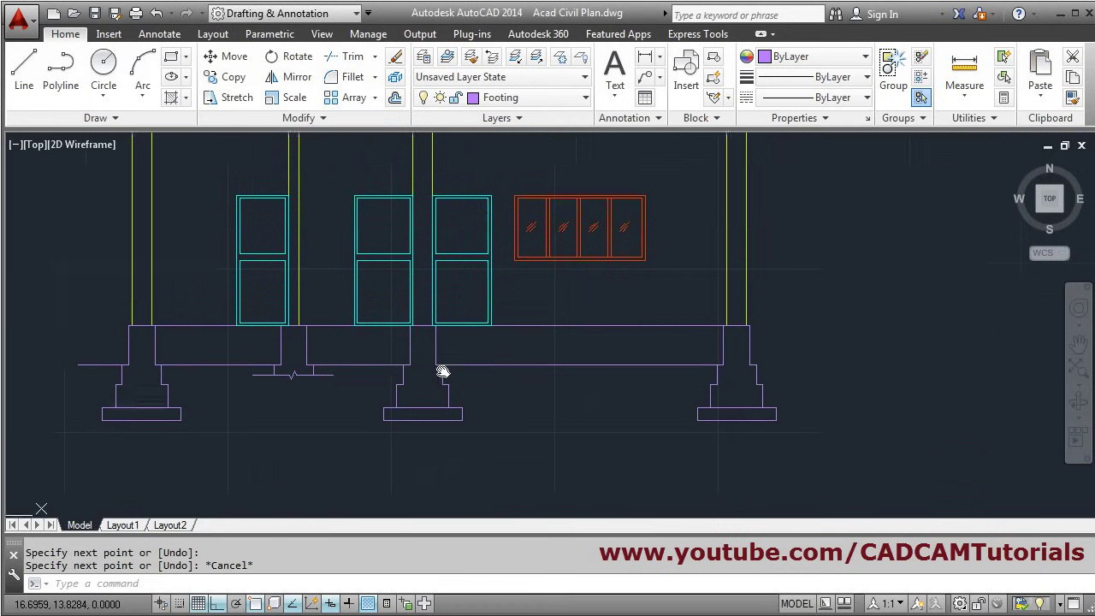
Draw a matching short horizontal ground line outward to the right from the last footing's upper step corner
key("Return")
left_click(561, 420)
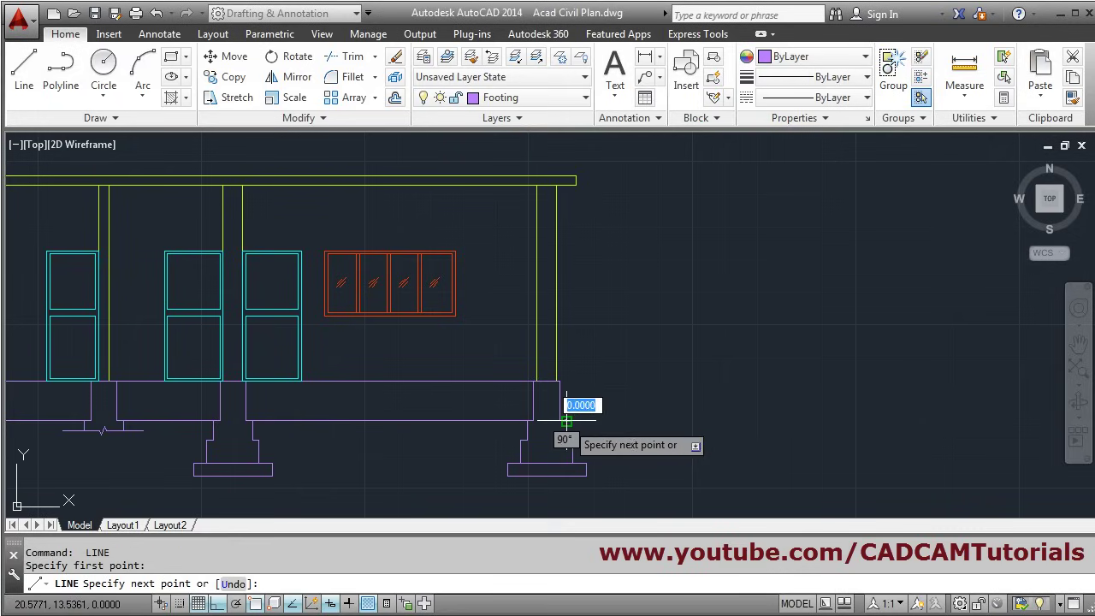
left_click(599, 423)
key("Return")
scroll(701, 416, "down", 2)
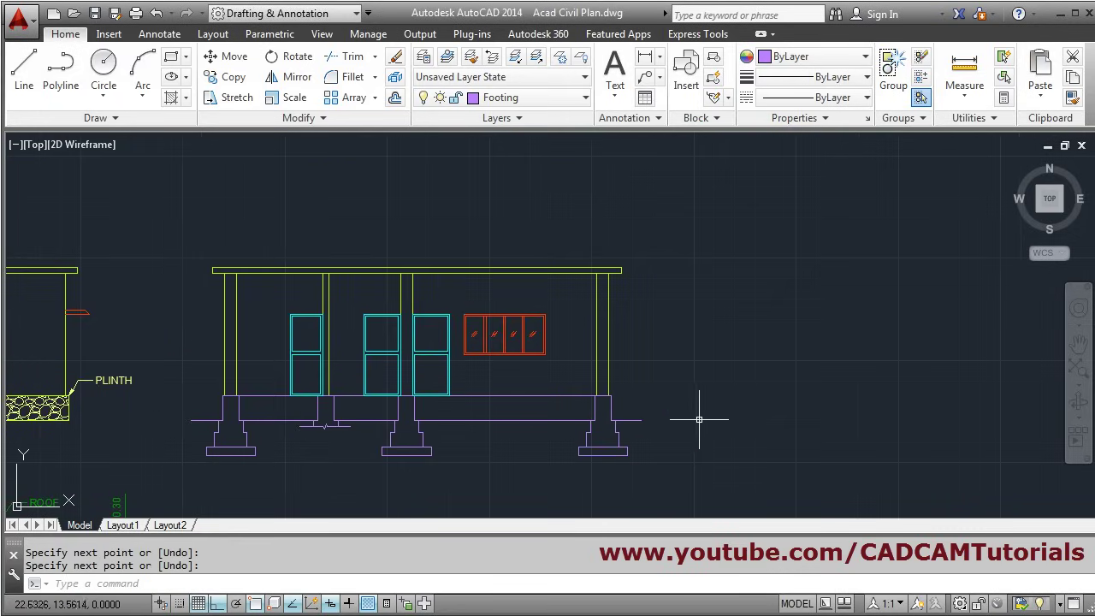
middle_click_drag(435, 465, 452, 470)
scroll(452, 470, "up", 2)
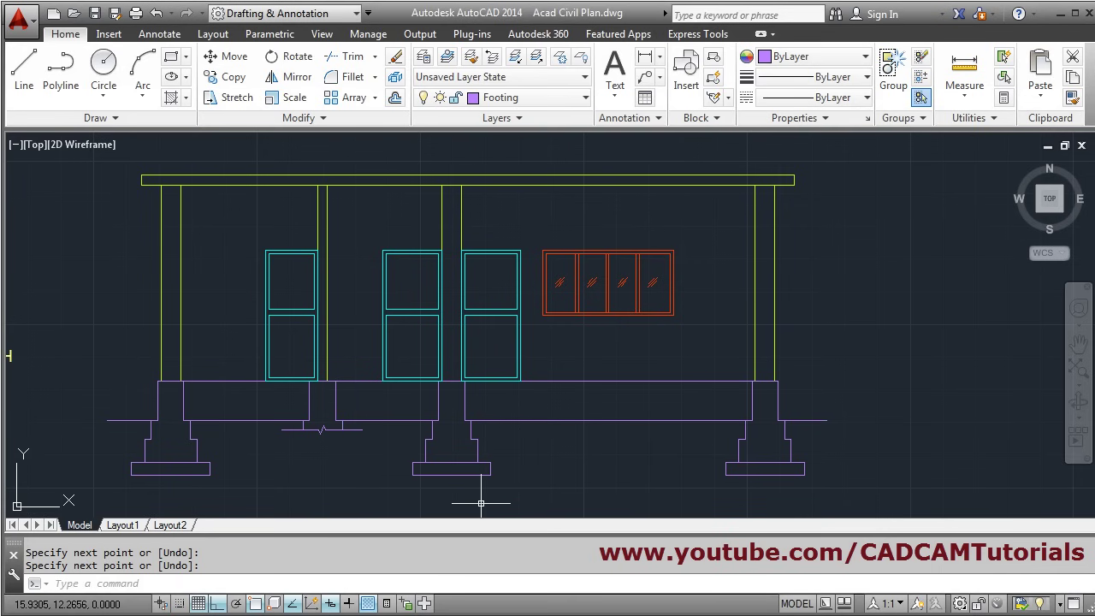
Consult the plinth filling layers in the reference PDF and offset the bottom plinth line 0.3 upward in all three bays
key("alt+Tab")
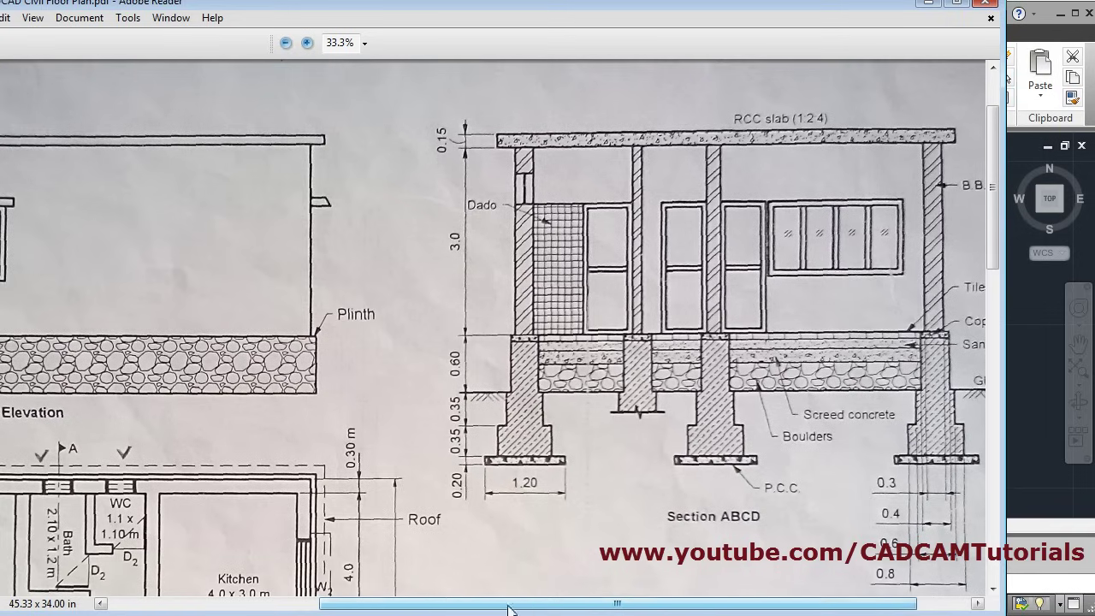
left_click_drag(505, 604, 557, 603)
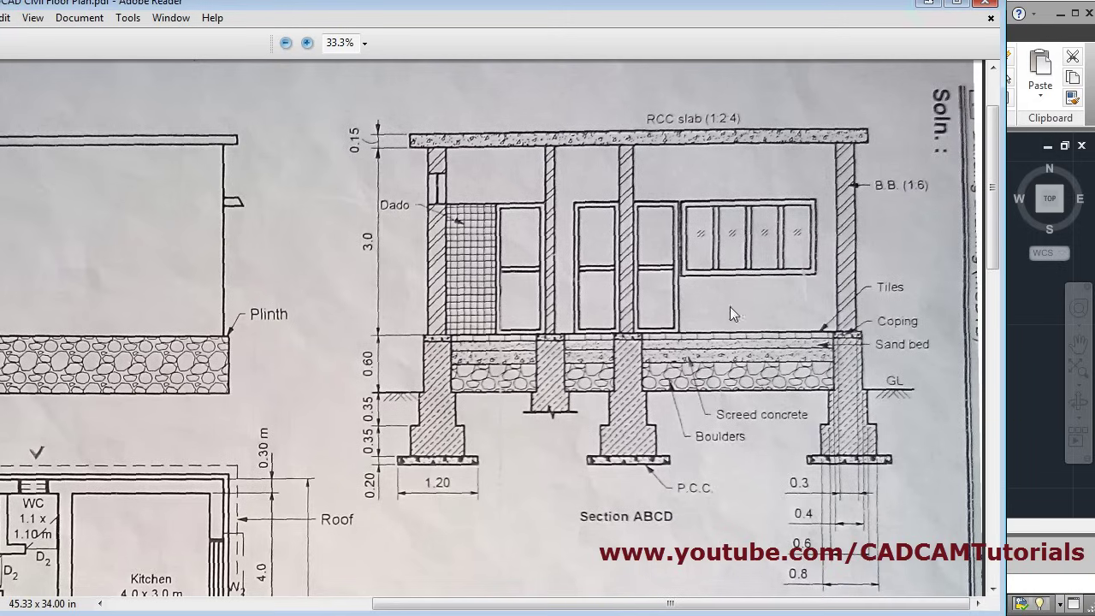
key("alt+Tab")
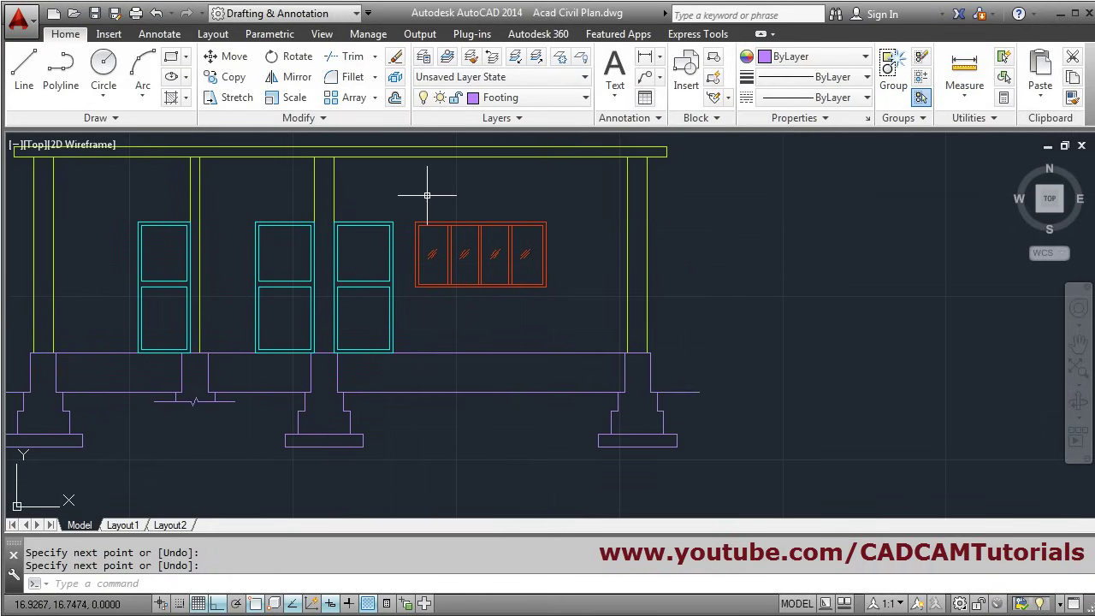
left_click(395, 97)
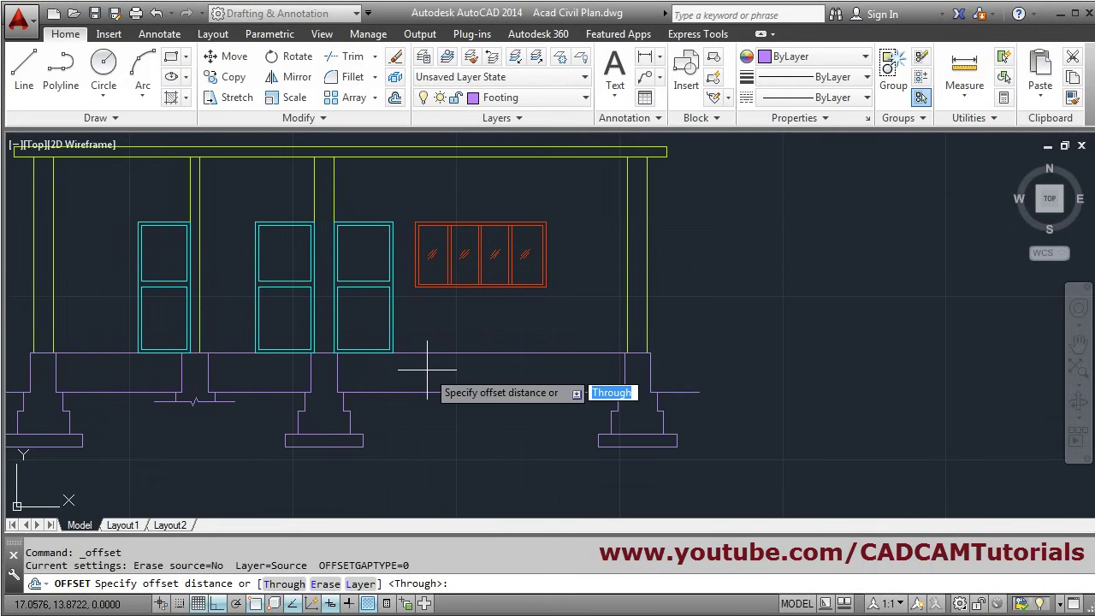
type(".3")
key("Return")
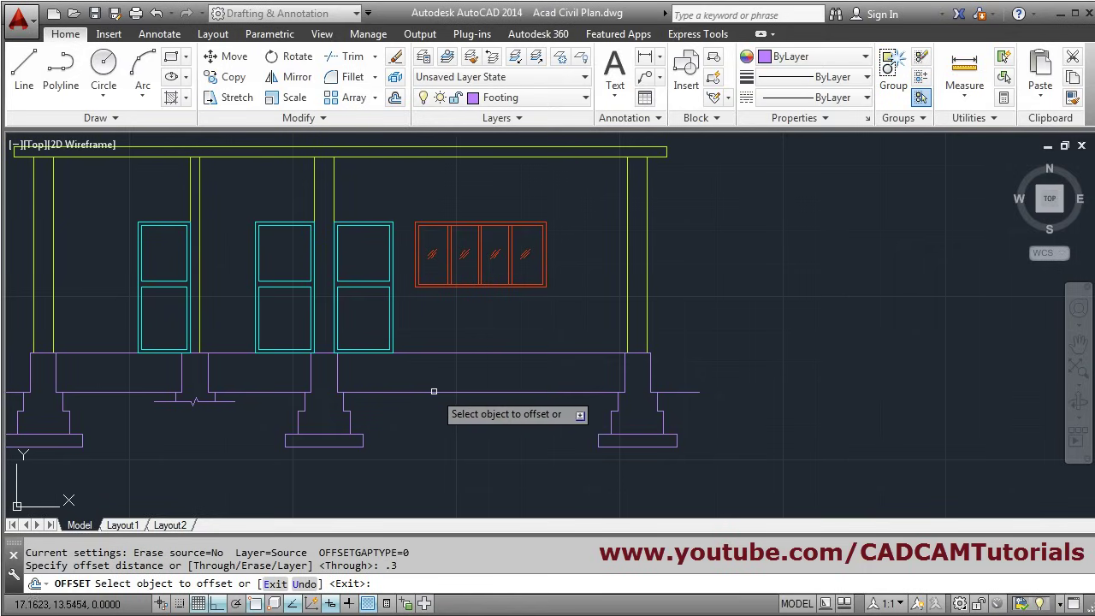
left_click(434, 391)
left_click(433, 367)
left_click(265, 392)
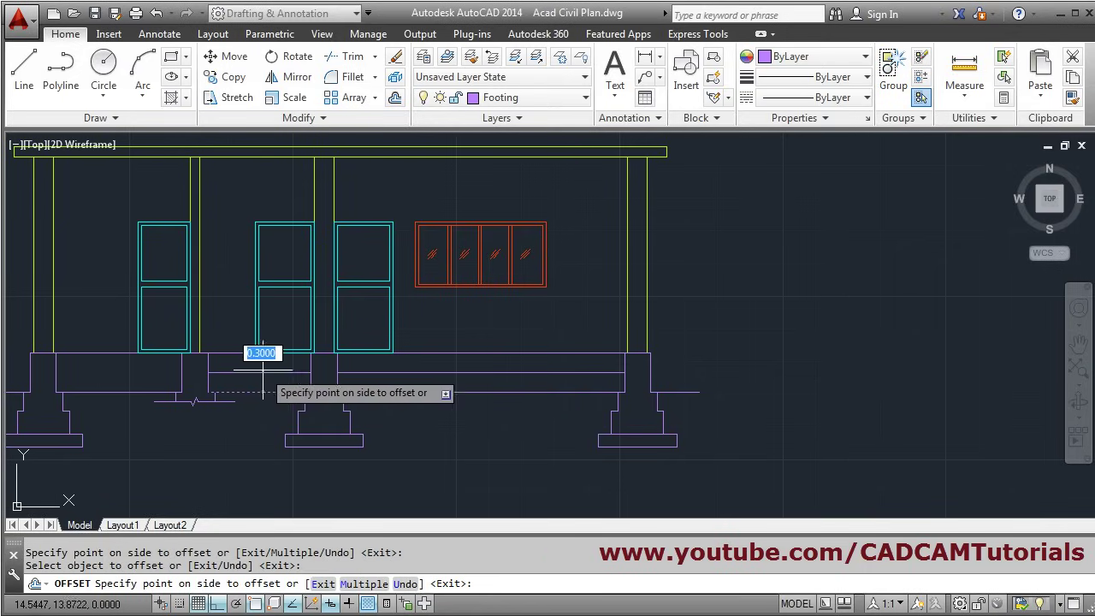
left_click(263, 370)
left_click(102, 392)
left_click(140, 372)
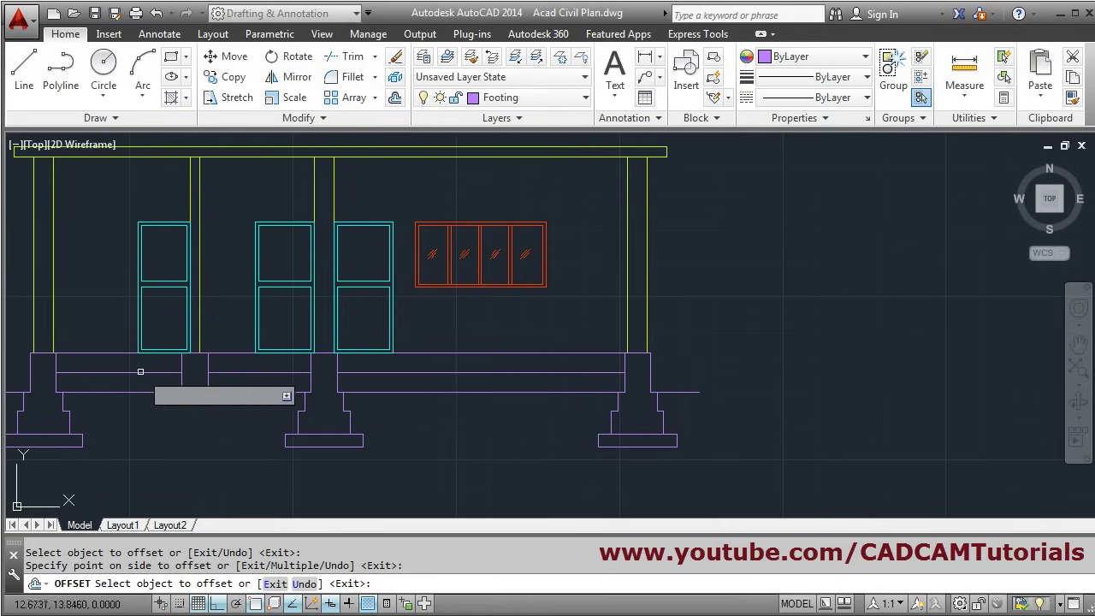
Offset the first bay's middle filling line 1.25 upward
left_click(140, 373)
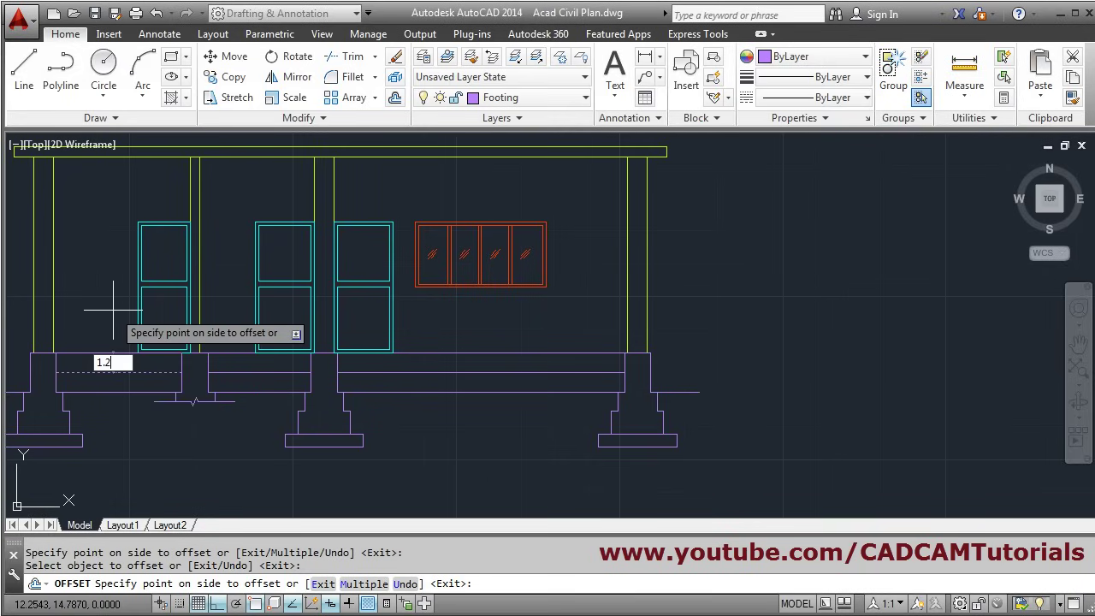
left_click(112, 309)
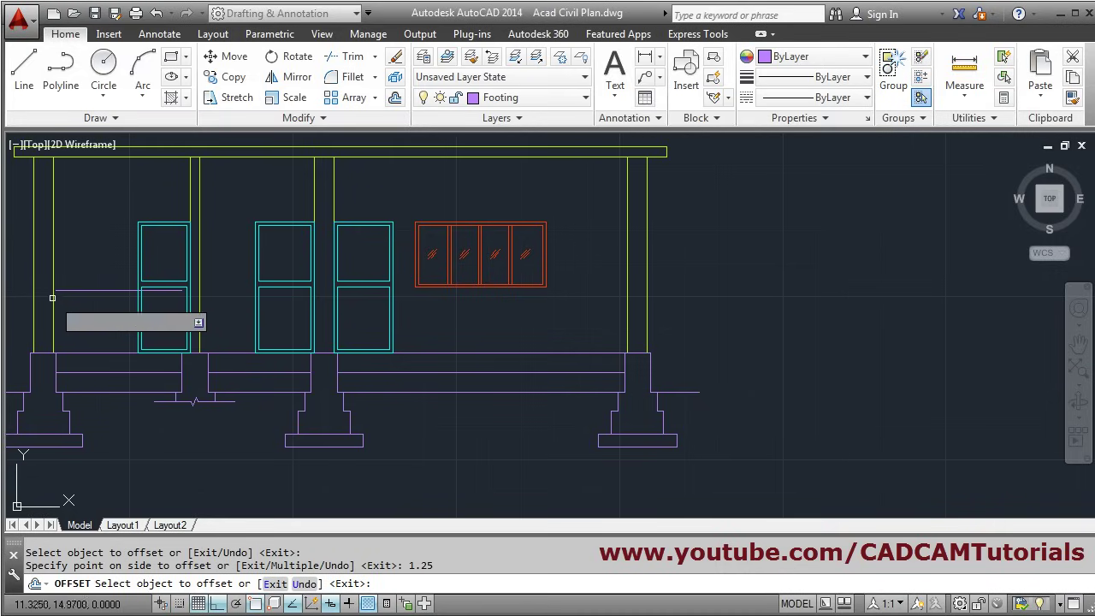
scroll(62, 291, "up", 2)
mouse_move(62, 290)
middle_mouse_down()
mouse_move(239, 367)
mouse_move(274, 312)
middle_mouse_up()
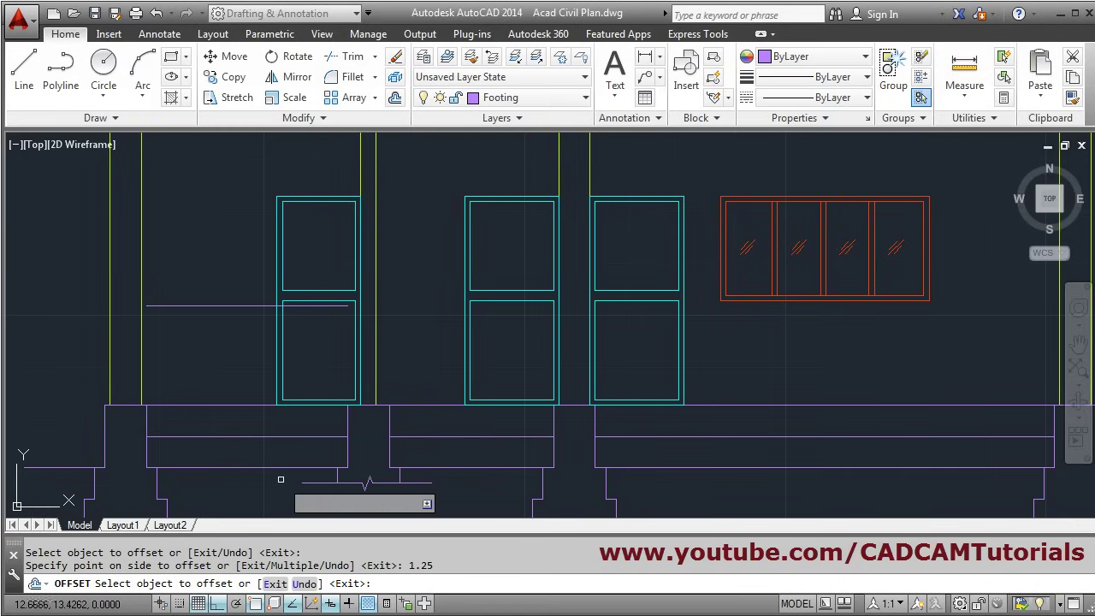
Offset the middle filling line 0.125 upward in each of the three bays between the footings
scroll(243, 431, "up", 2)
left_click(249, 436)
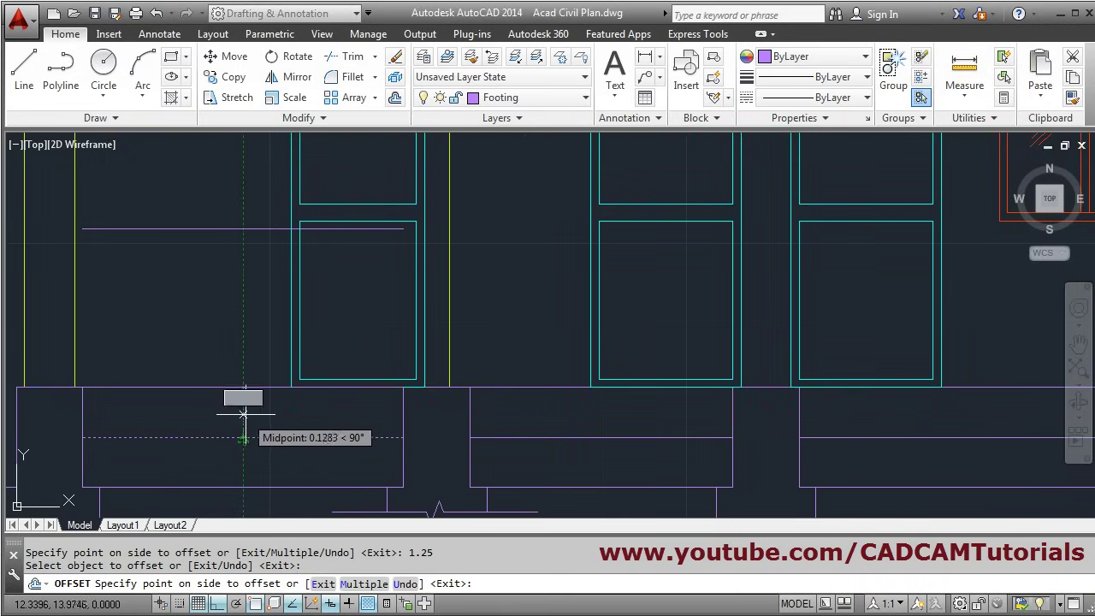
type("0.125")
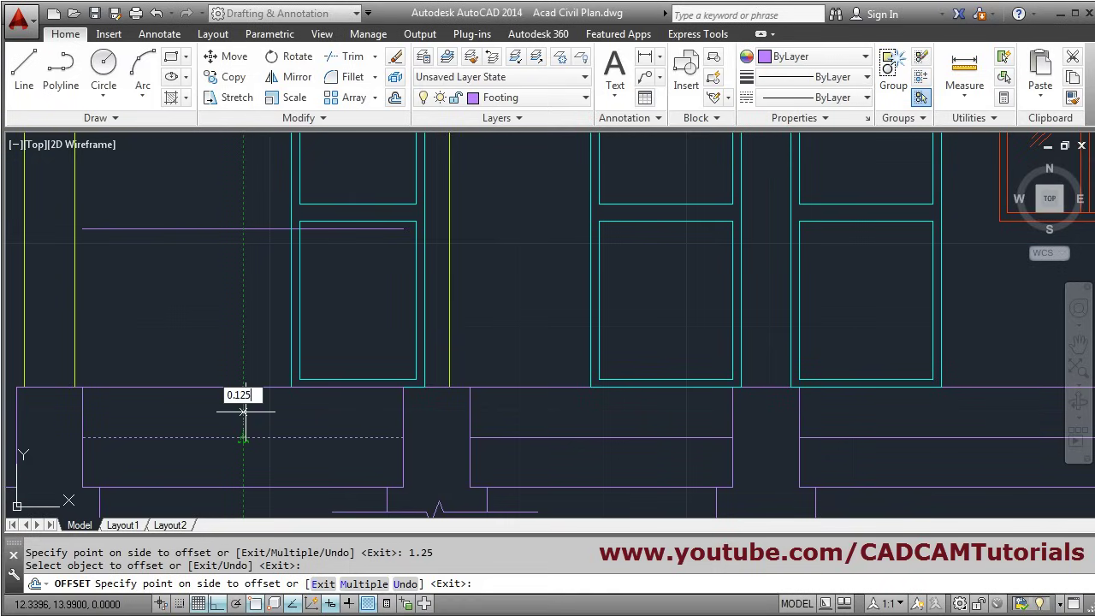
key("Return")
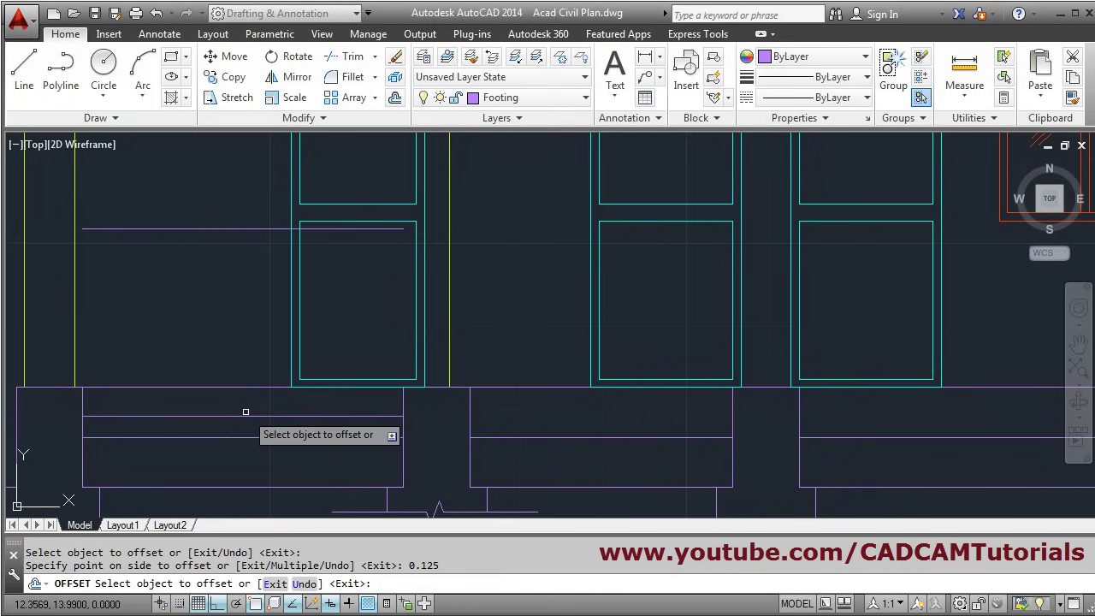
left_click(550, 437)
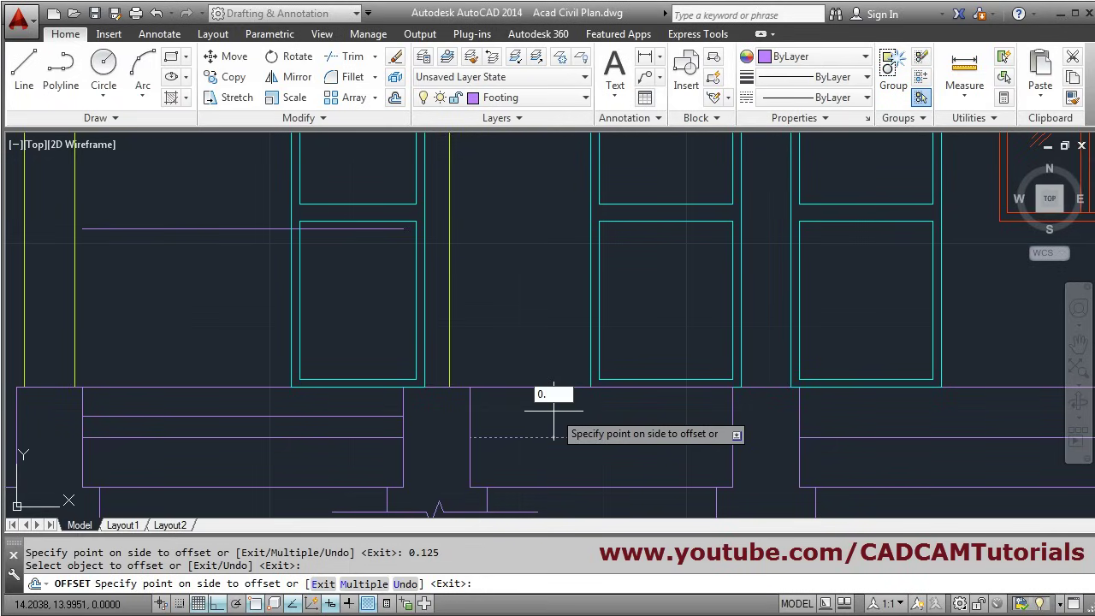
left_click(554, 436)
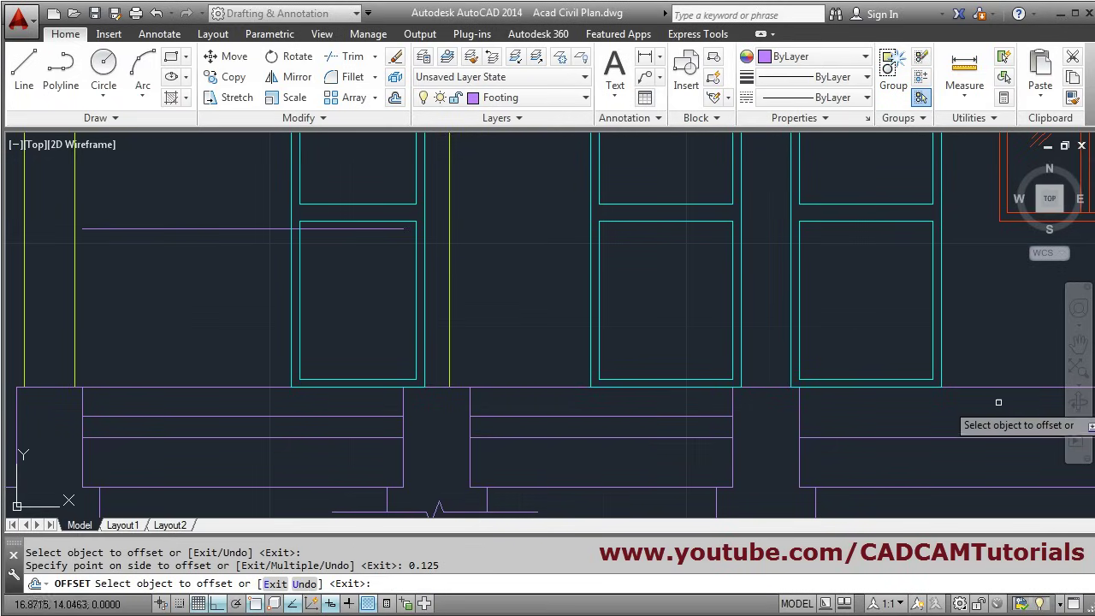
middle_click_drag(936, 401, 542, 371)
left_click(600, 408)
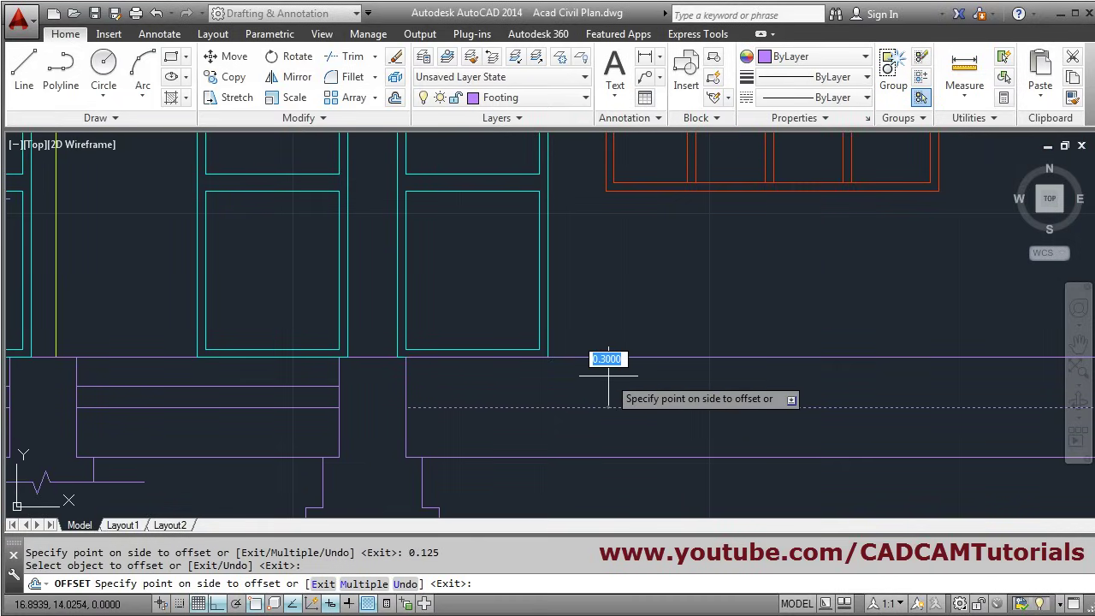
type("0.125")
key("Return")
Check the tile, sand bed and screed concrete layers of Section ABCD in the reference PDF
scroll(611, 374, "down", 2)
mouse_move(616, 379)
middle_mouse_down()
mouse_move(513, 459)
mouse_move(404, 468)
middle_mouse_up()
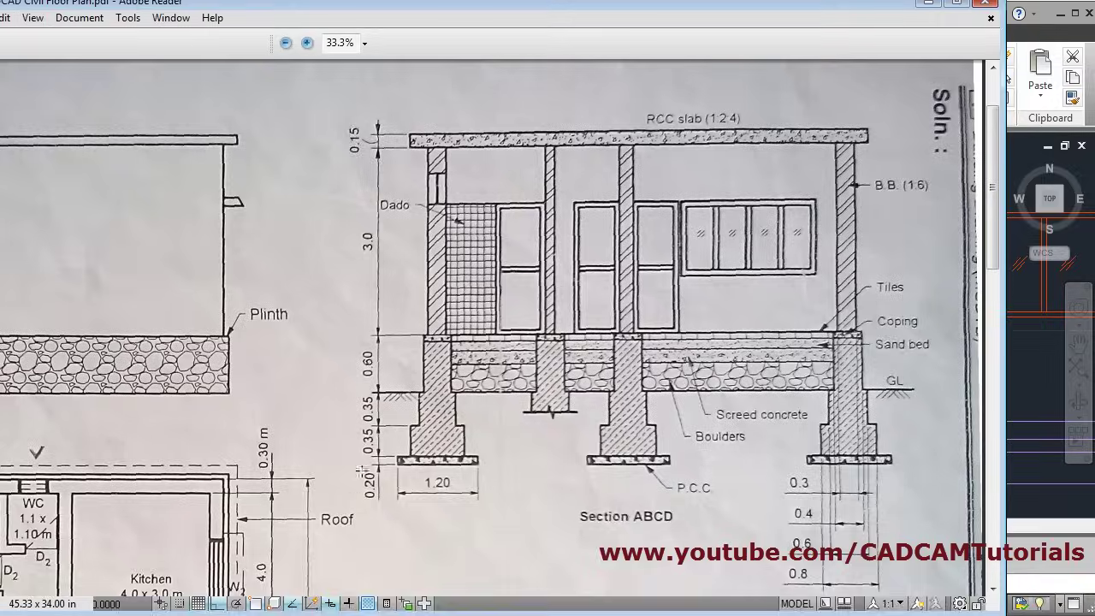
key("alt+Tab")
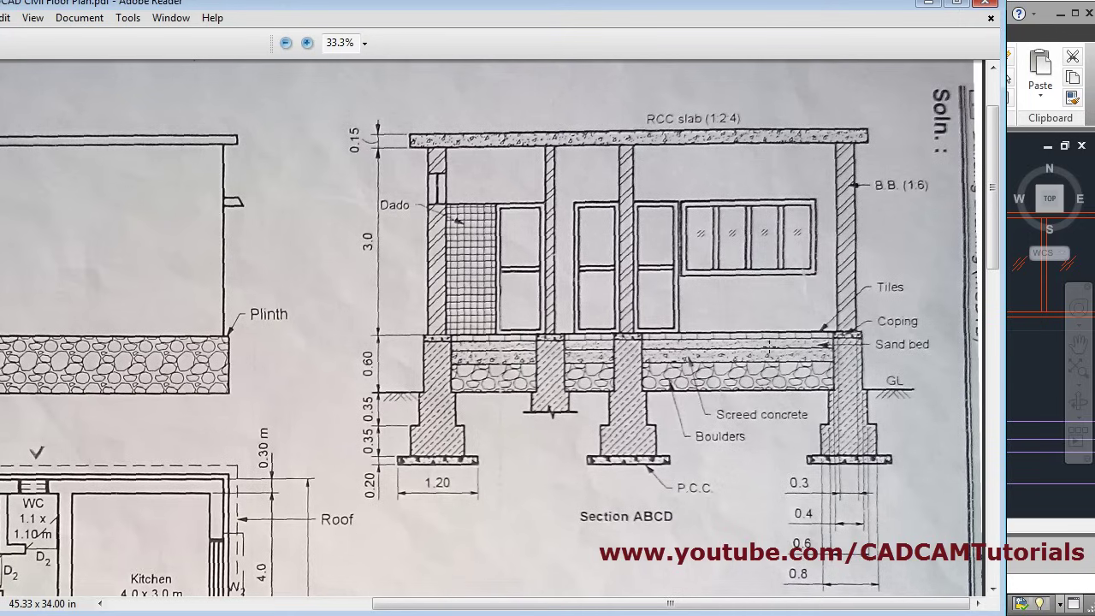
scroll(757, 364, "down", 1)
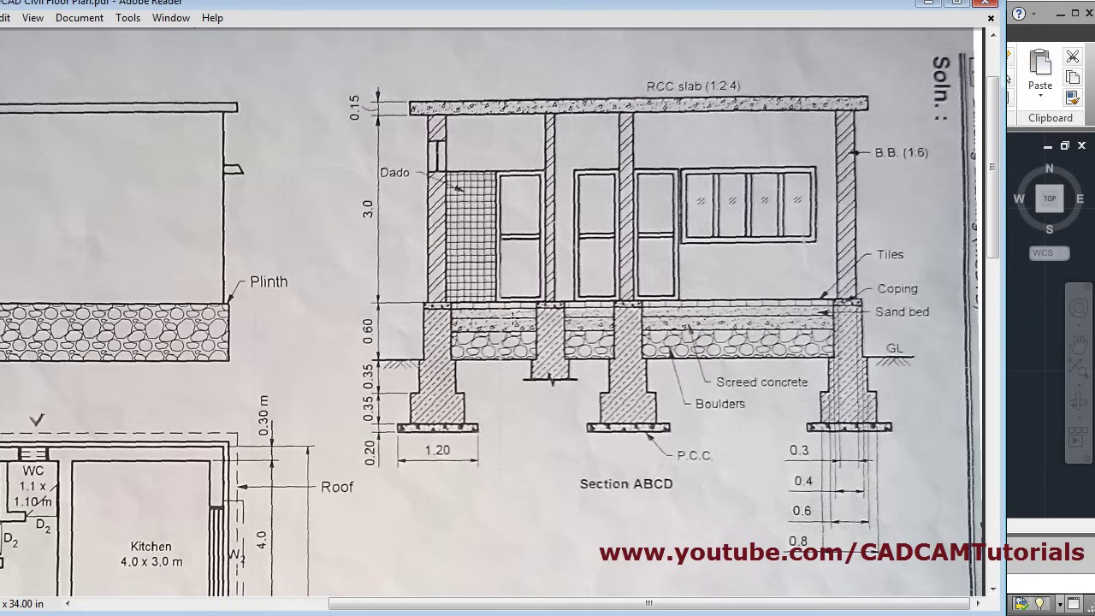
Return to the AutoCAD drawing and offset the first bay's top filling line 0.1 upward
left_click(929, 4)
scroll(379, 468, "up", 2)
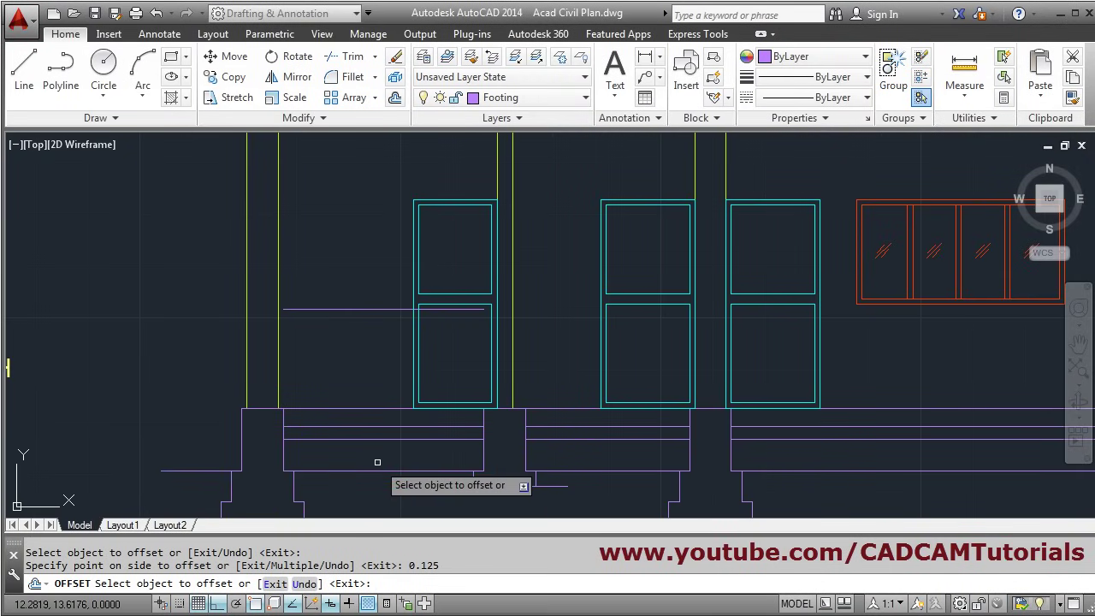
scroll(379, 459, "down", 2)
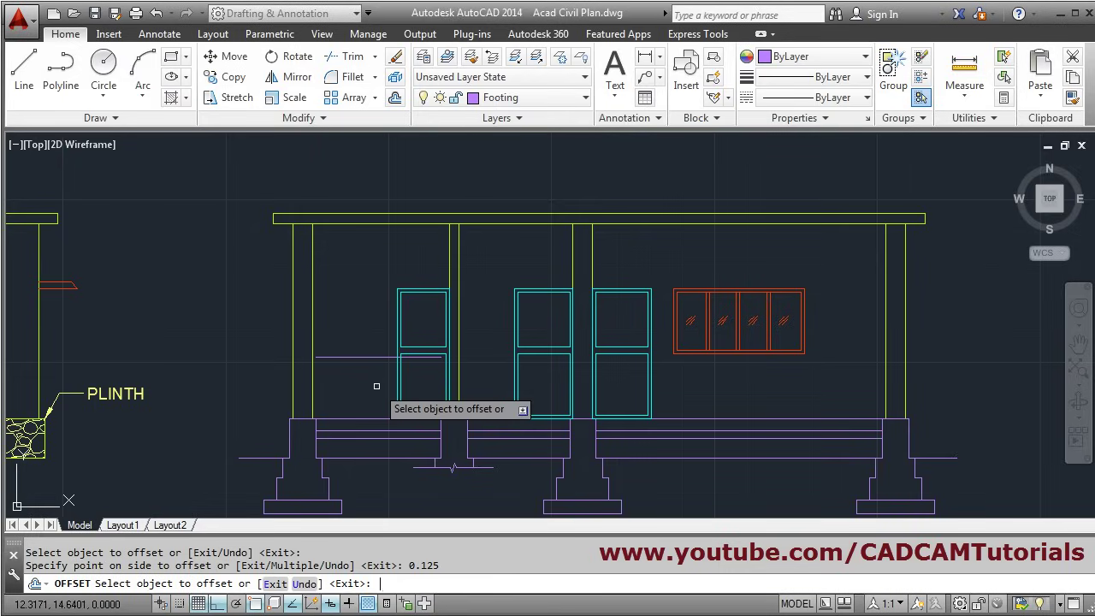
key("Return")
left_click(395, 99)
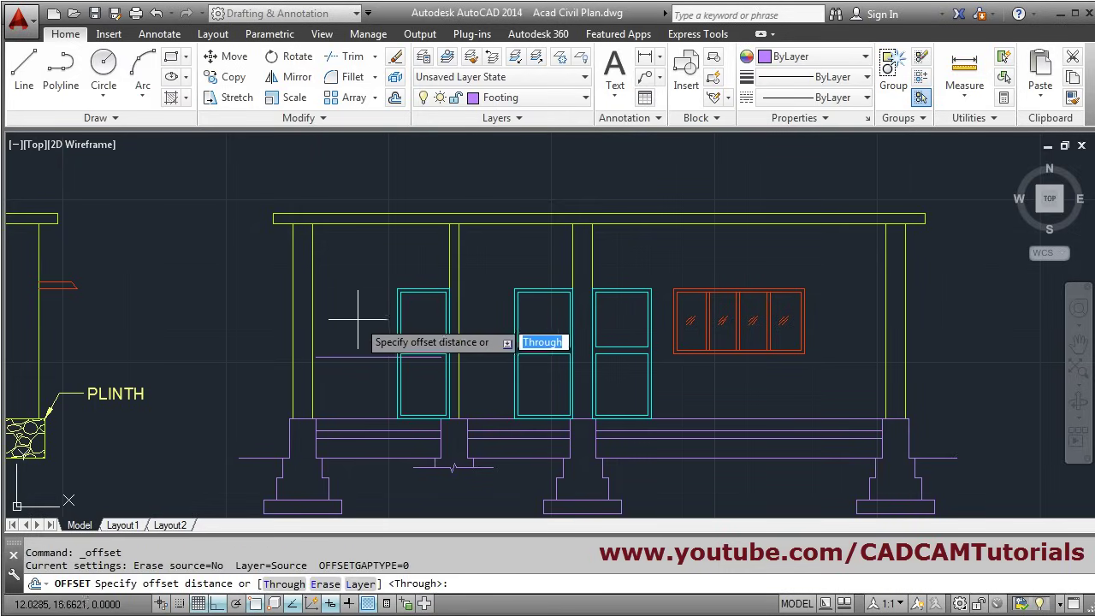
scroll(373, 442, "up", 2)
type(".1")
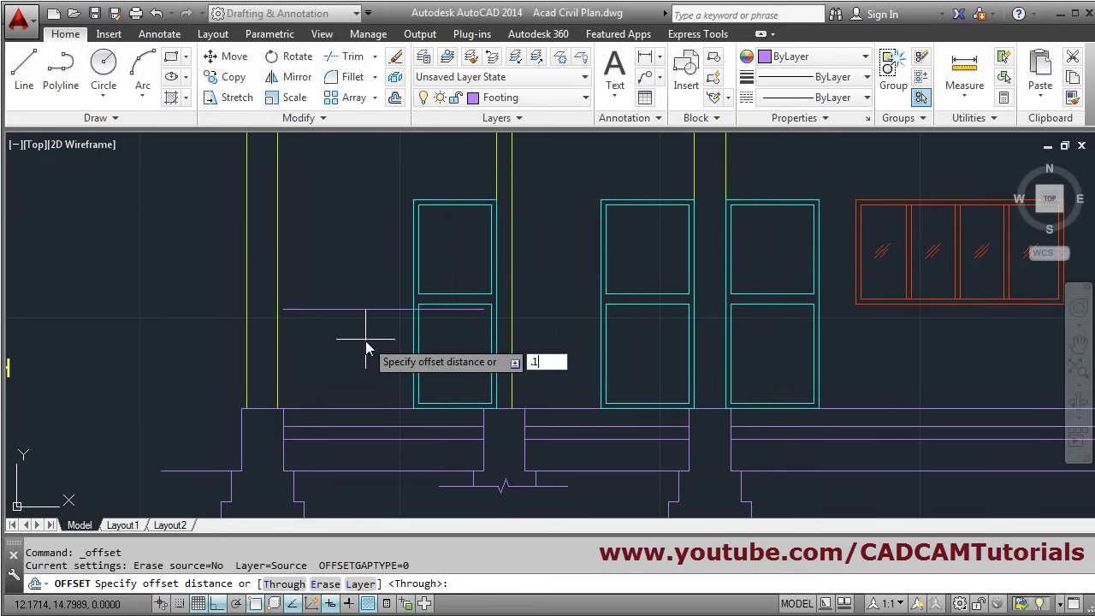
key("Return")
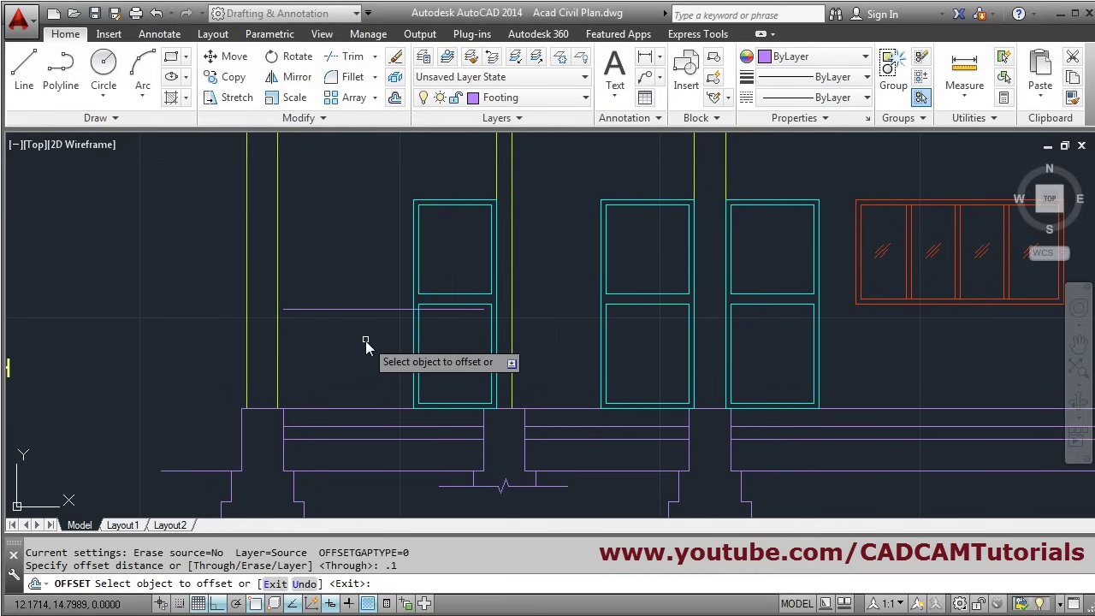
left_click(363, 425)
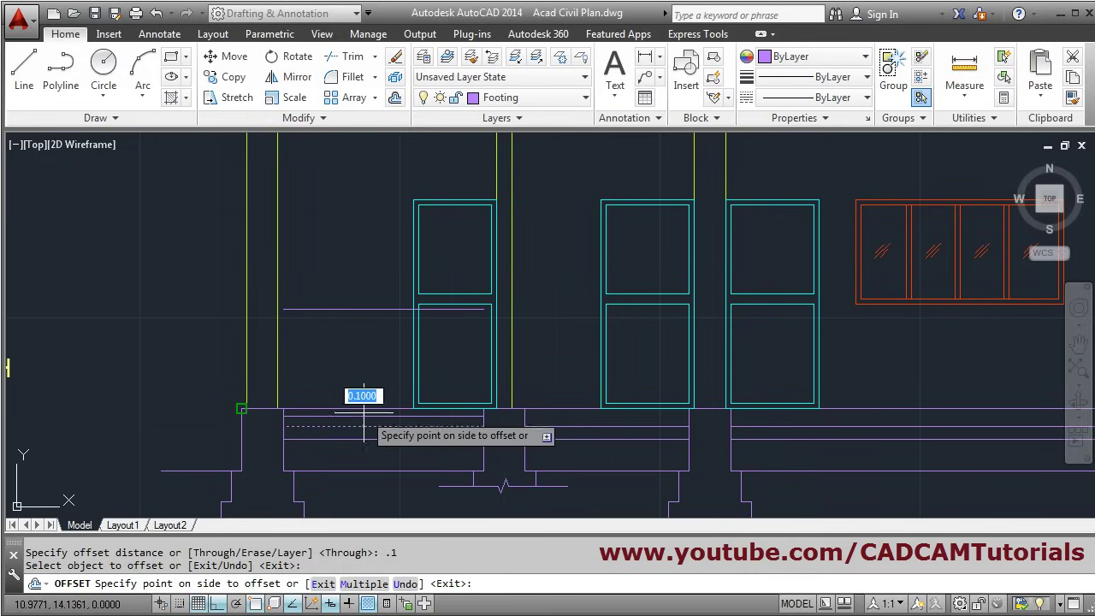
left_click(376, 428)
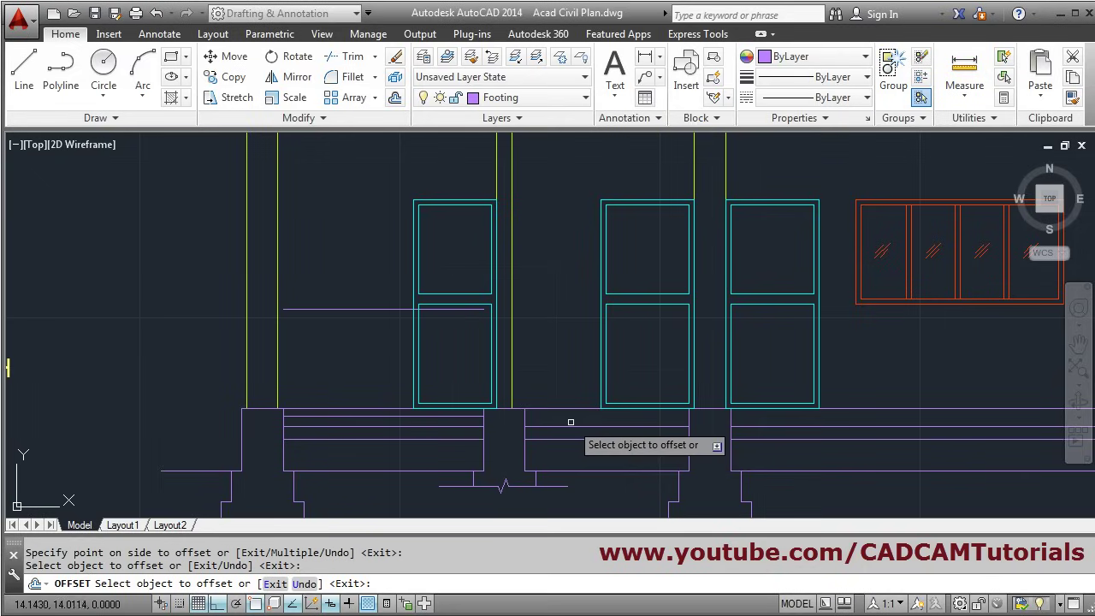
Offset the top filling lines of the second and third bays upward by the same 0.1 distance
left_click(564, 419)
left_click(566, 387)
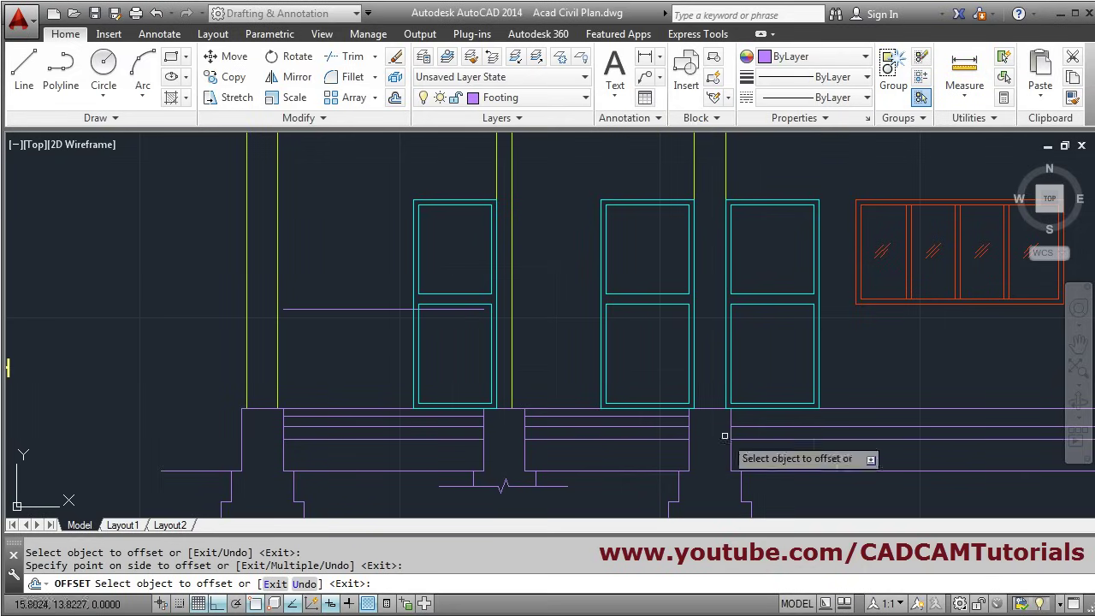
left_click(834, 416)
left_click(868, 352)
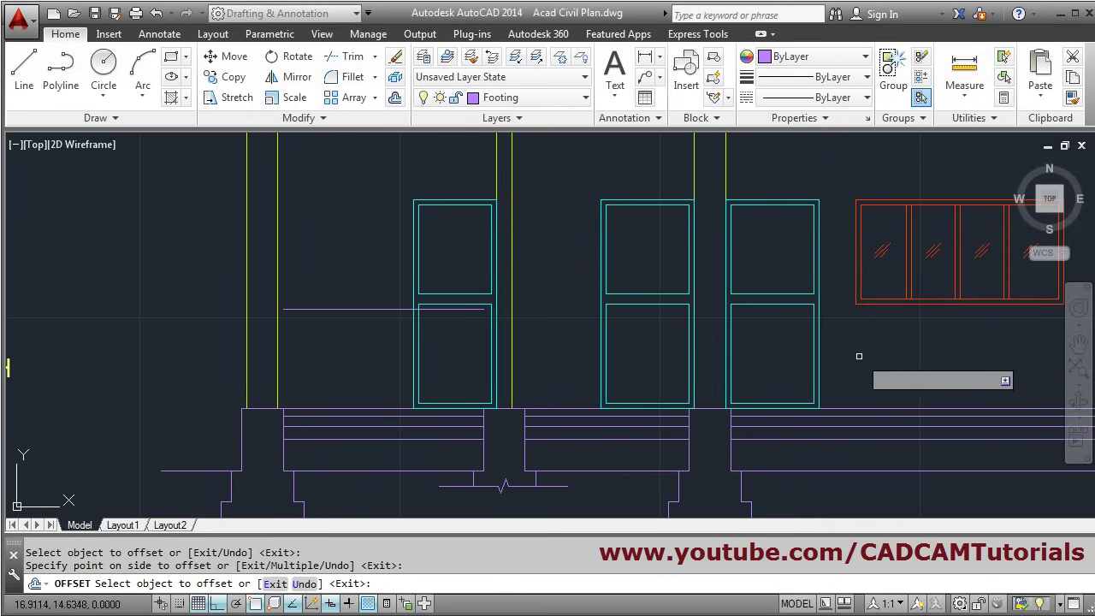
key("Return")
Erase the stray horizontal line crossing the first door above the first bay
scroll(523, 330, "down", 2)
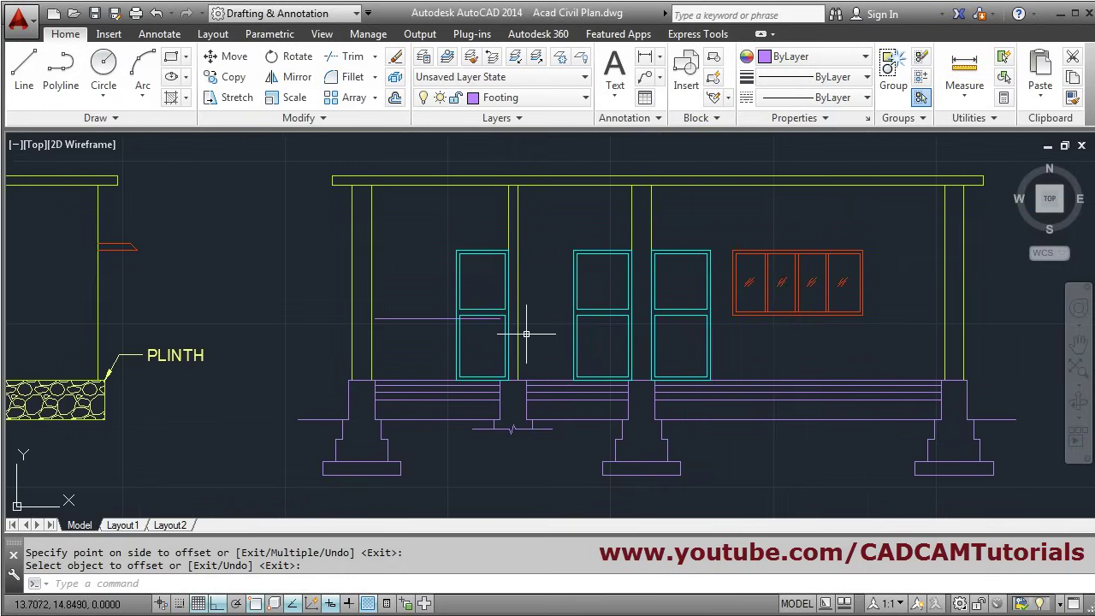
middle_click_drag(687, 364, 601, 363)
type("e")
key("Return")
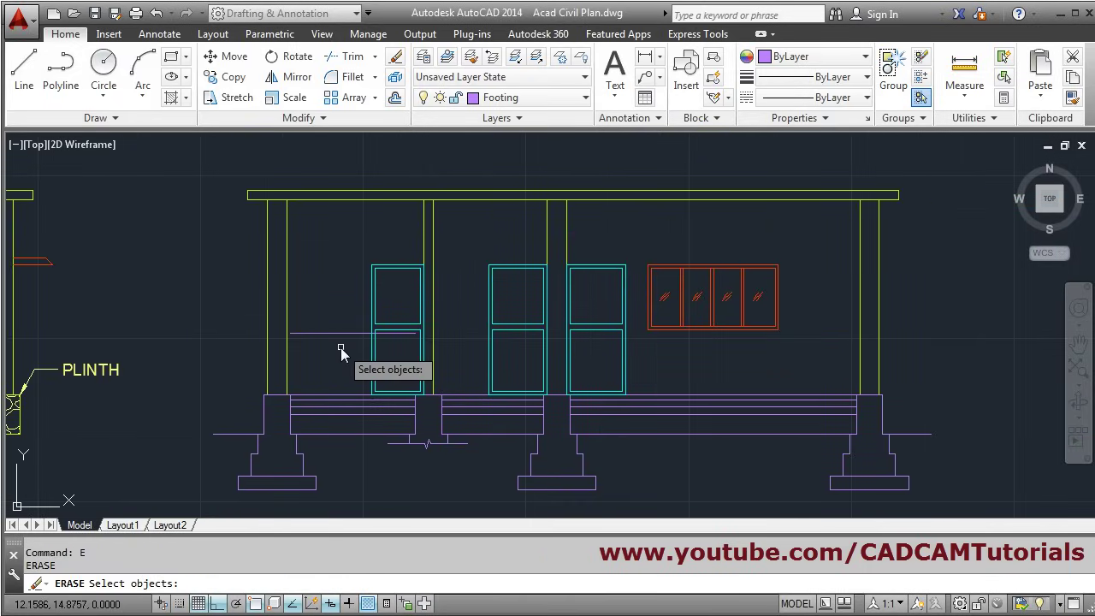
left_click(339, 335)
key("Return")
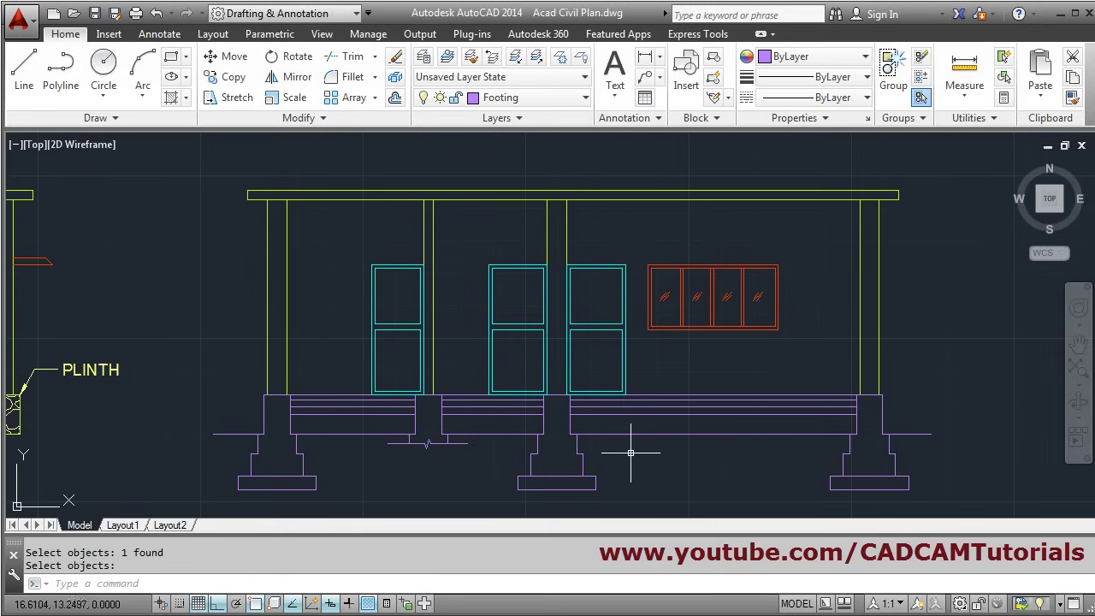
Switch to the reference PDF in Adobe Reader to compare Section ABCD with the drawing
mouse_move(630, 448)
middle_mouse_down()
mouse_move(518, 459)
mouse_move(557, 364)
mouse_move(420, 386)
middle_mouse_up()
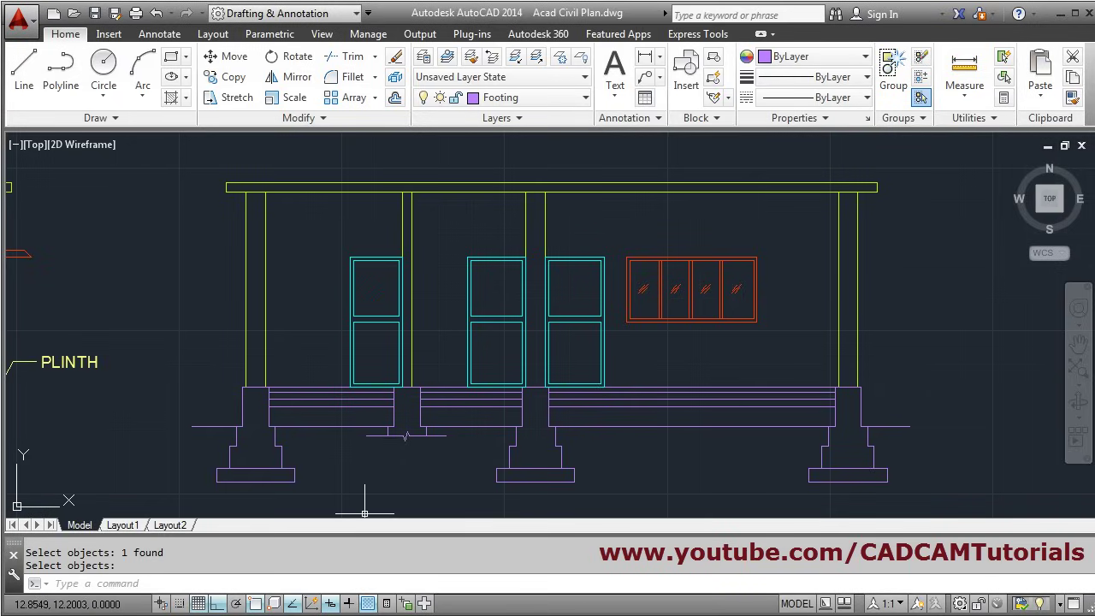
key("alt+Tab")
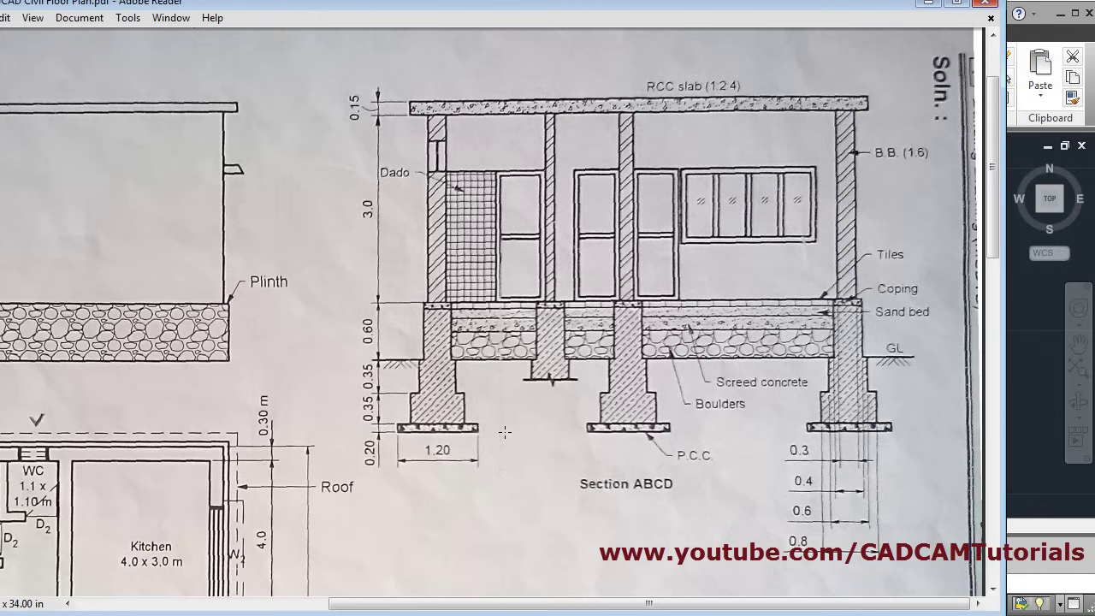